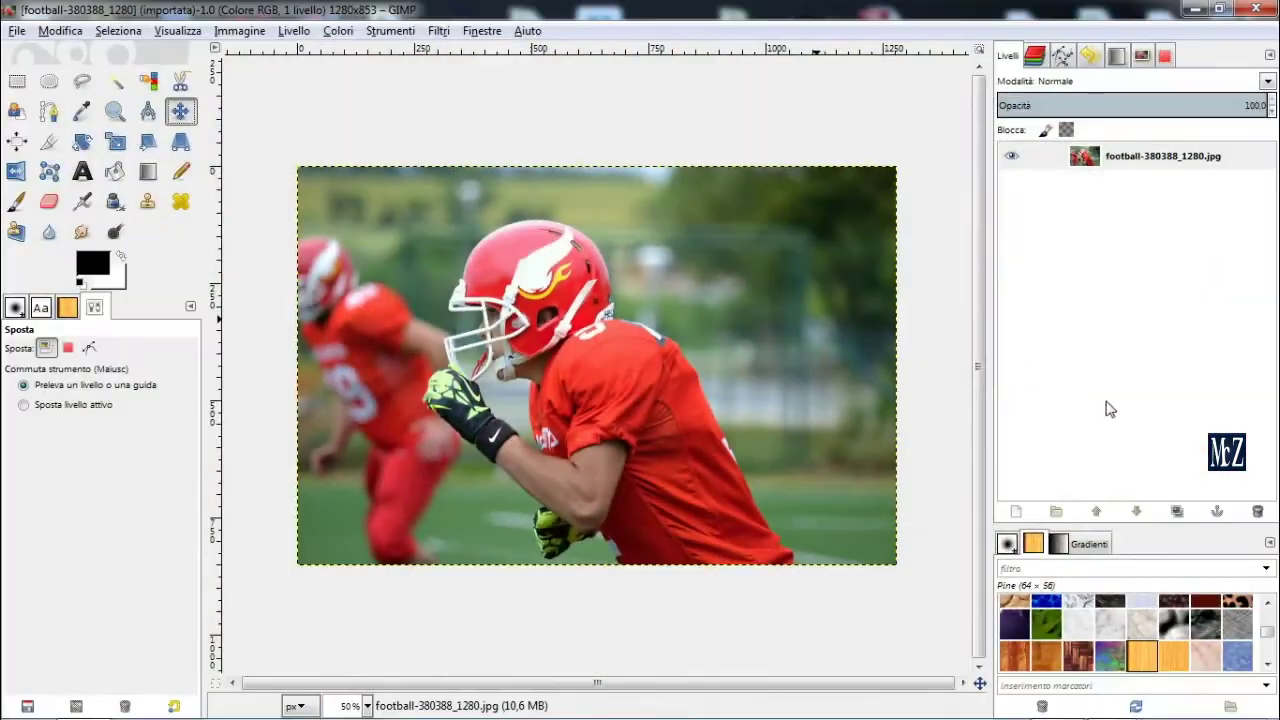
- Duplicate the football photo layer to create 'football-380388_1280.jpg copia'
left_click(1177, 511)
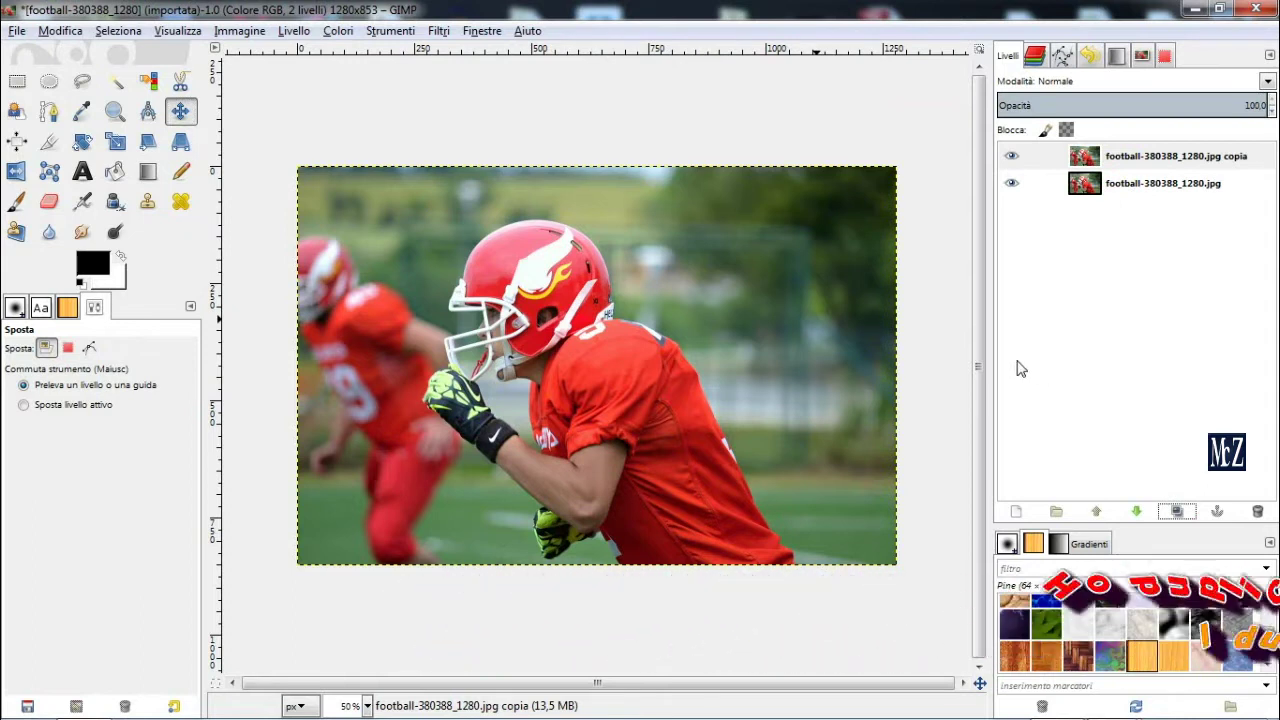
left_click(439, 31)
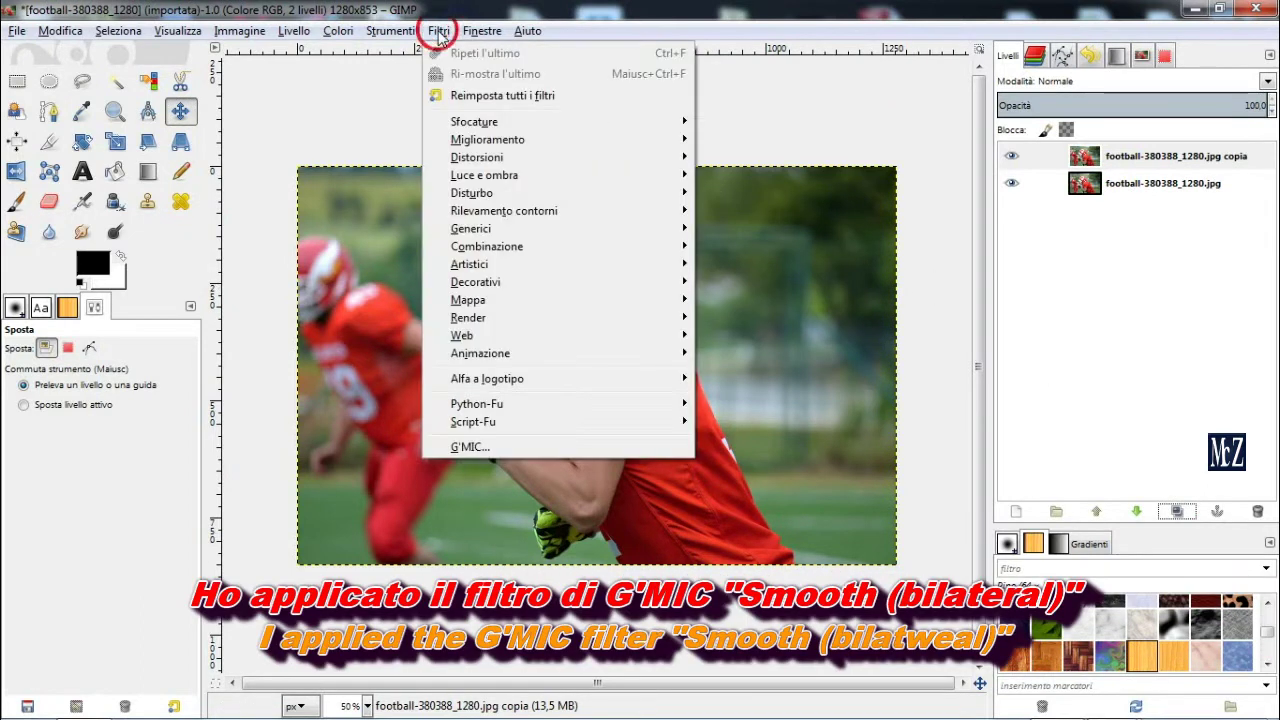
- Apply G'MIC Repair > Smooth [bilateral] at default settings to the copy layer
left_click(503, 446)
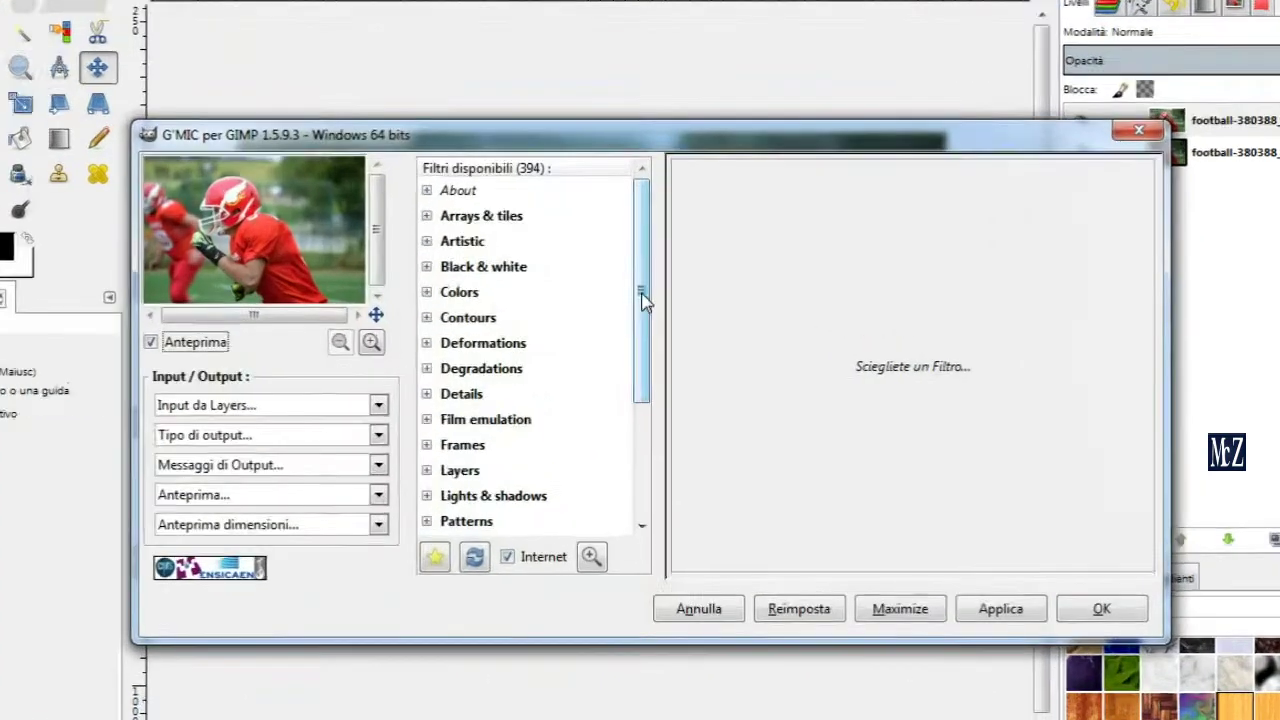
left_click_drag(642, 296, 642, 396)
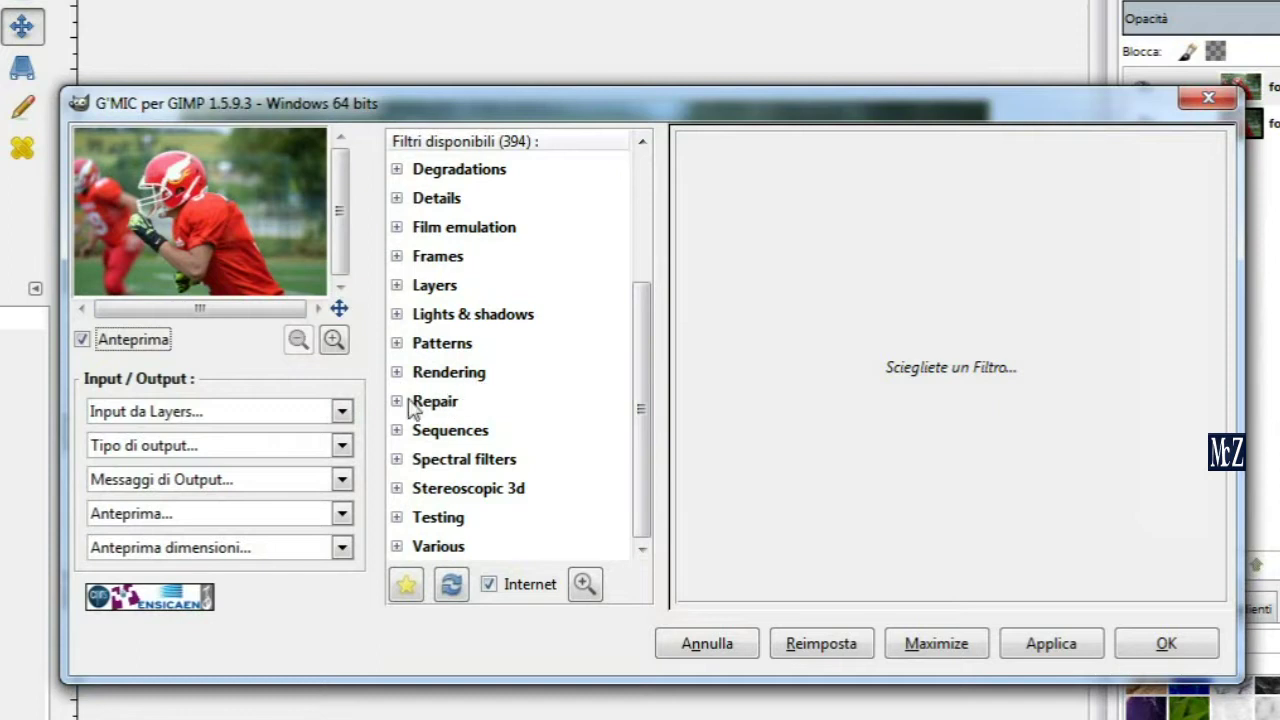
left_click(397, 402)
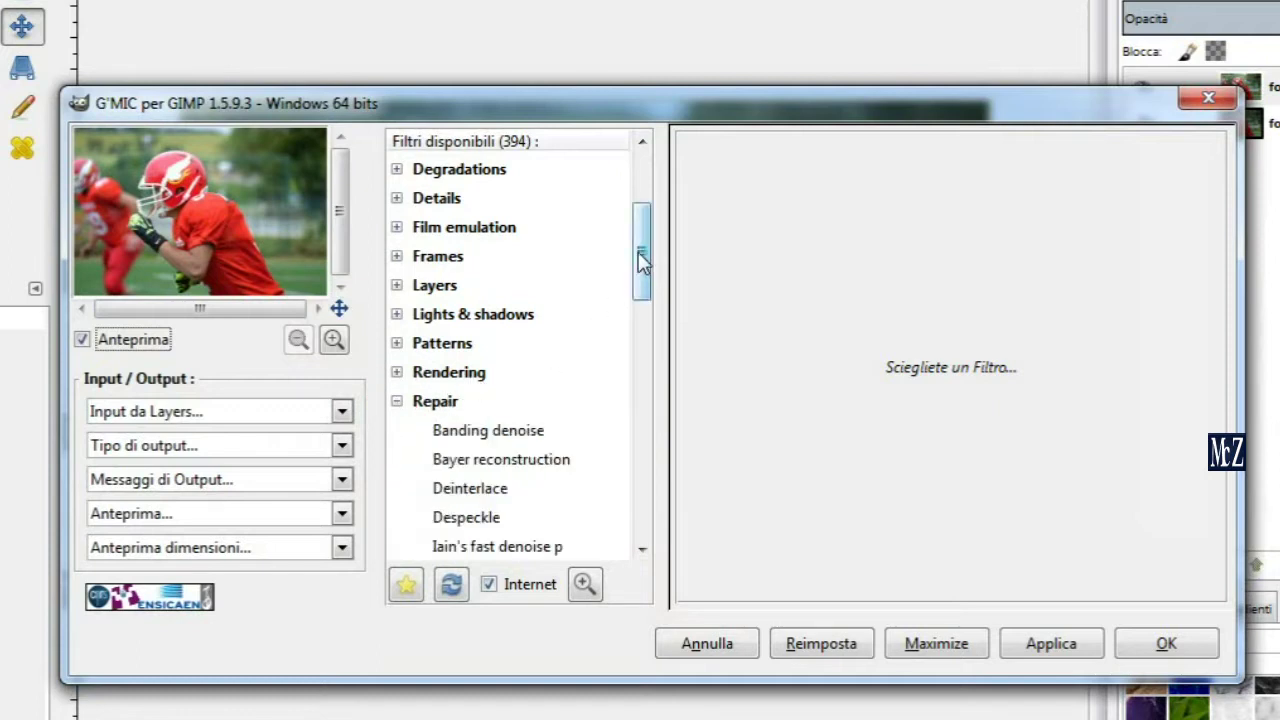
left_click_drag(638, 252, 644, 368)
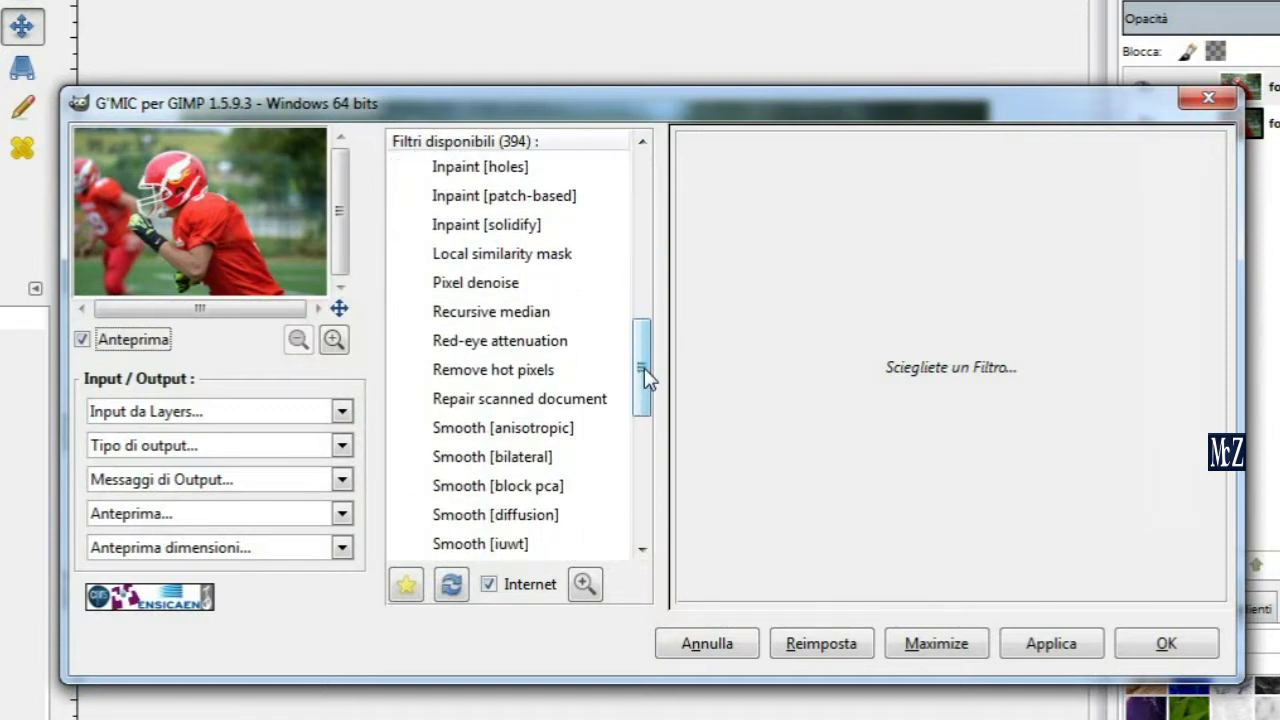
left_click(515, 458)
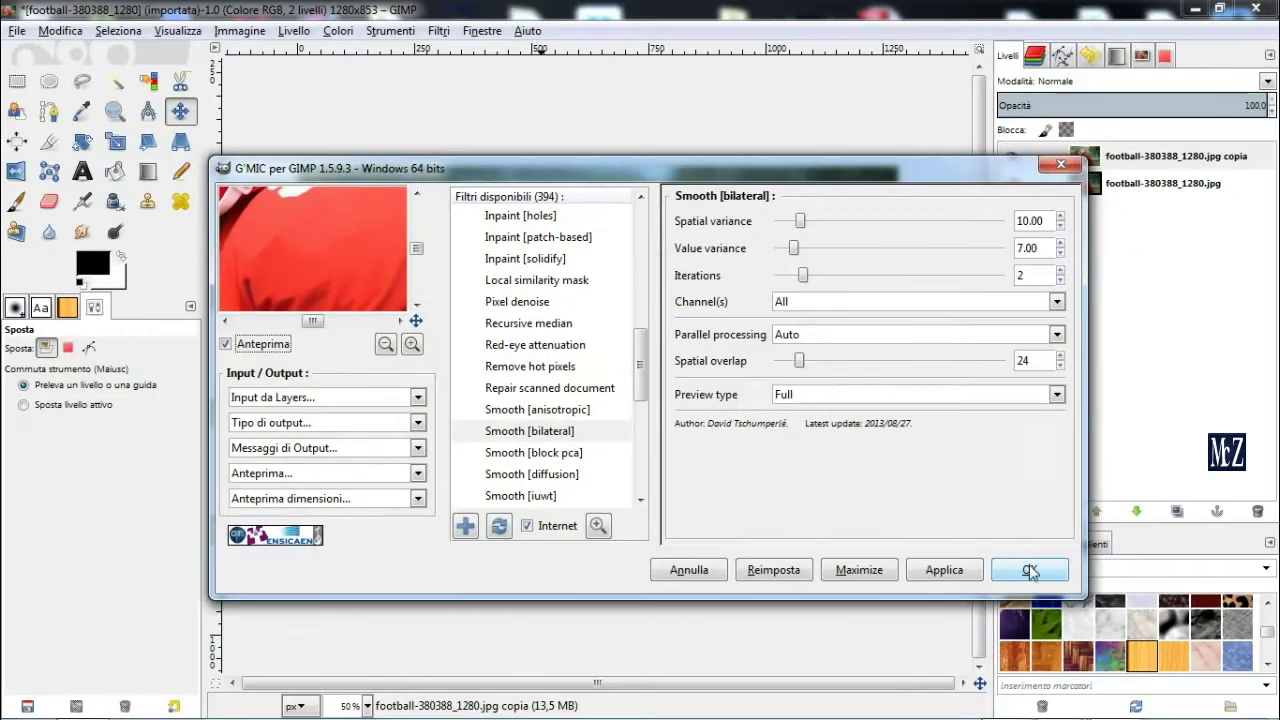
left_click(1030, 571)
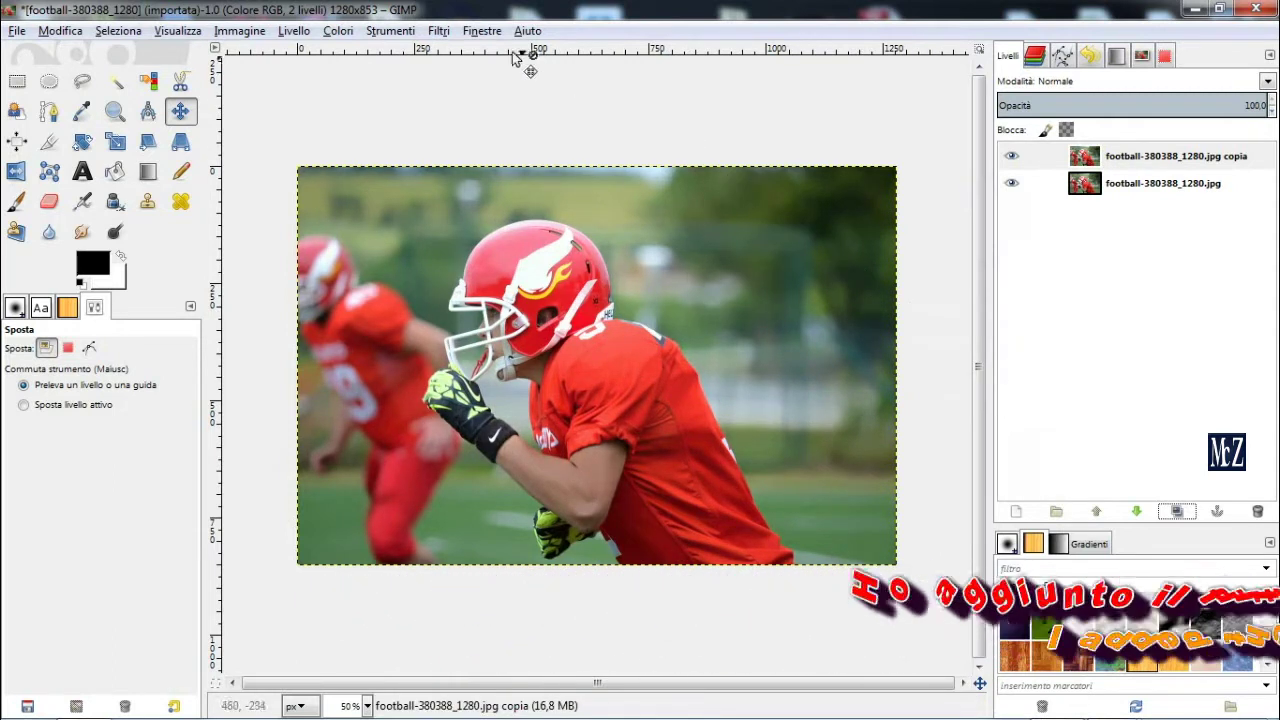
left_click(441, 31)
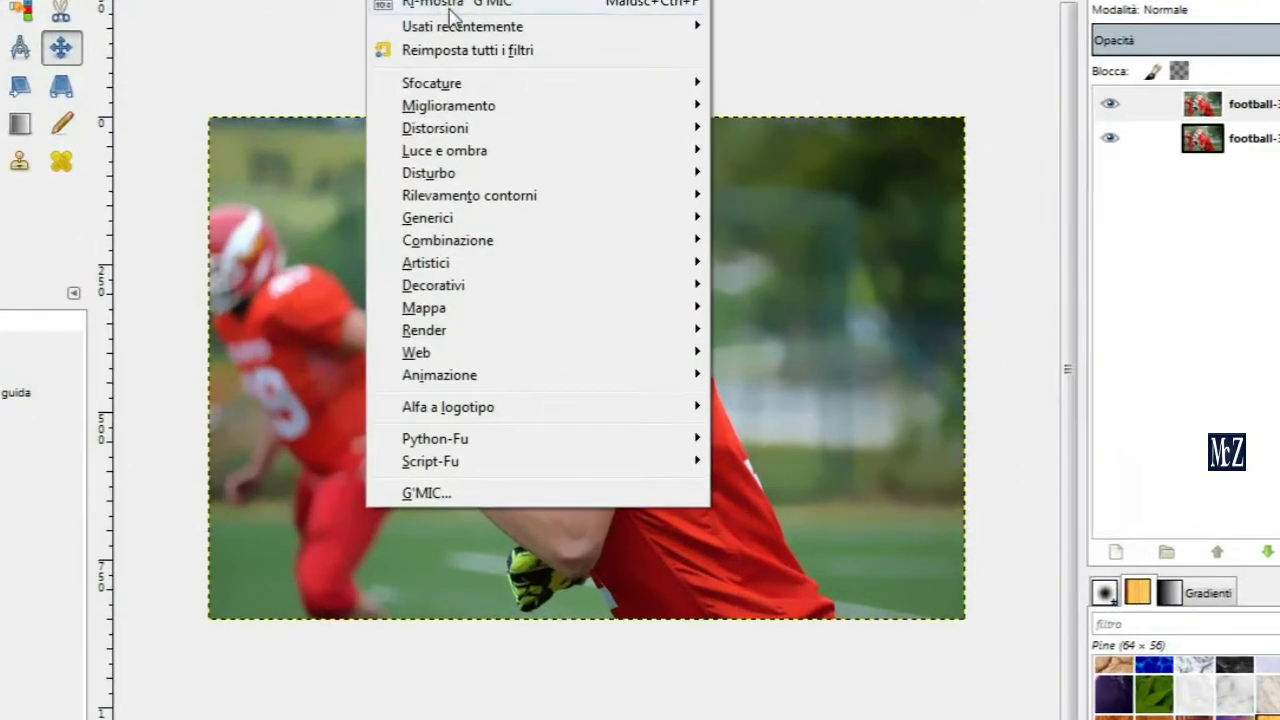
mouse_move(469, 195)
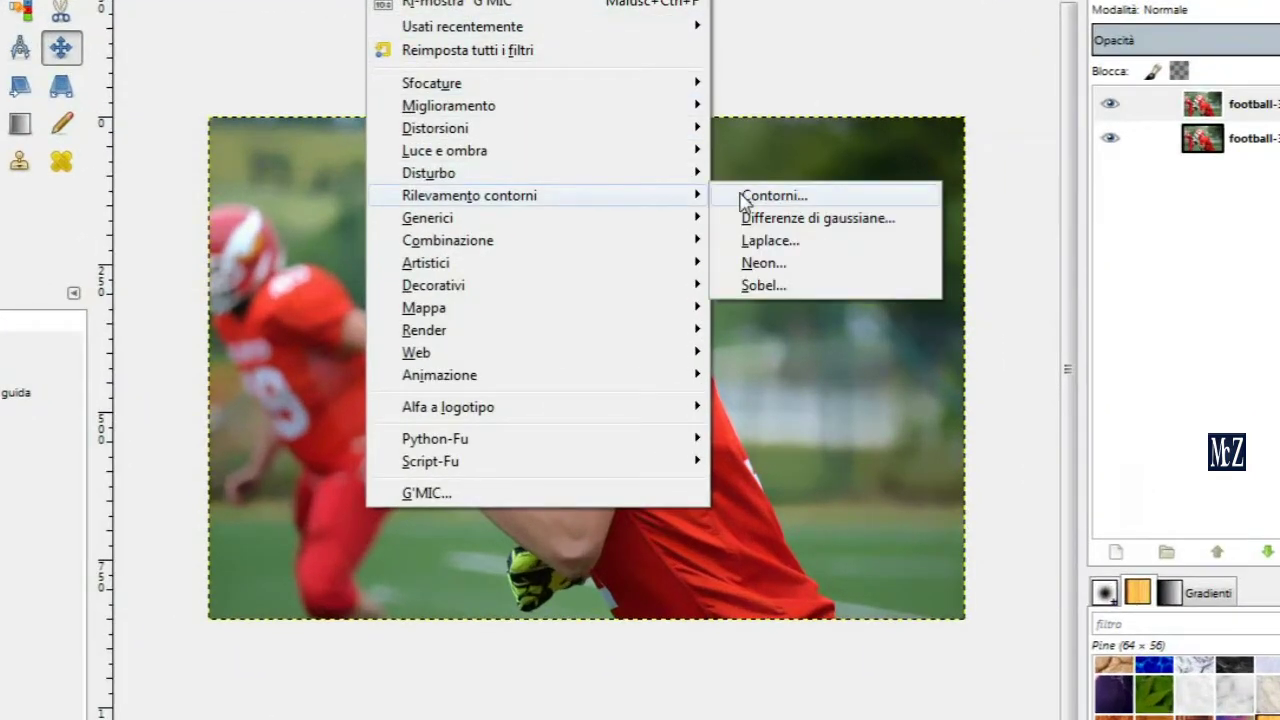
- Run Edge-Detect with the Sobel algorithm at amount 2.0 on the copy layer
left_click(816, 196)
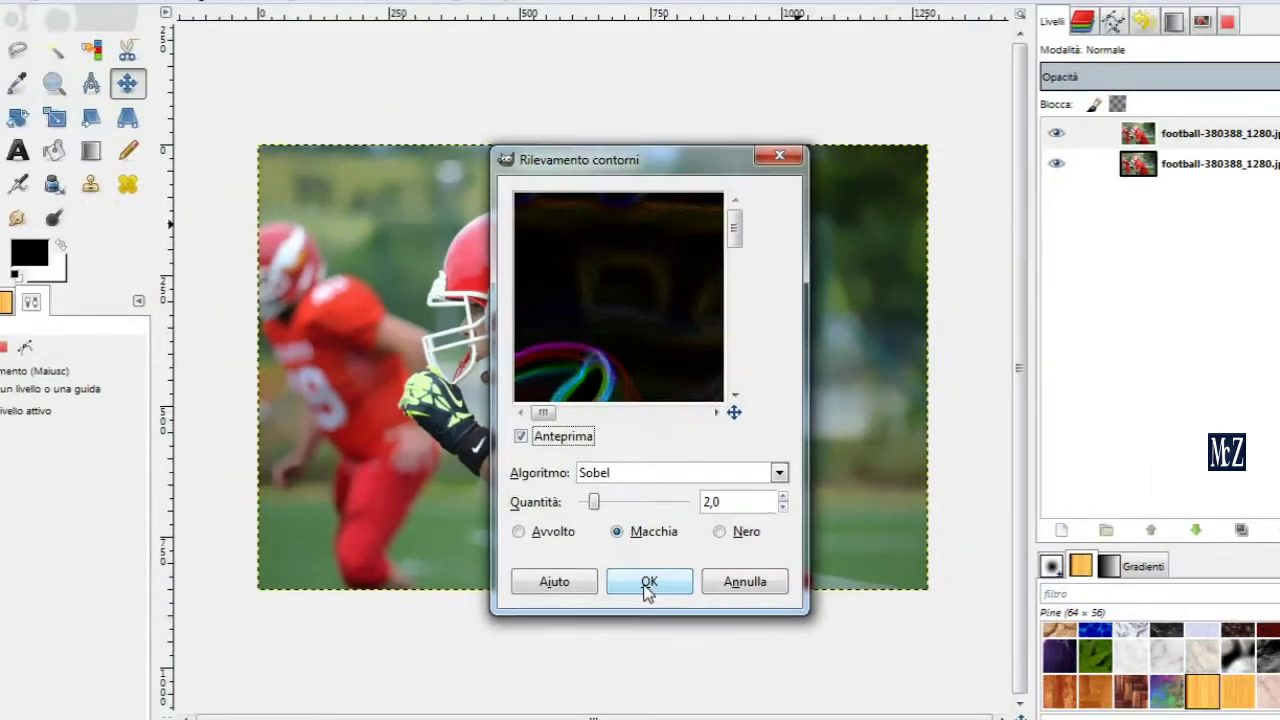
left_click(650, 606)
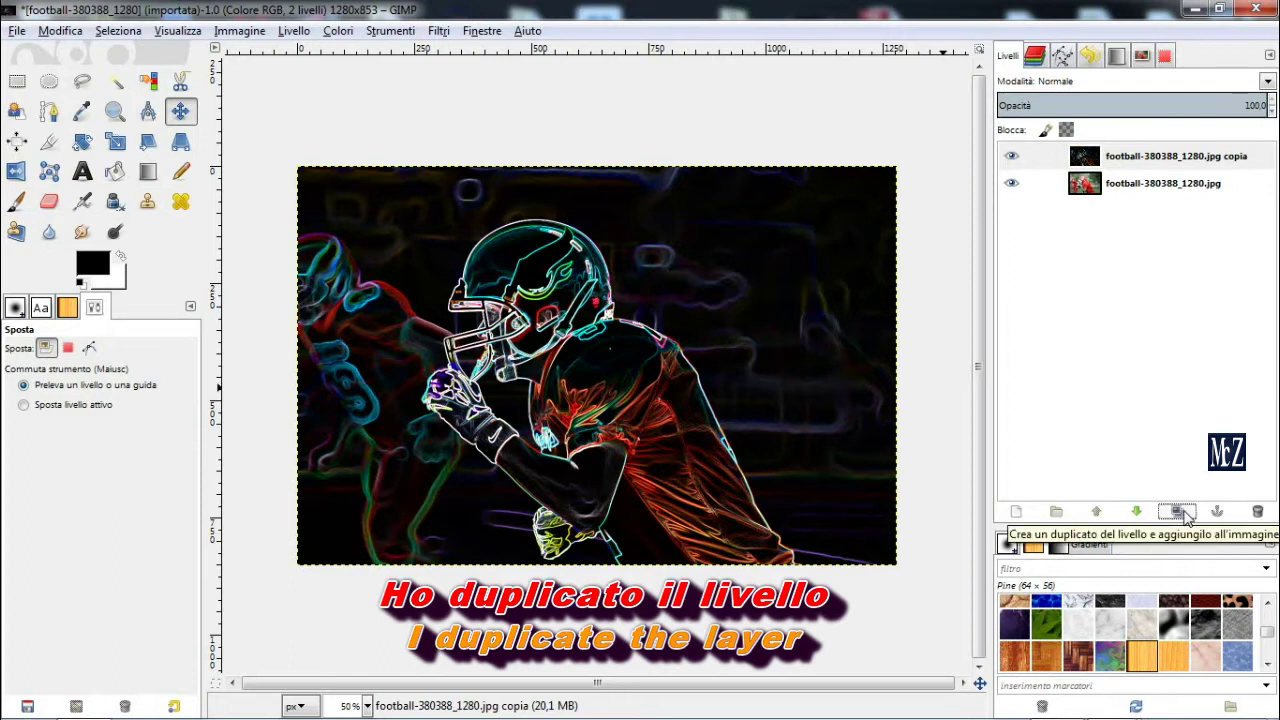
- Duplicate the neon outline layer and desaturate the new copy using Lightness
left_click(1180, 512)
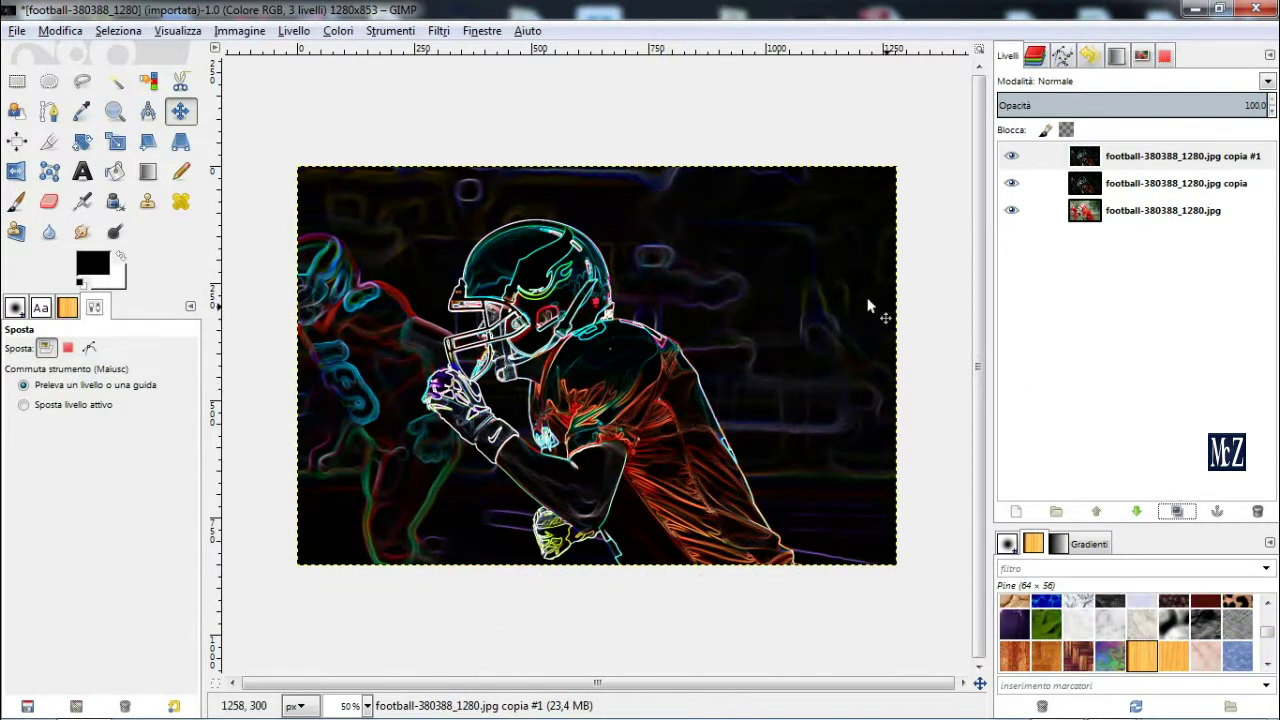
left_click(336, 31)
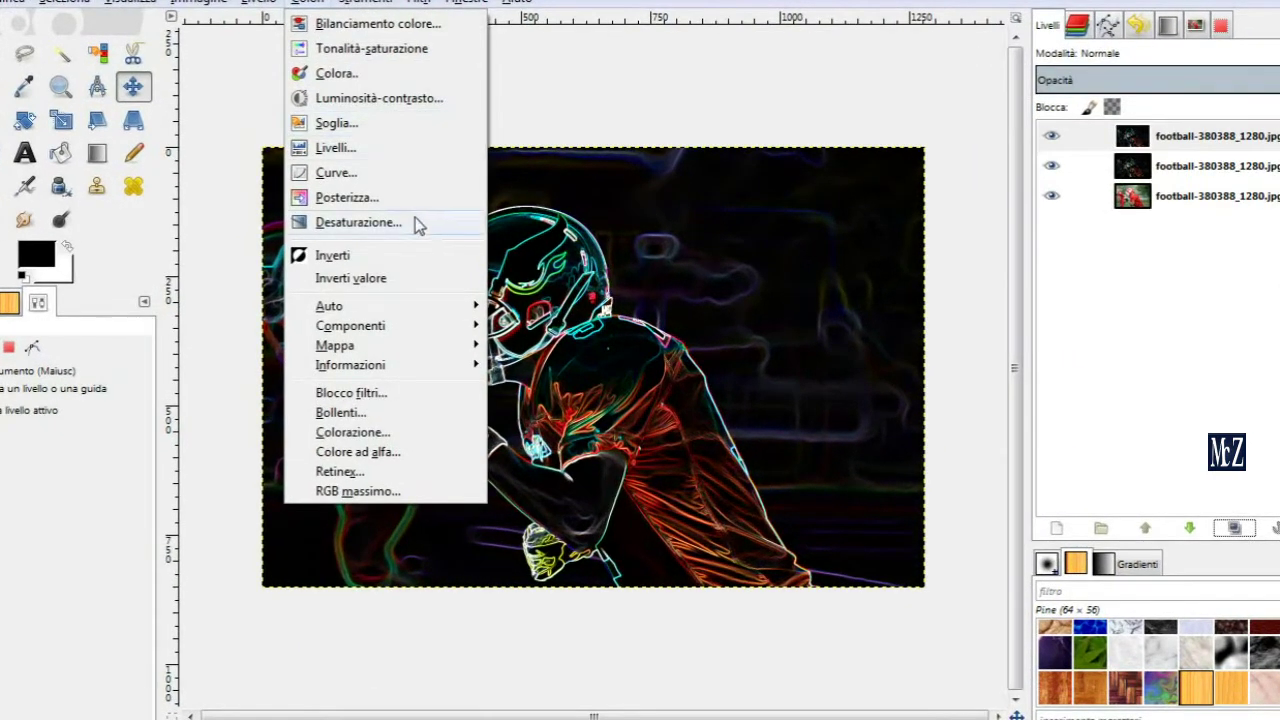
left_click(418, 226)
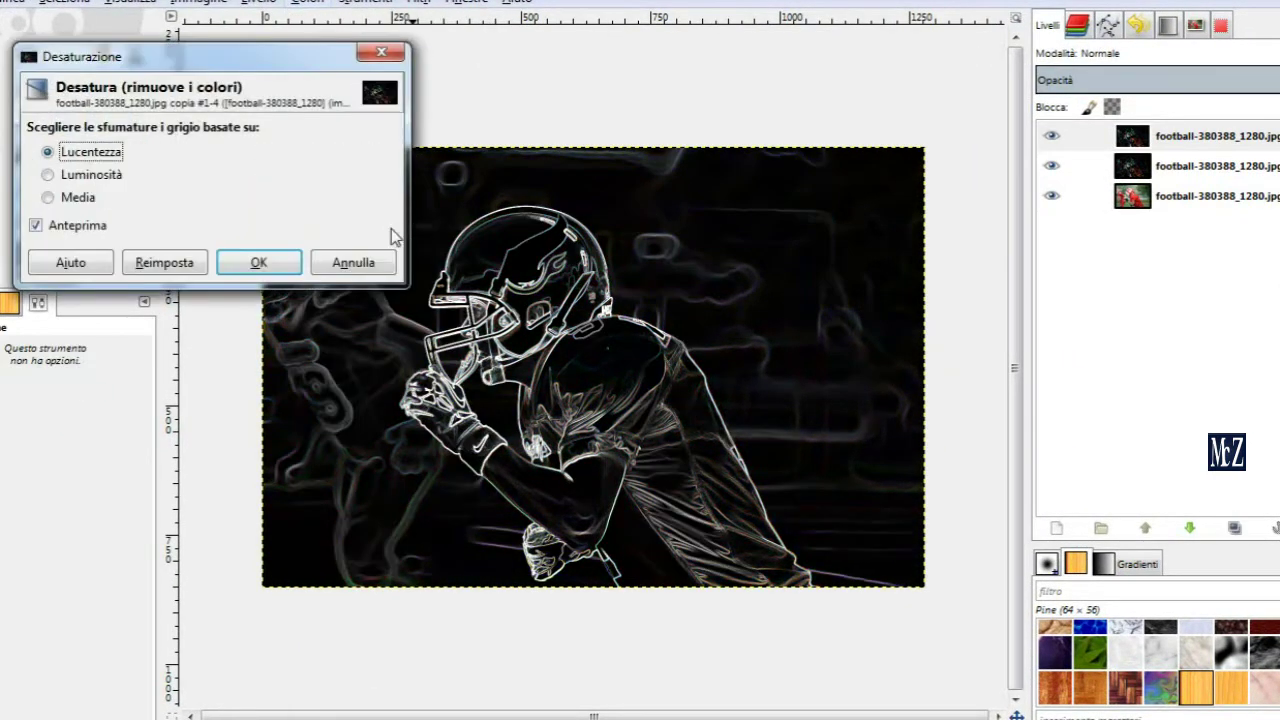
left_click(283, 268)
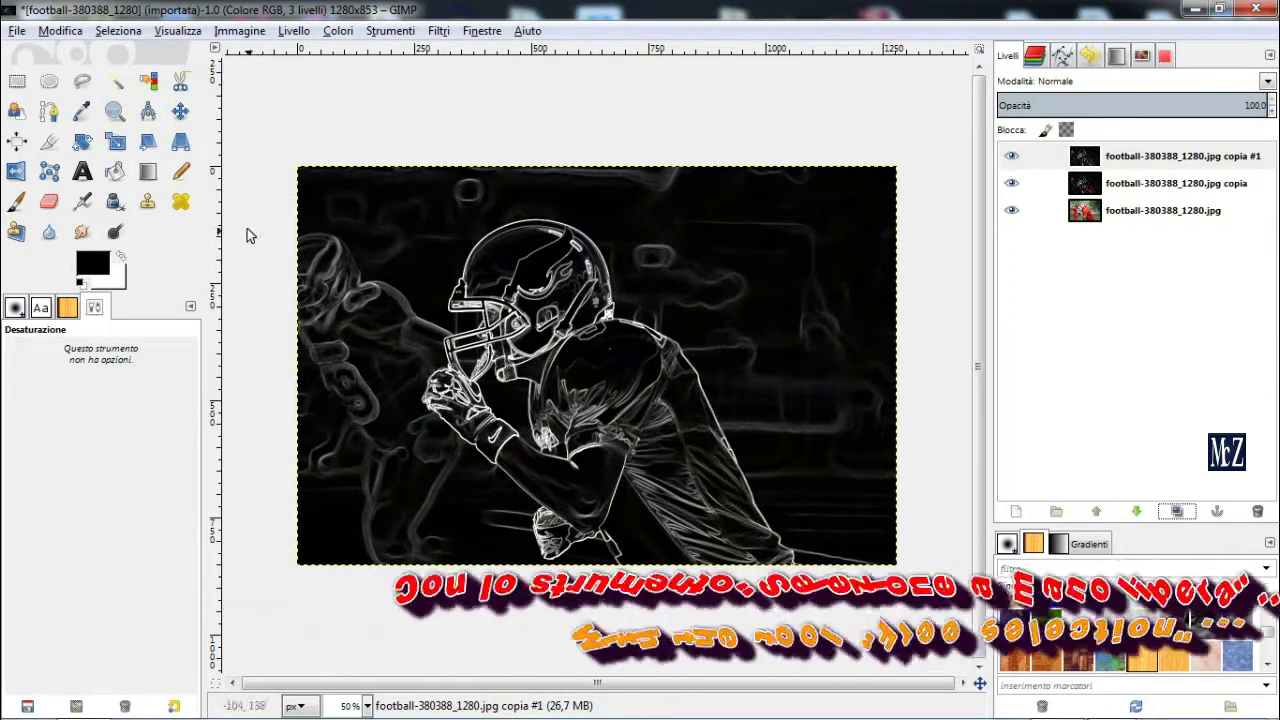
left_click(83, 84)
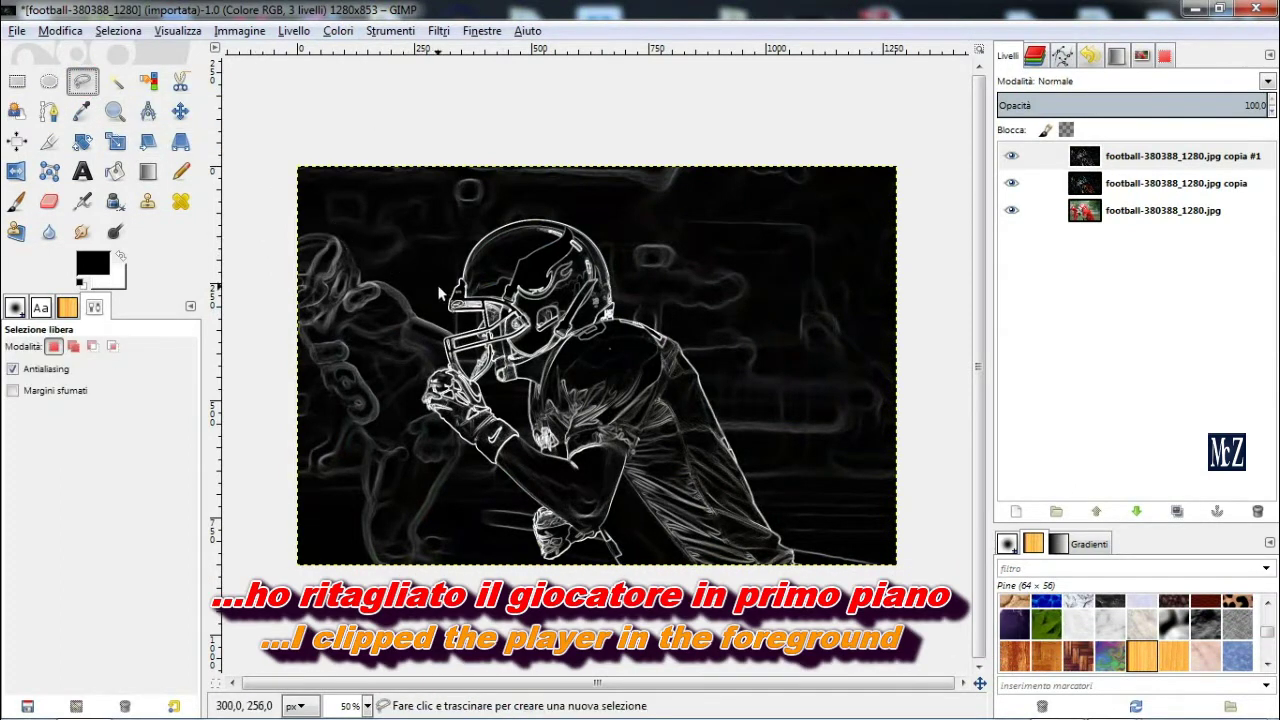
- Trace a freehand selection around the player's helmet, arm and body, closing at the start point
left_click_drag(446, 293, 443, 331)
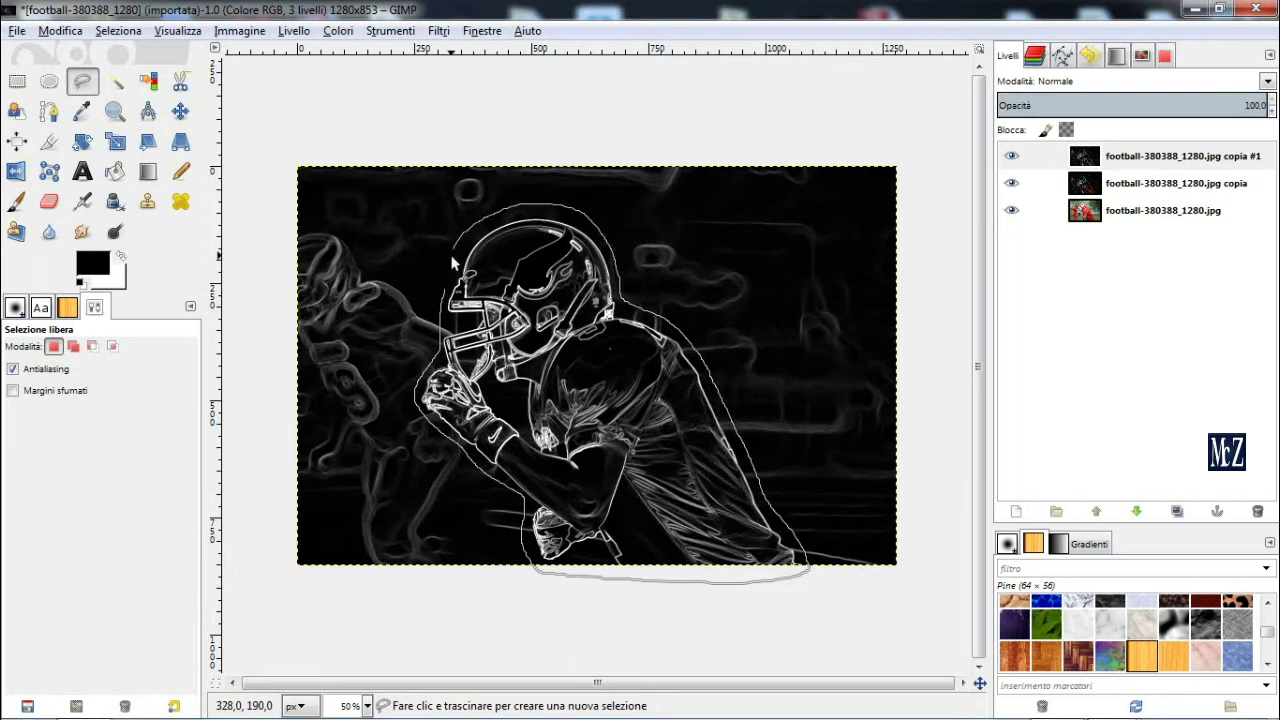
left_click(443, 291)
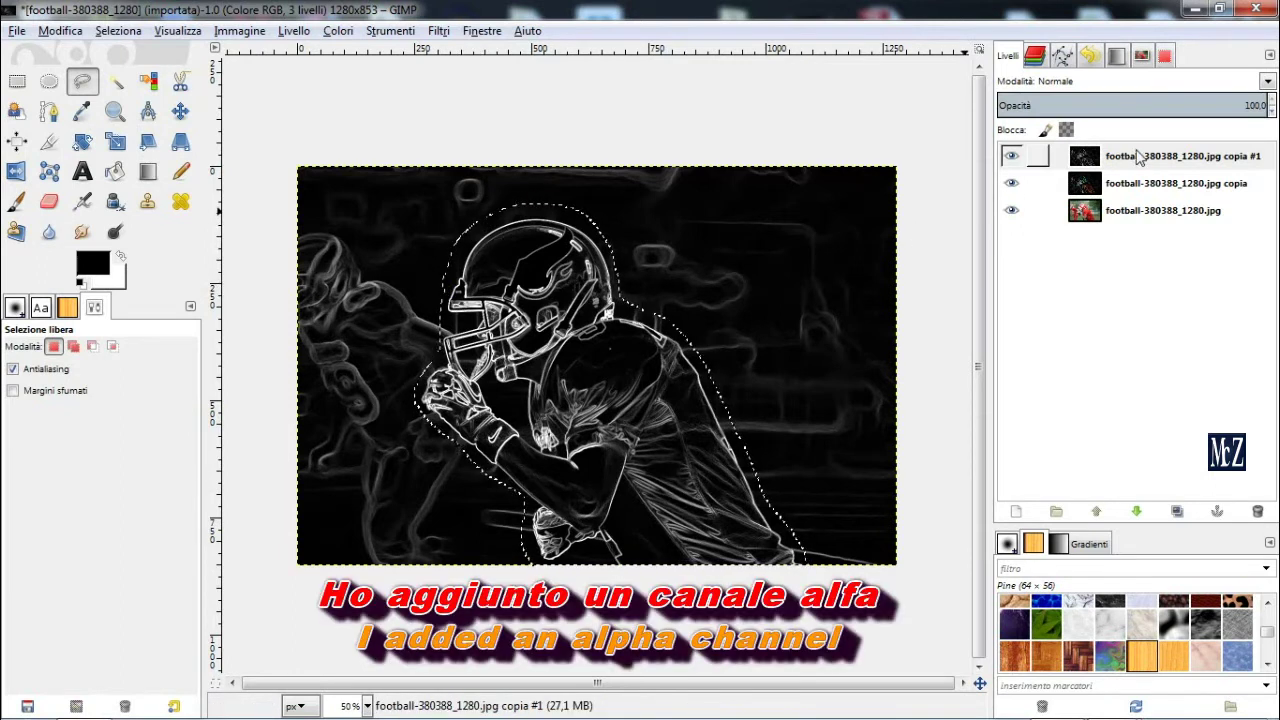
- Add an alpha channel to the top layer and delete everything outside the player
right_click(1137, 157)
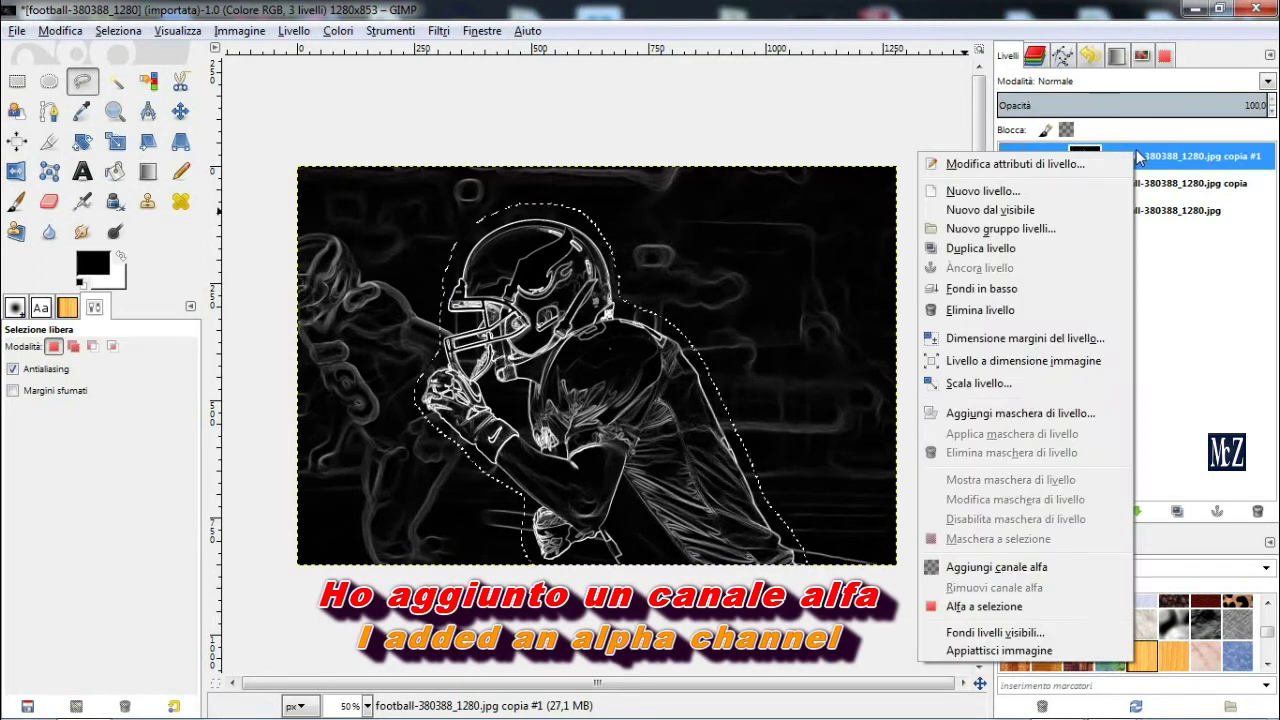
left_click(1064, 570)
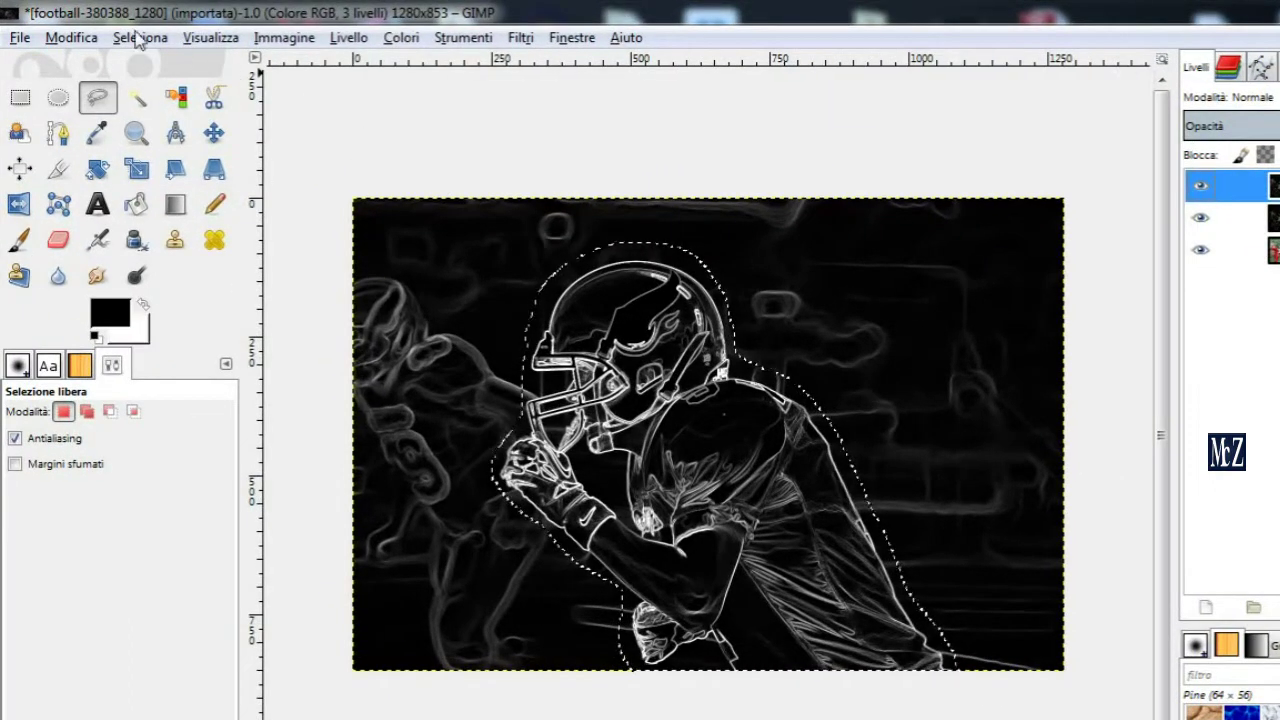
left_click(141, 38)
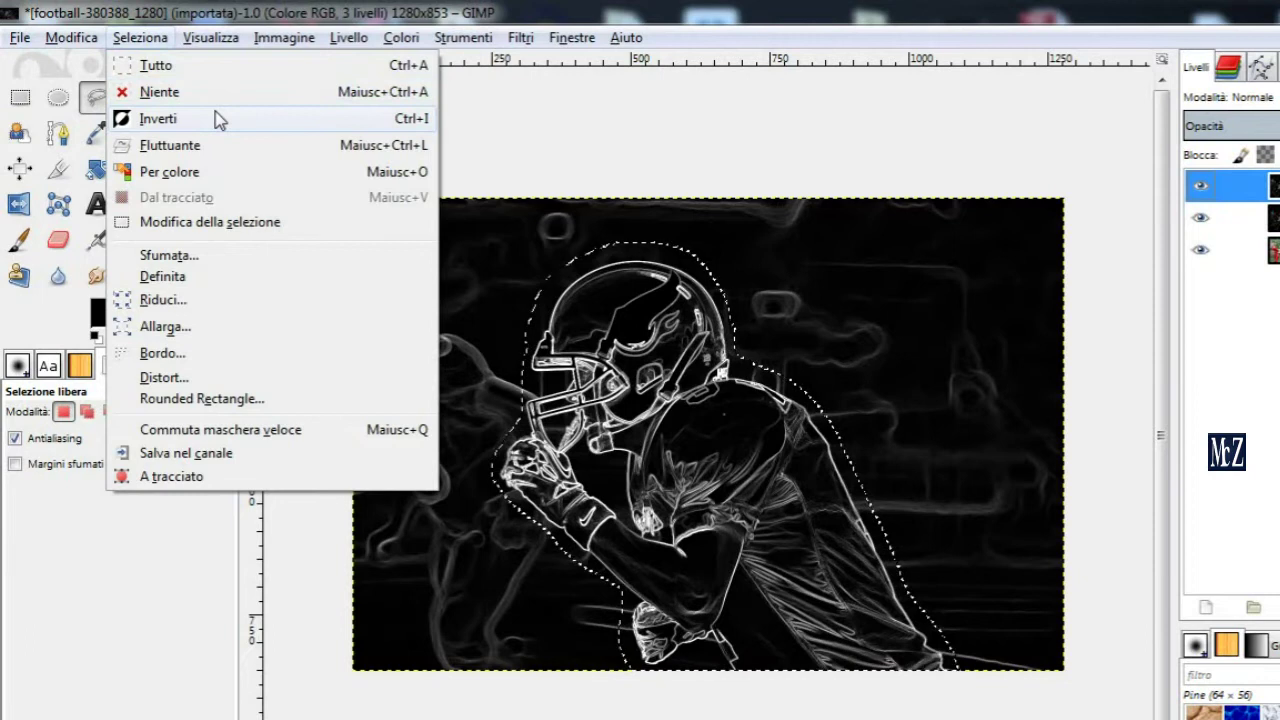
left_click(214, 119)
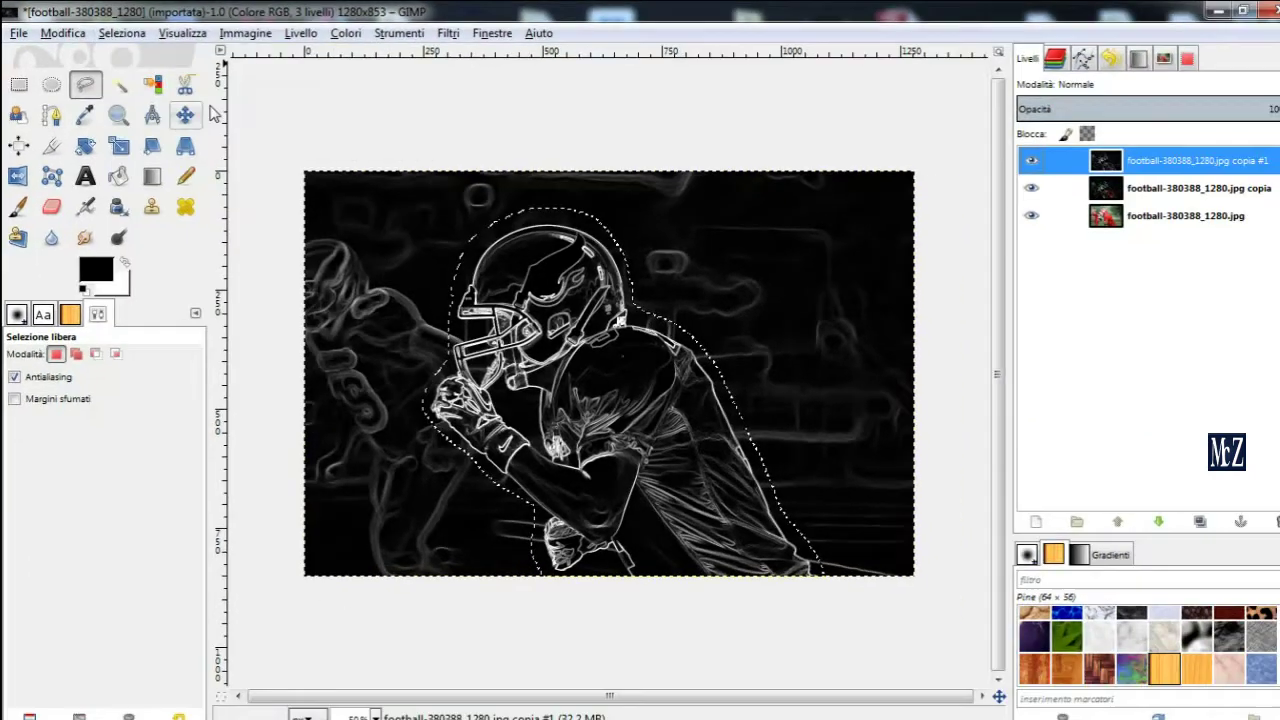
key("Delete")
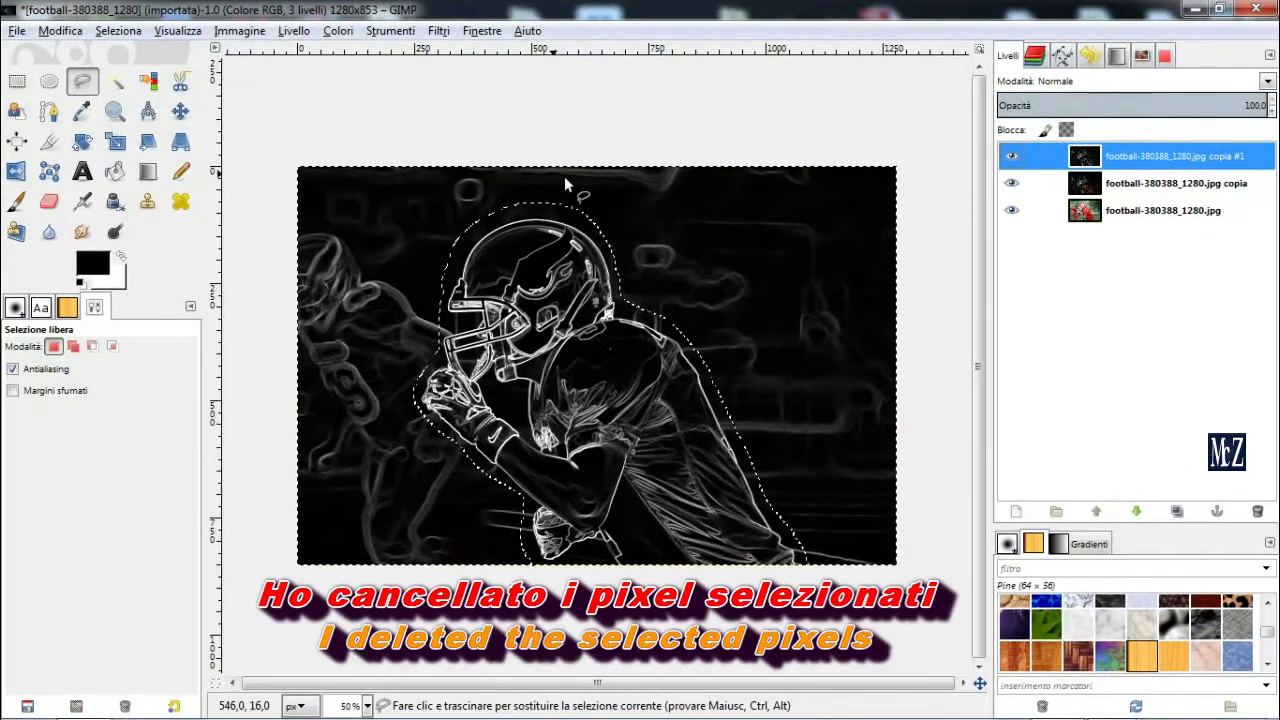
right_click(600, 185)
mouse_move(638, 200)
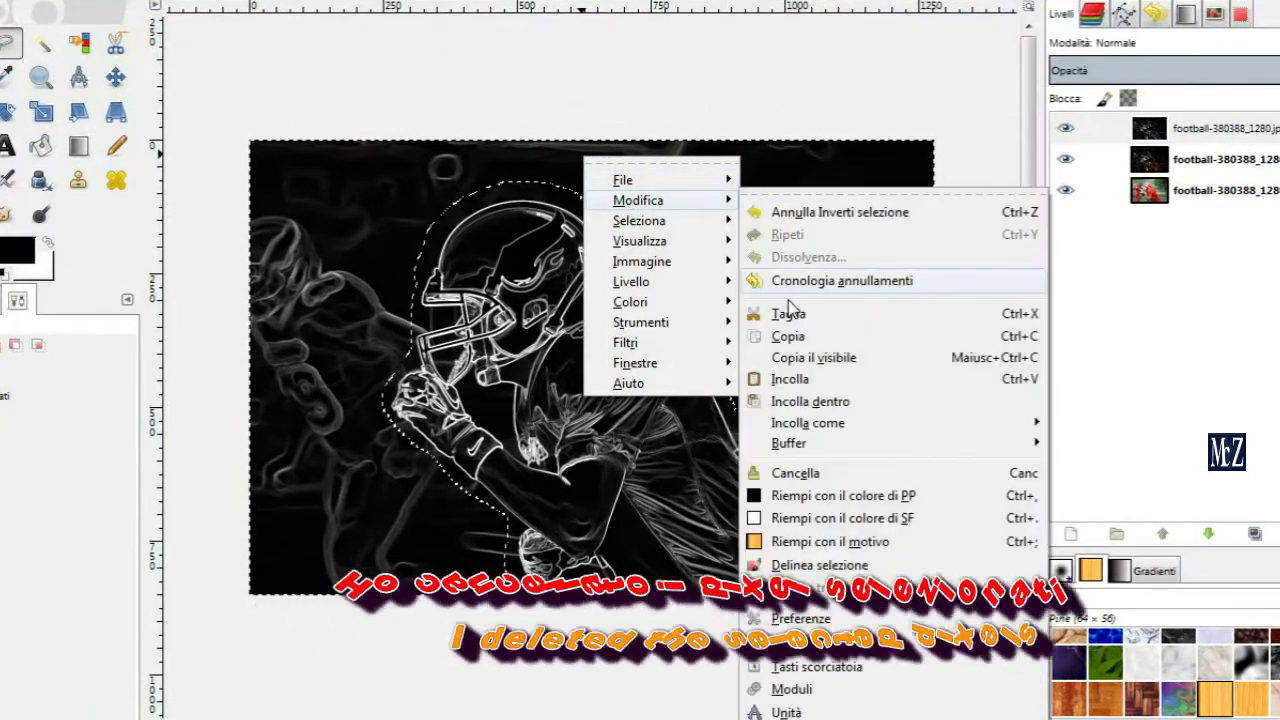
left_click(835, 475)
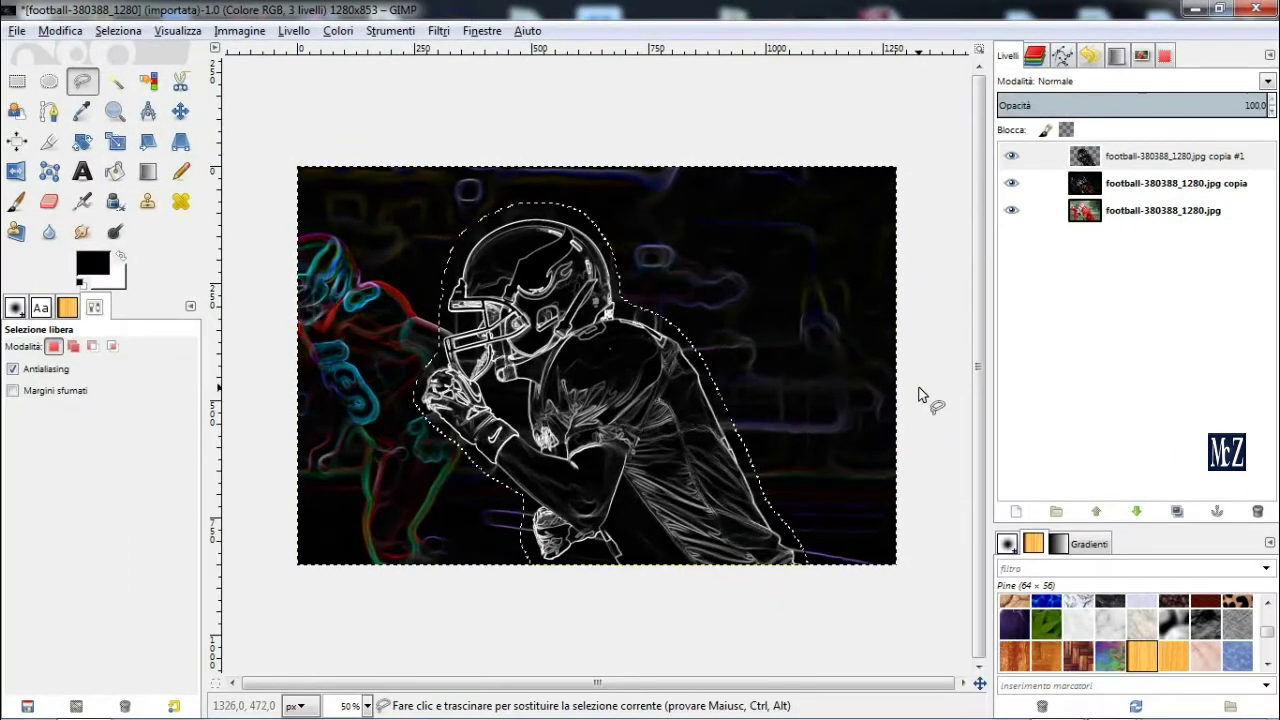
- Hide the neon outline layer and the original photo layer
left_click(1012, 183)
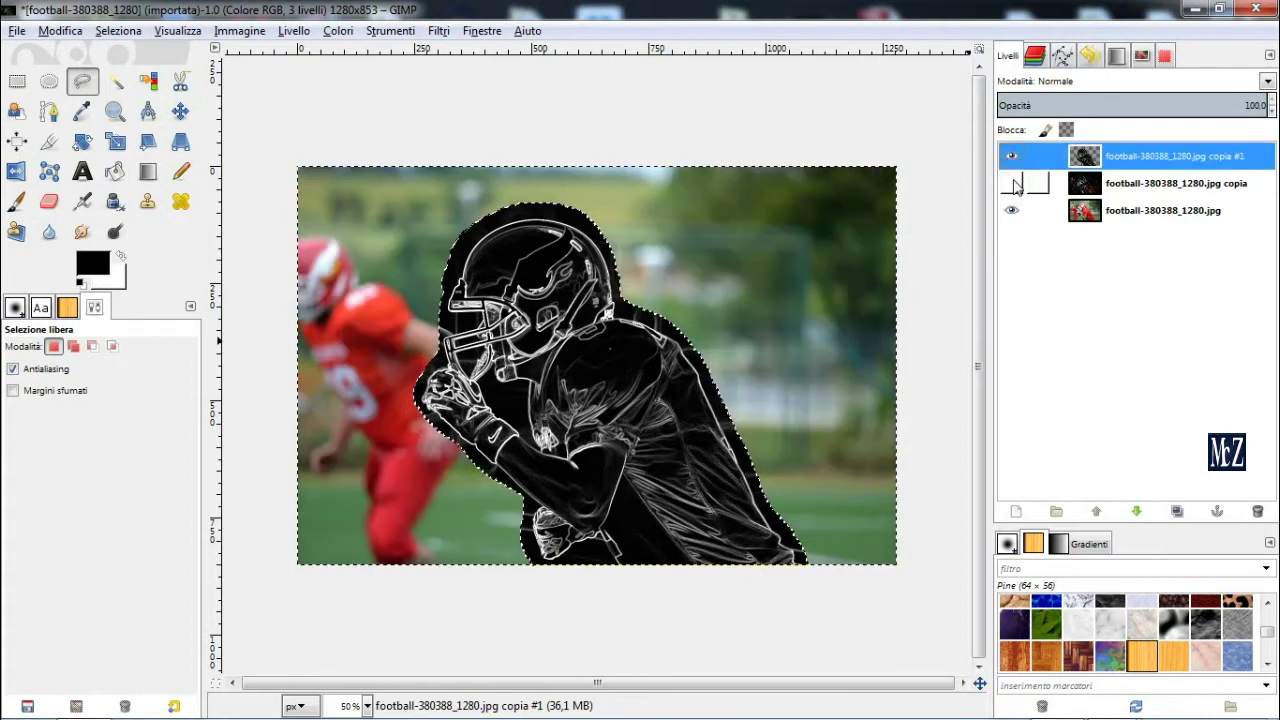
left_click(1013, 210)
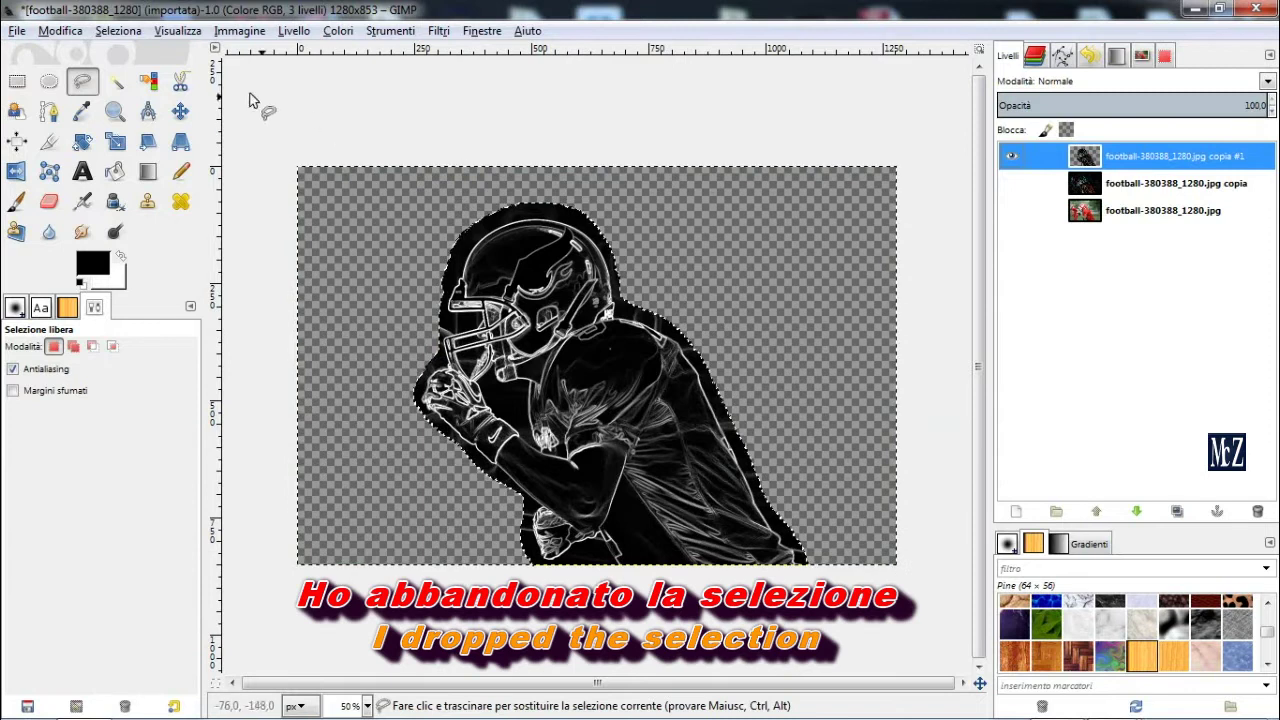
left_click(120, 30)
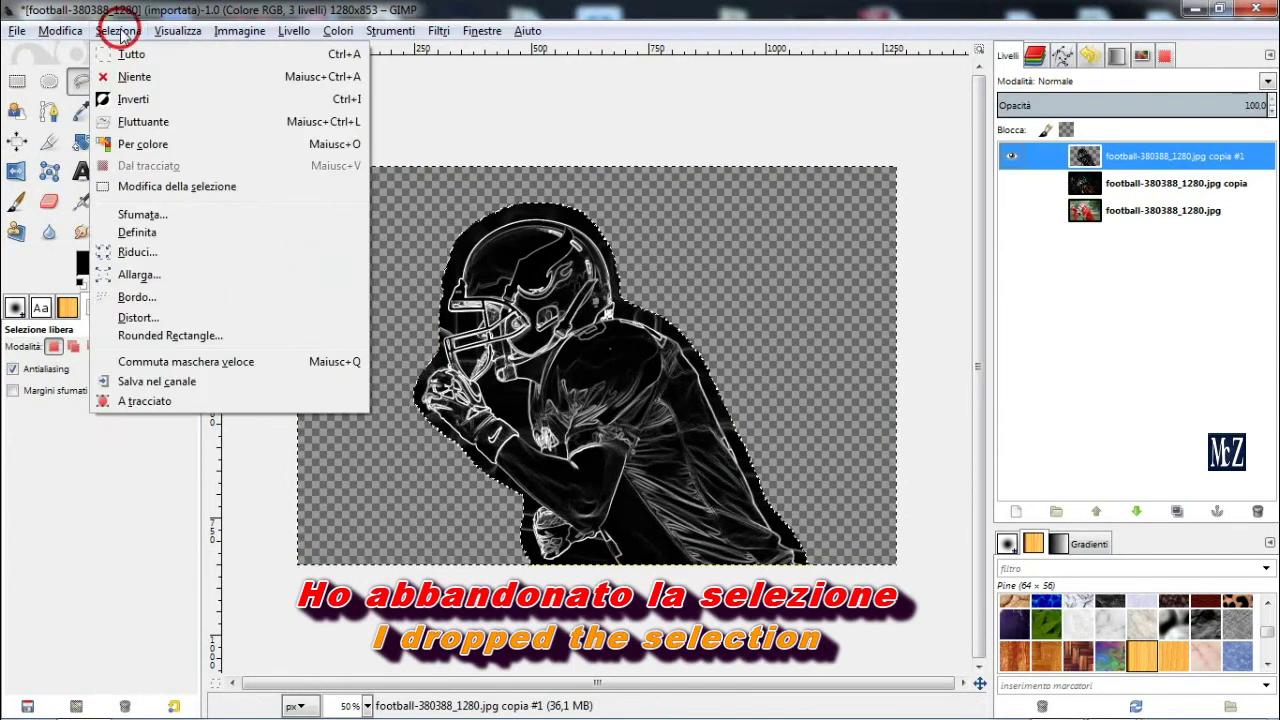
- Clear the selection and set the Levels midtone gamma to 0,60 on the top layer
left_click(167, 77)
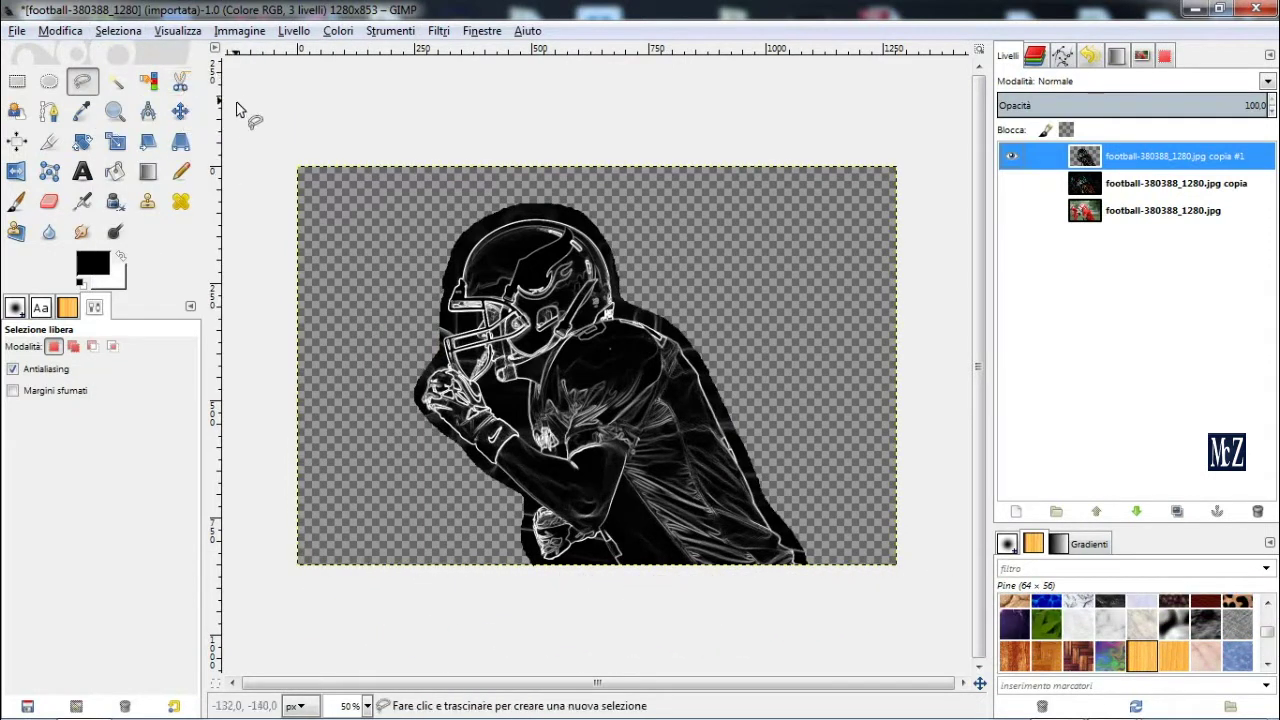
left_click(337, 30)
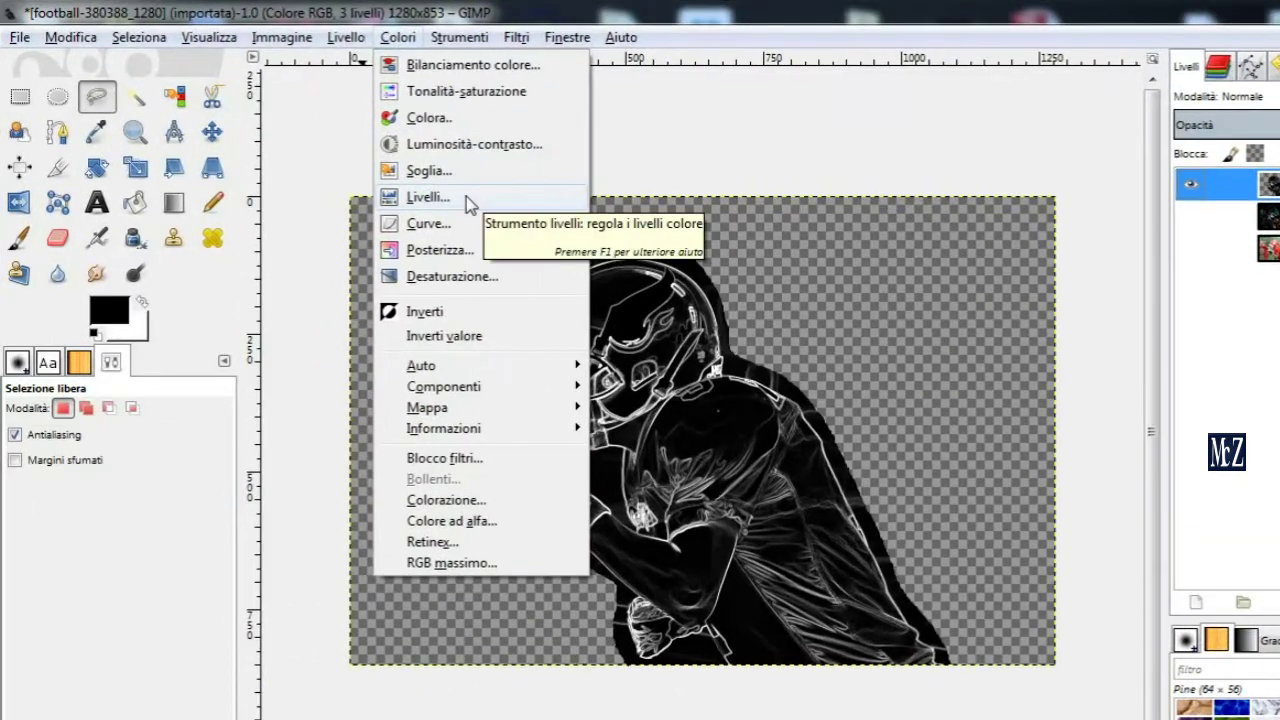
left_click(467, 197)
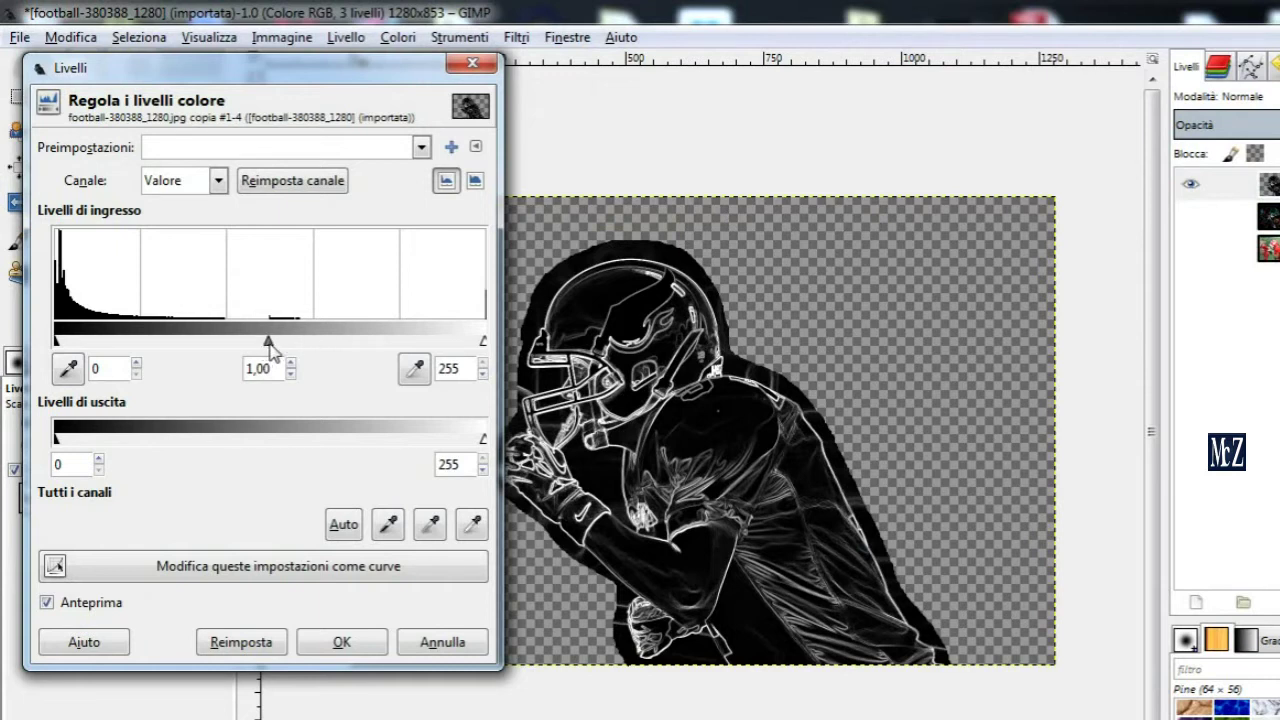
left_click_drag(268, 341, 318, 343)
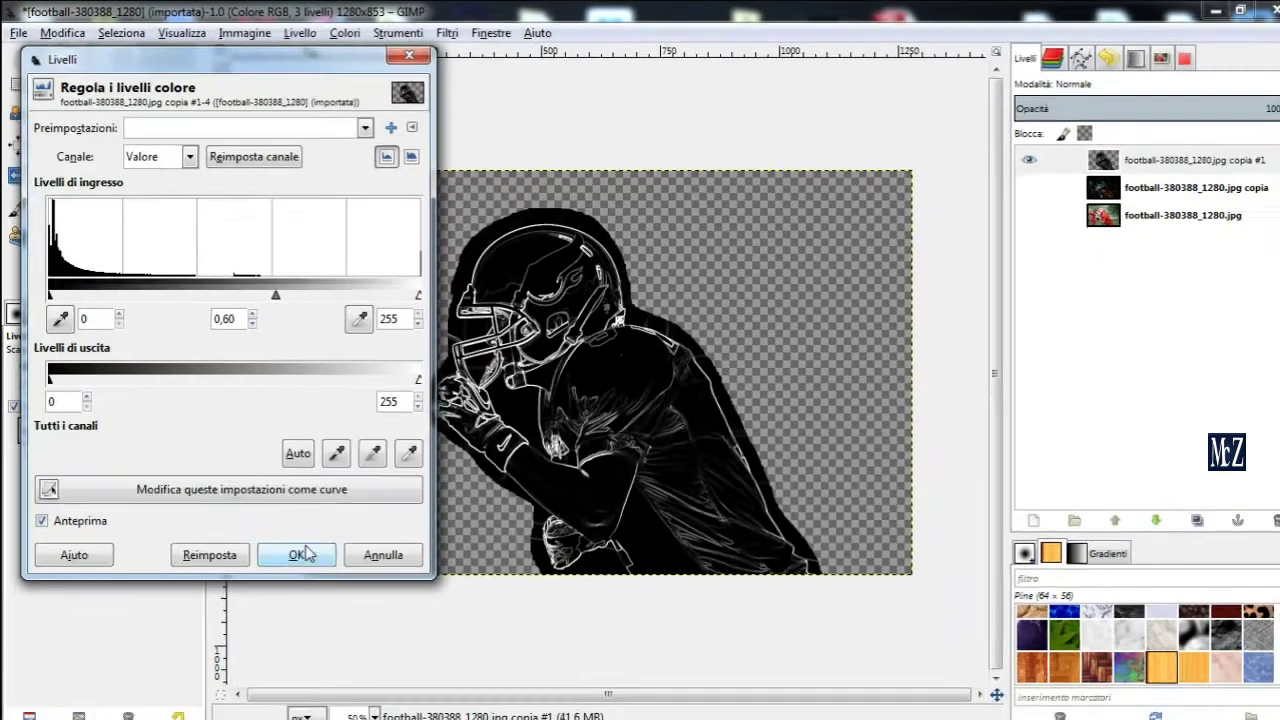
left_click(341, 642)
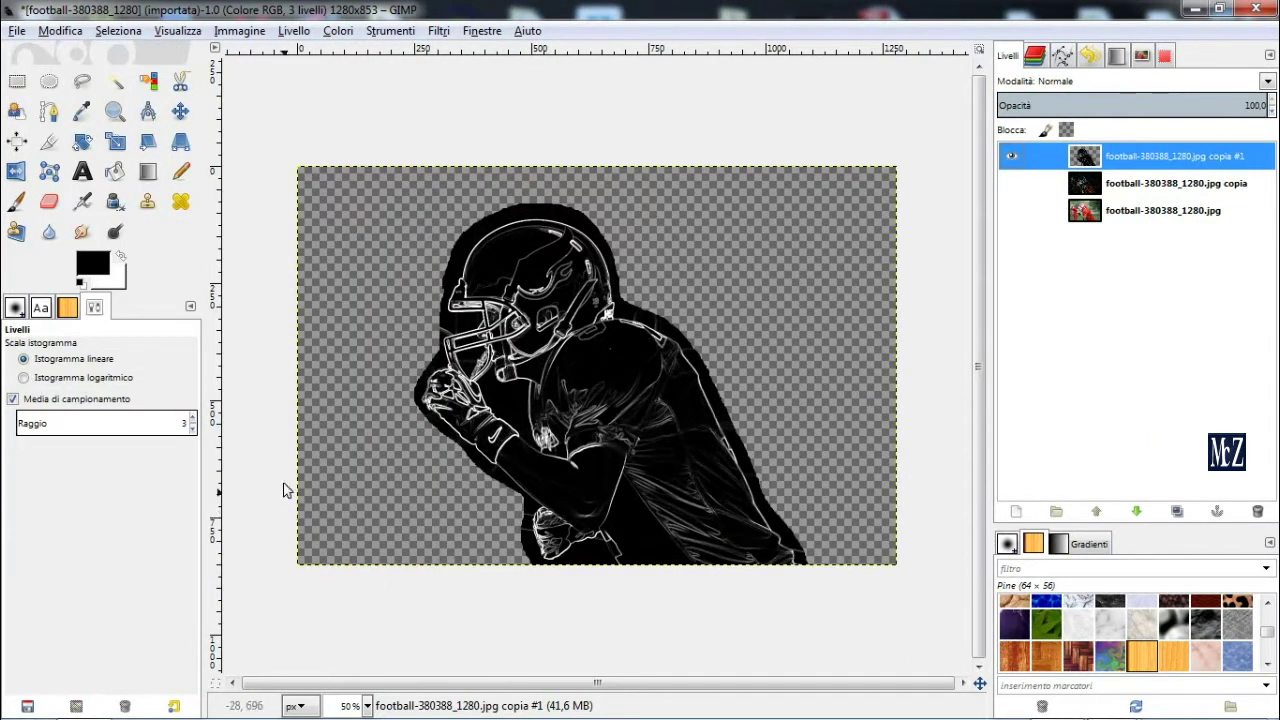
- Fuzzy-select the black halo around helmet, facemask, hand, shoulder and bottom-right, then delete it
left_click(117, 84)
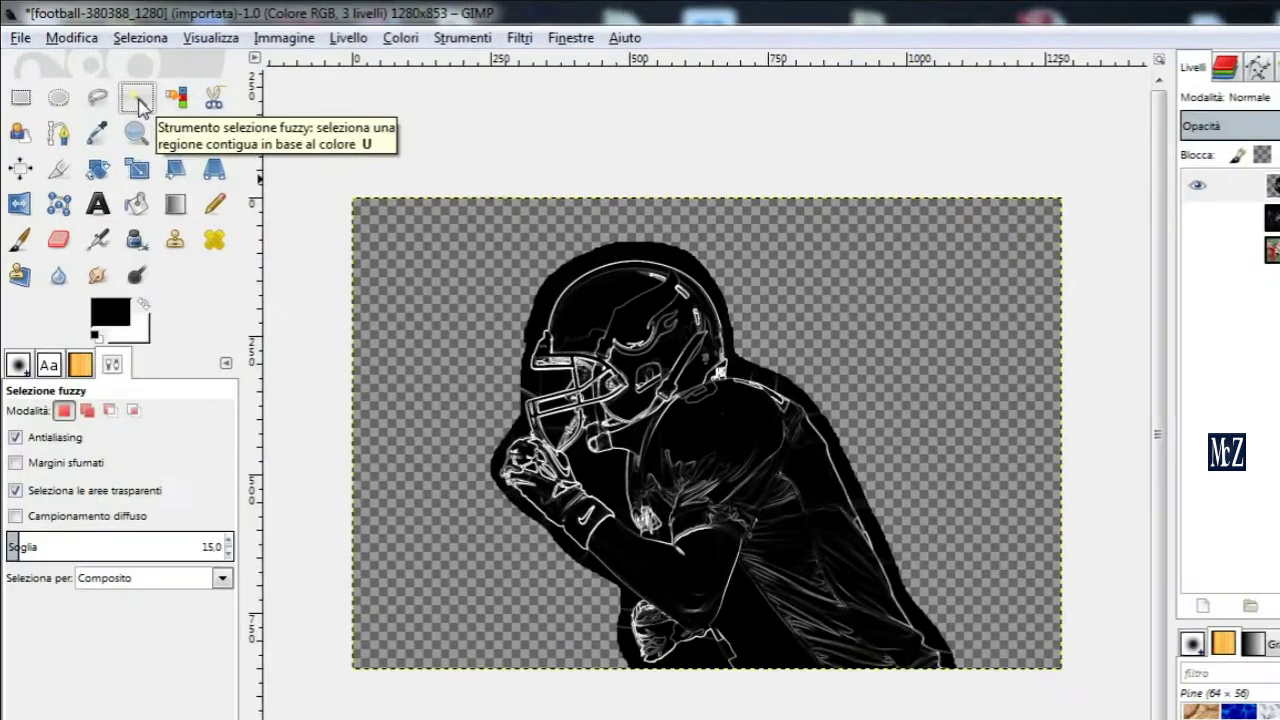
left_click(89, 413)
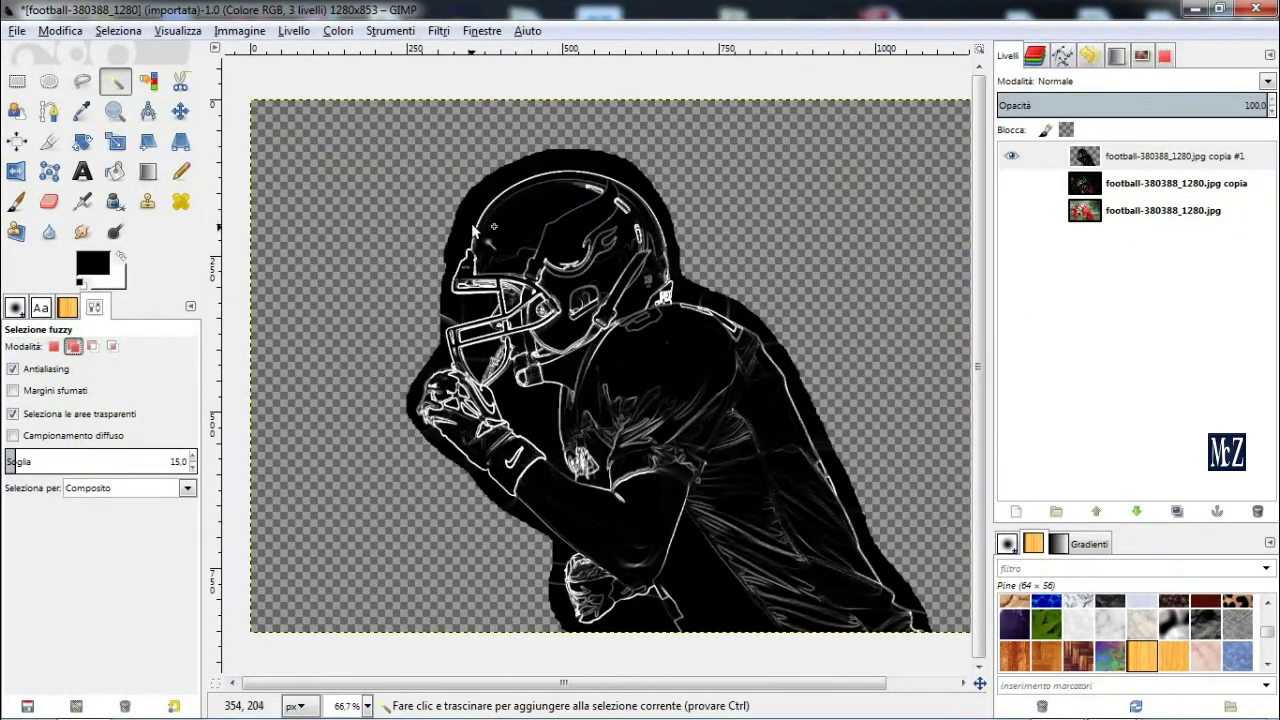
left_click_drag(474, 229, 473, 213)
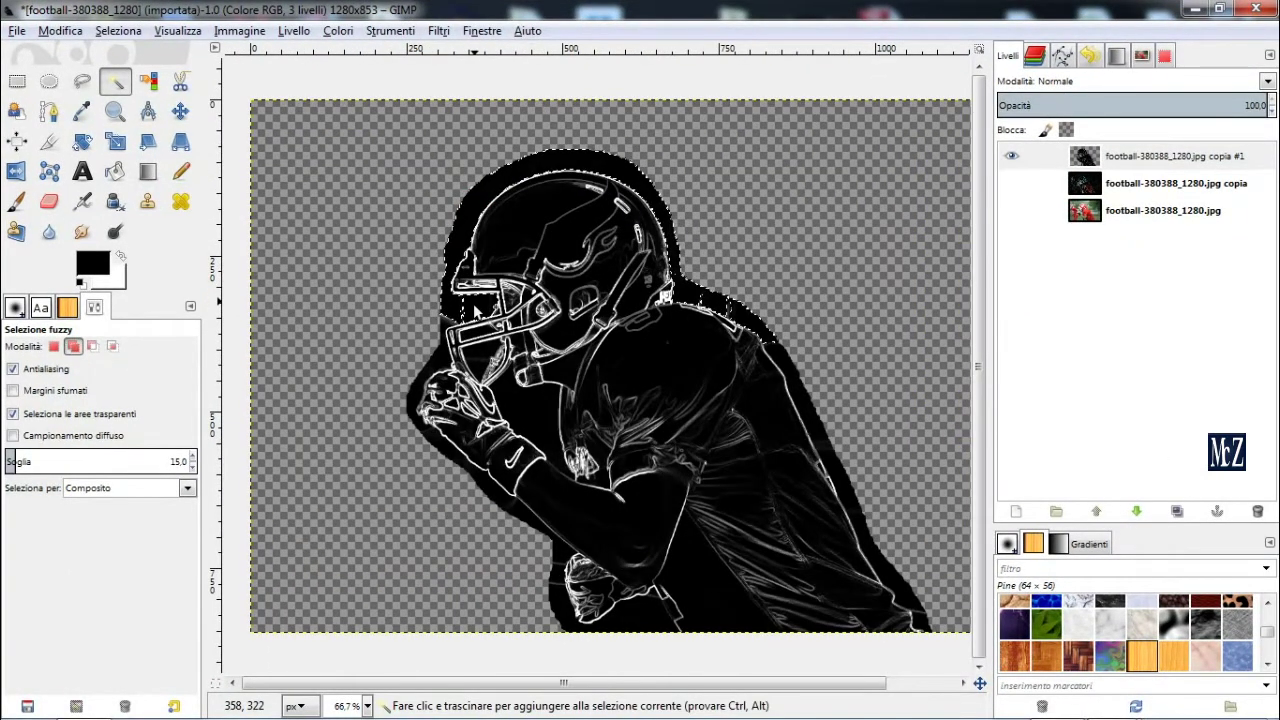
left_click(476, 355)
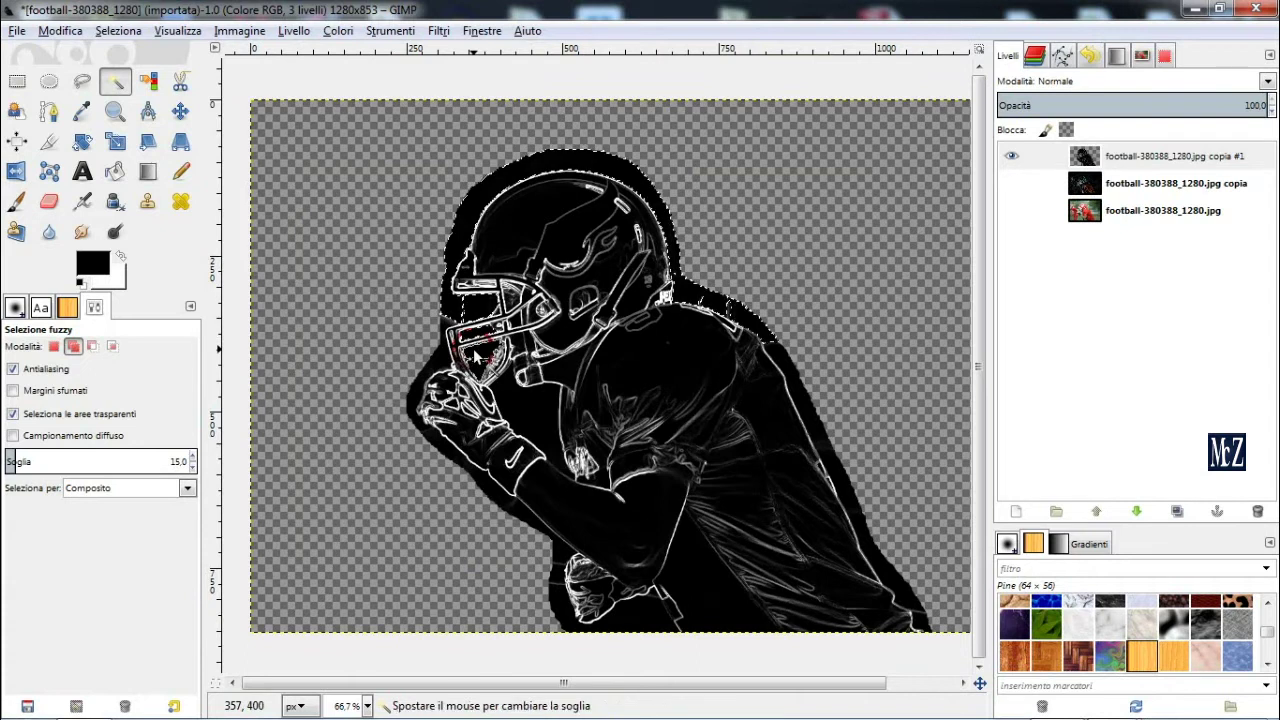
left_click(445, 450)
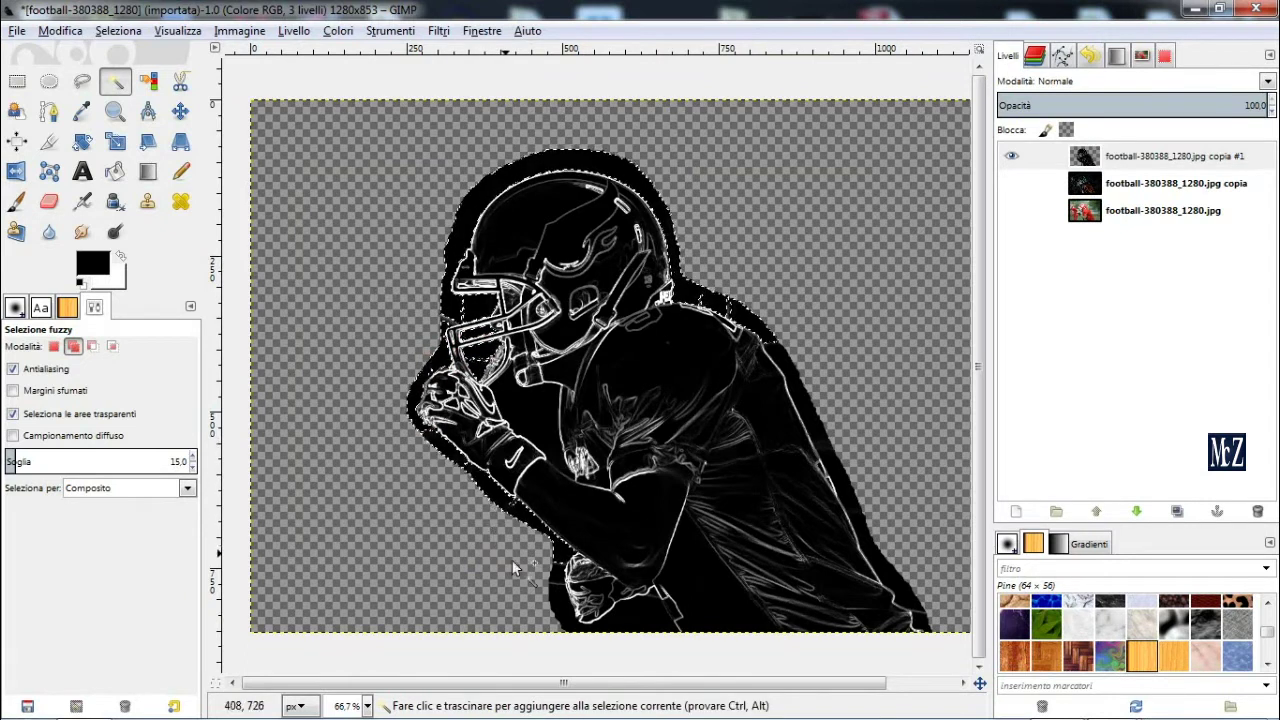
left_click(546, 595)
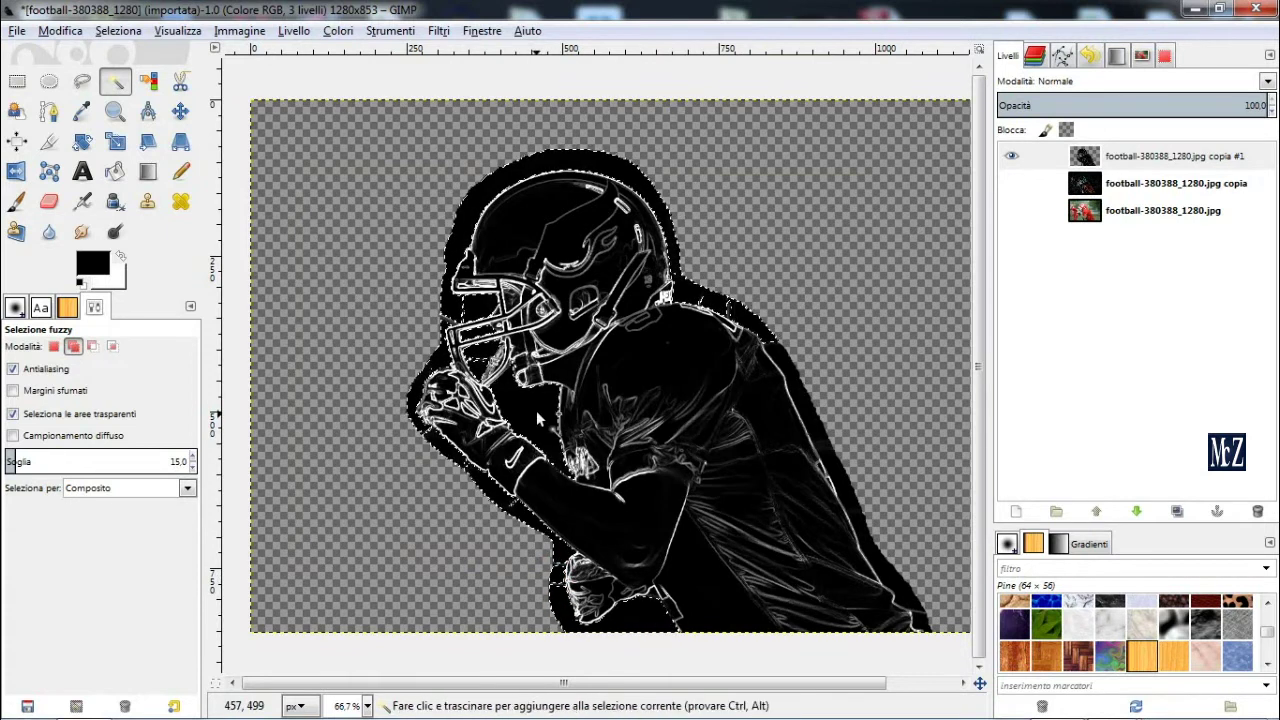
left_click(815, 373)
left_click(921, 624)
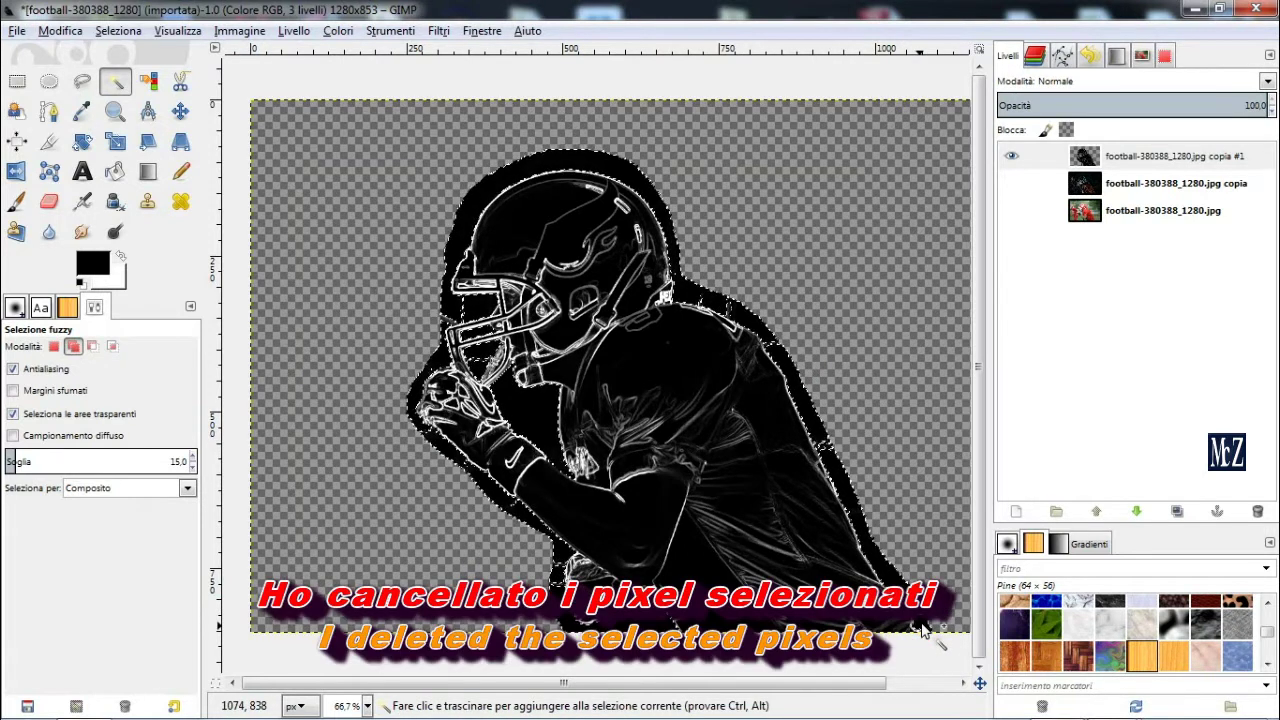
right_click(676, 188)
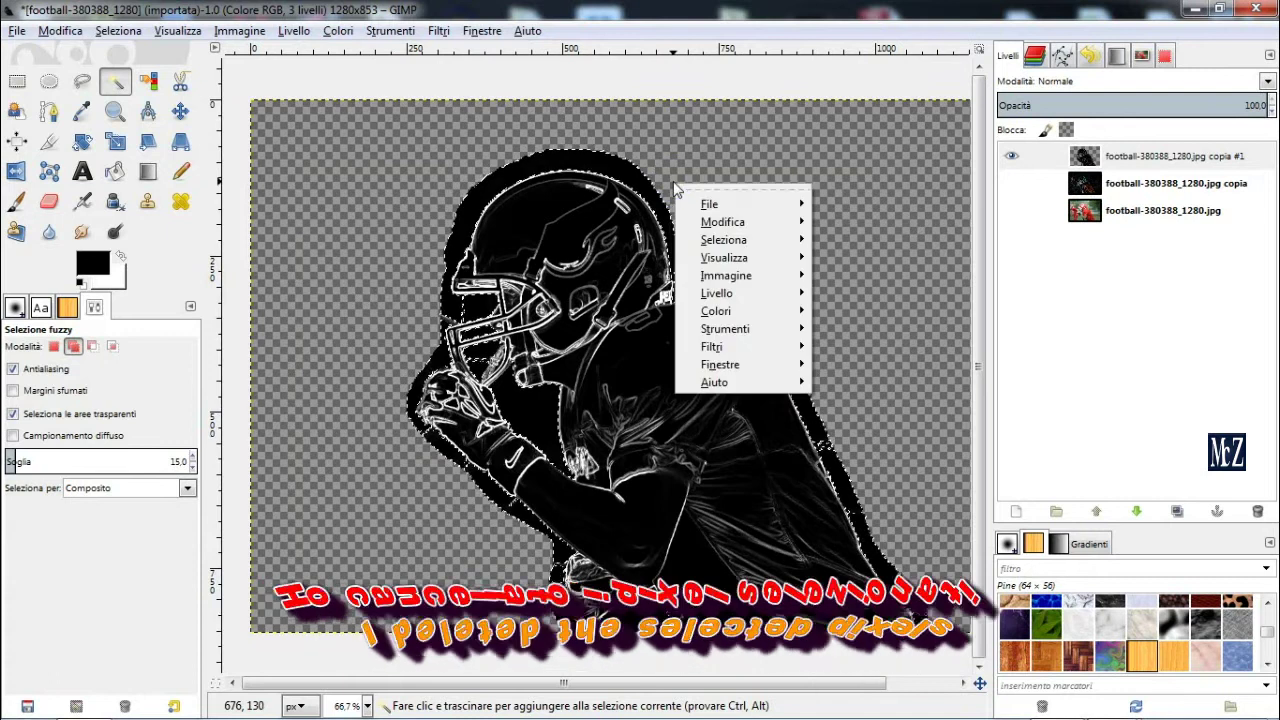
mouse_move(723, 222)
left_click(890, 461)
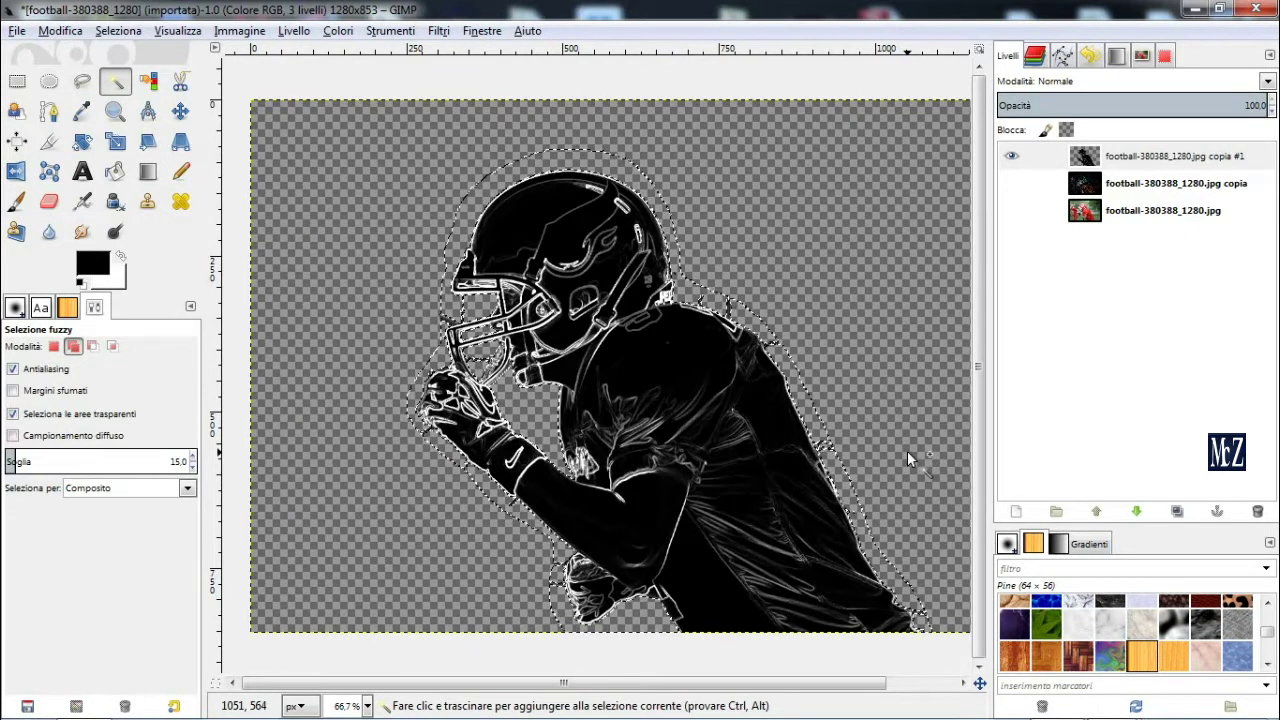
- Deselect everything and pick the Eraser with the 2. Hardness 075 brush
left_click(120, 31)
left_click(160, 78)
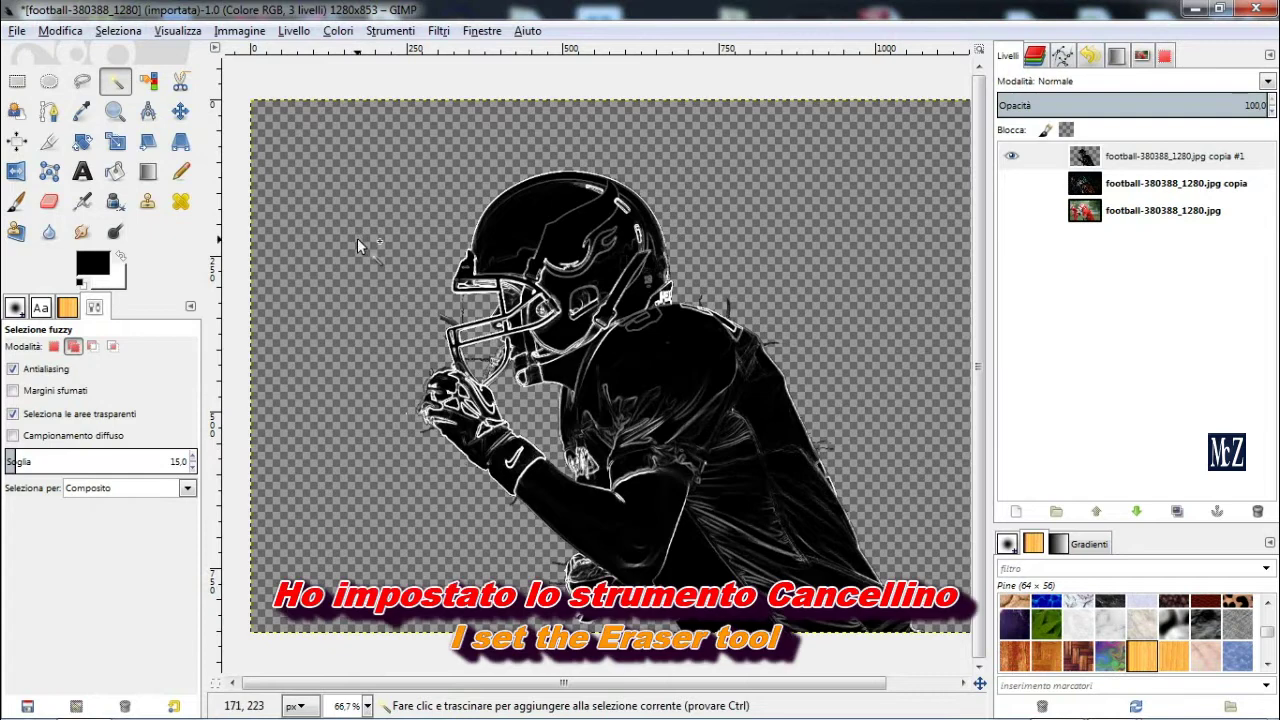
left_click(50, 203)
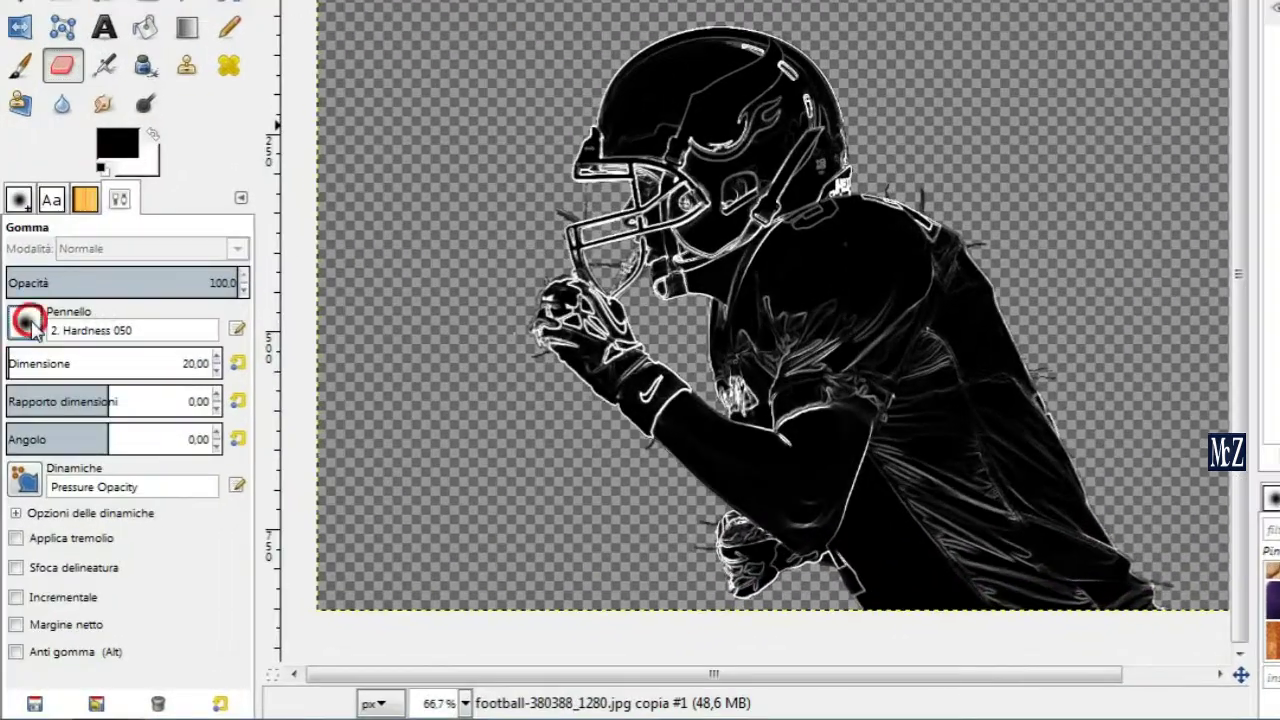
left_click(27, 321)
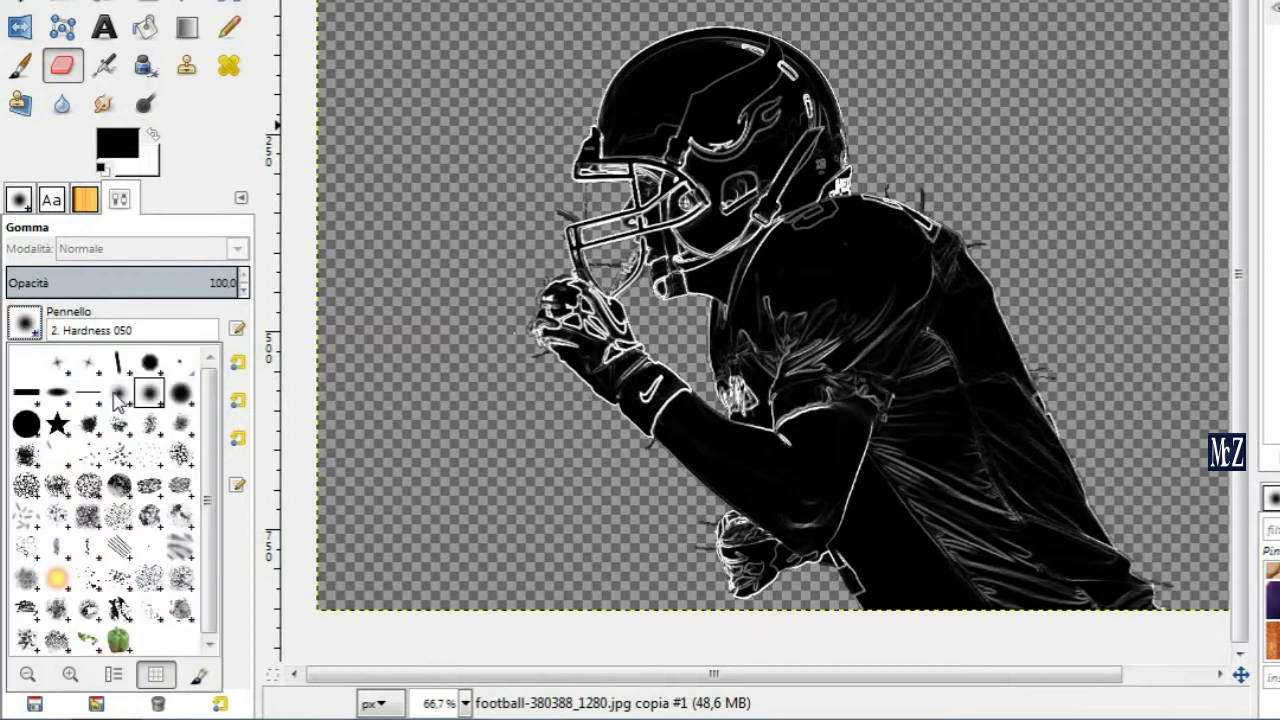
left_click(181, 396)
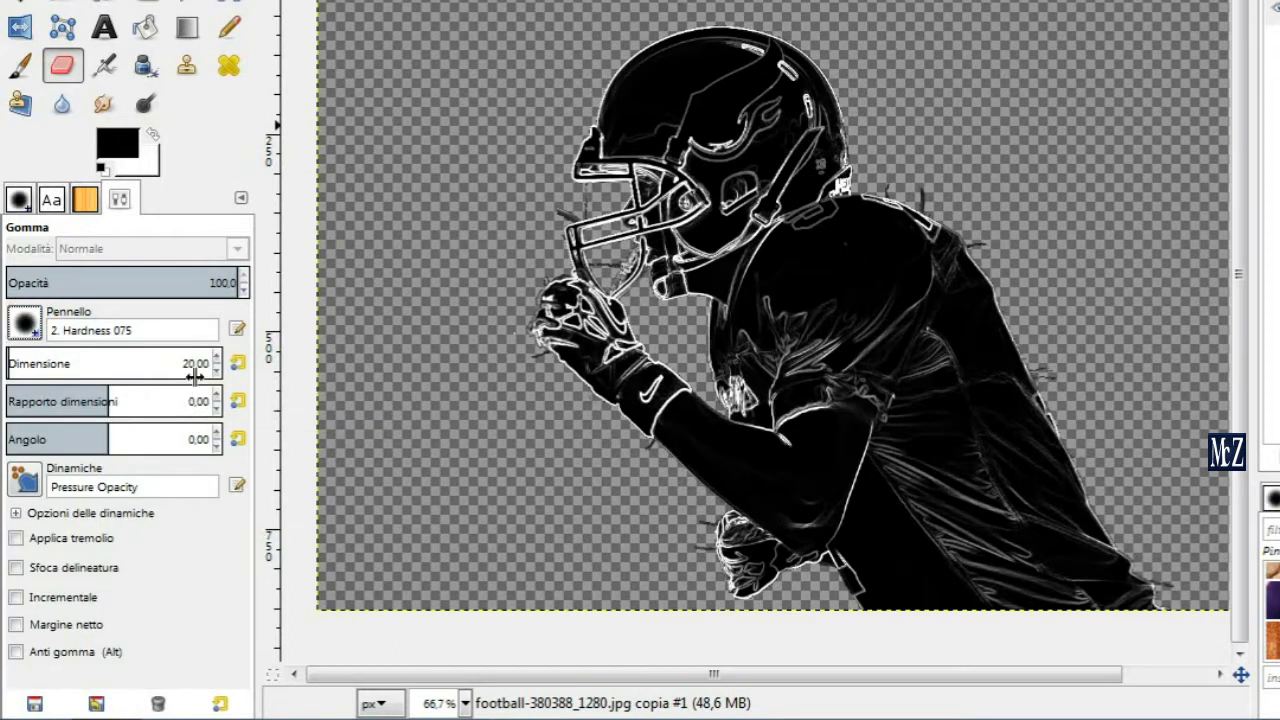
- Reduce the eraser size to 10
left_click(216, 369)
left_click(216, 369)
left_click(216, 369)
left_click(216, 369)
left_click(216, 369)
left_click(216, 369)
left_click(216, 369)
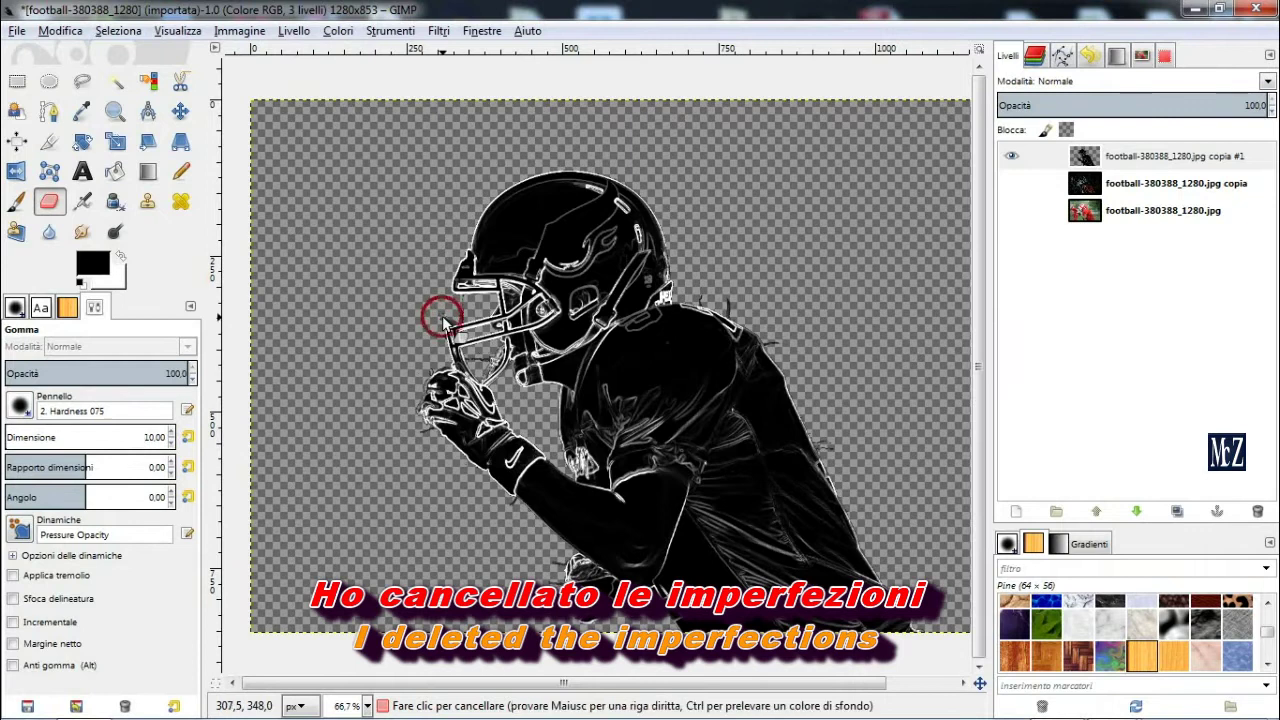
- Zoom in and erase the dark streak left of the facemask
scroll(442, 315, "up", 2)
scroll(442, 315, "up", 1)
scroll(446, 316, "up", 1)
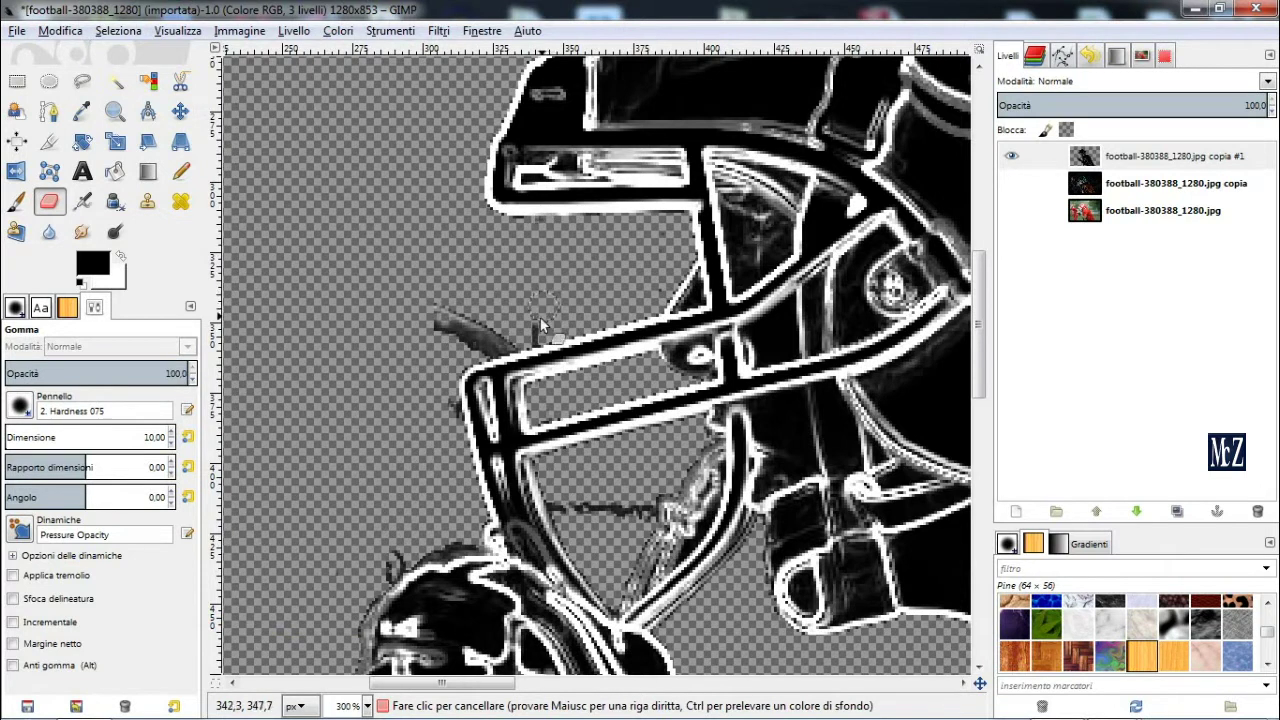
scroll(530, 330, "up", 1)
left_click_drag(519, 336, 443, 314)
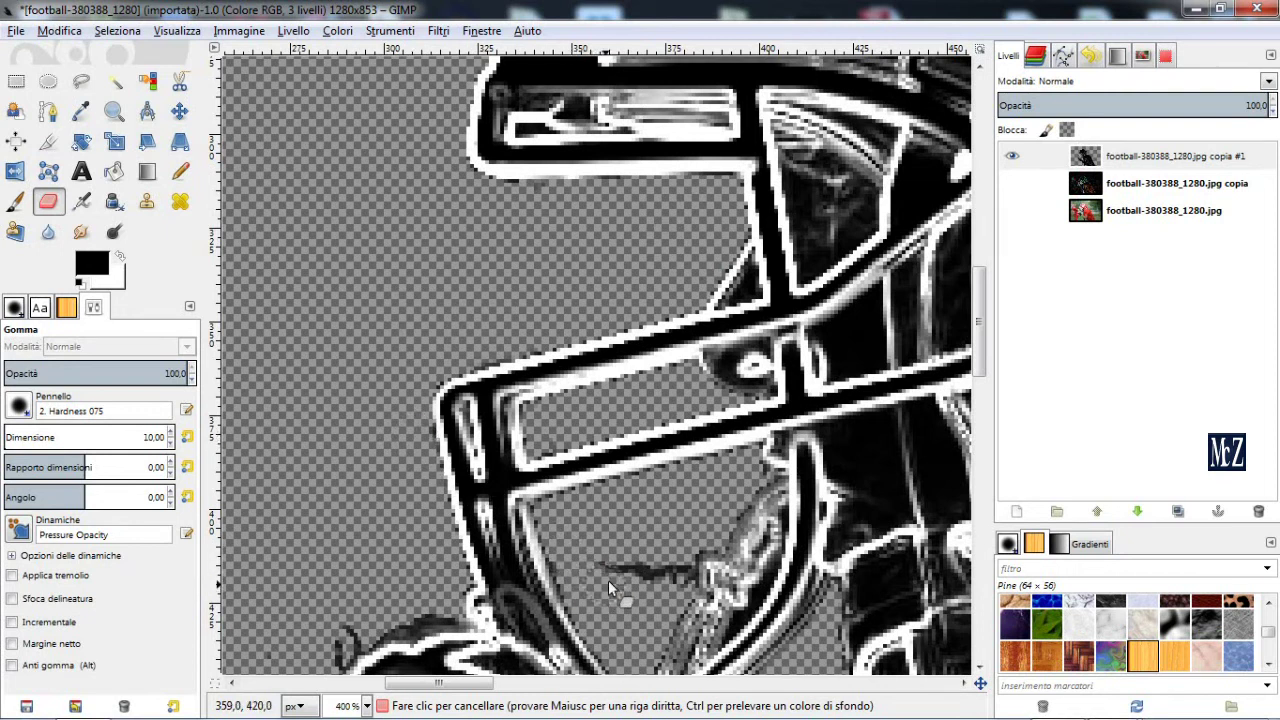
scroll(593, 562, "down", 5)
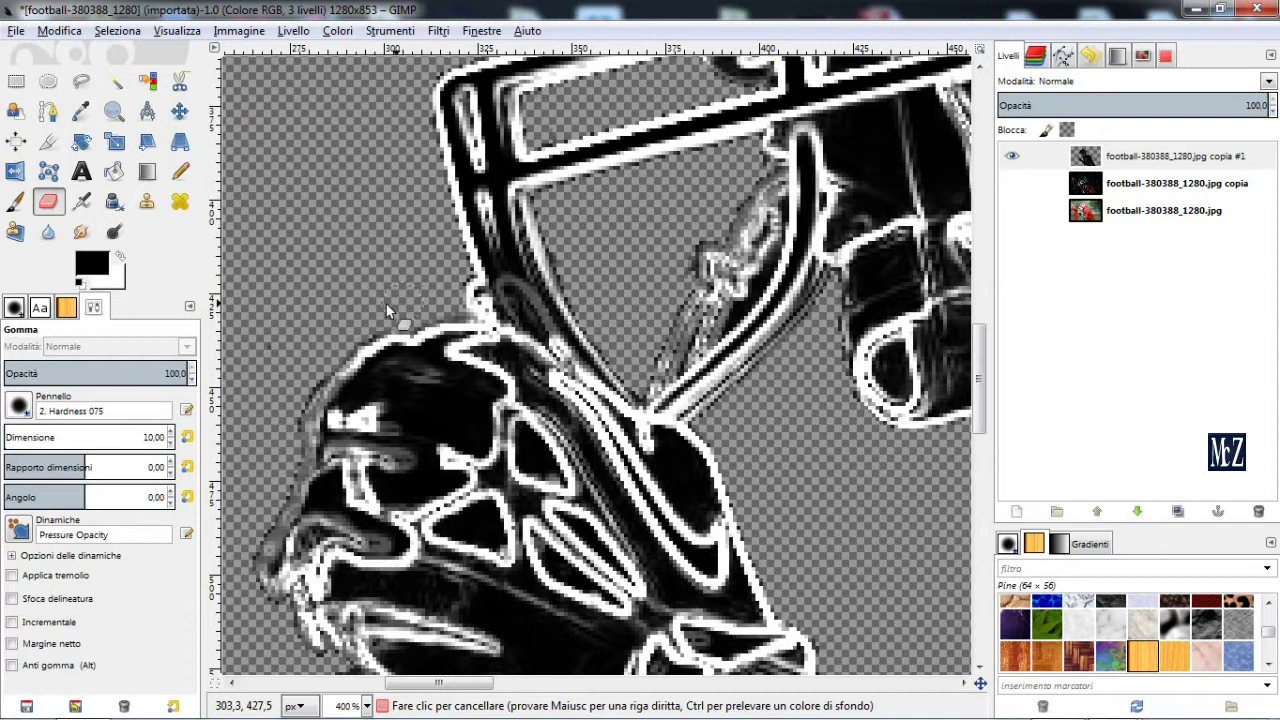
scroll(262, 341, "down", 5)
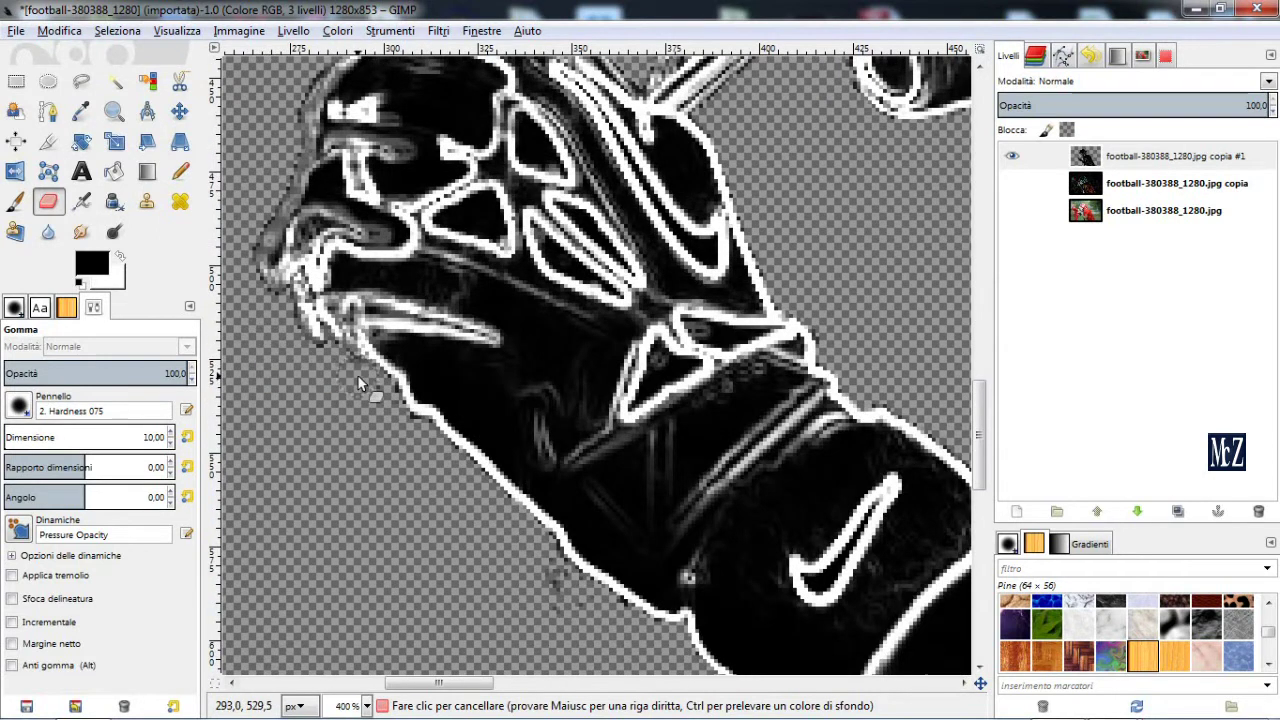
scroll(583, 443, "down", 3)
scroll(592, 466, "down", 5)
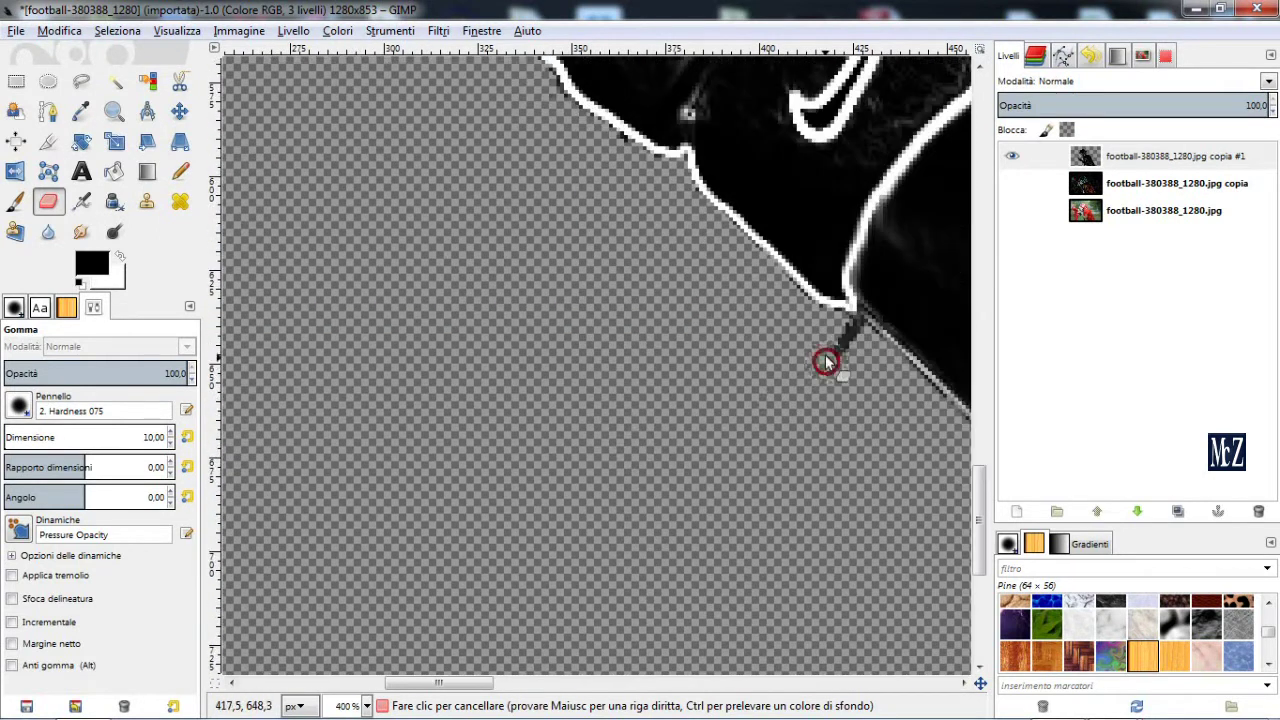
- Erase the stray strokes beside the hand and along the edges, then fit the image in the window
left_click_drag(980, 683, 988, 692)
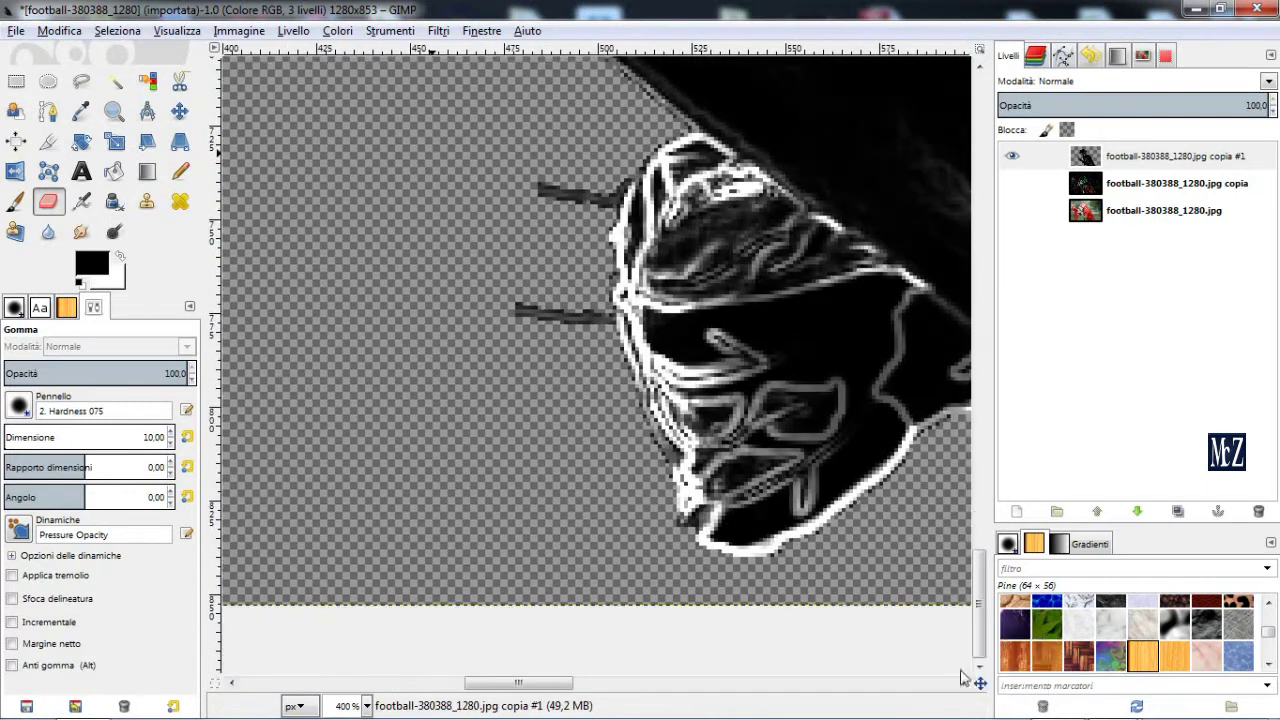
left_click_drag(566, 193, 550, 188)
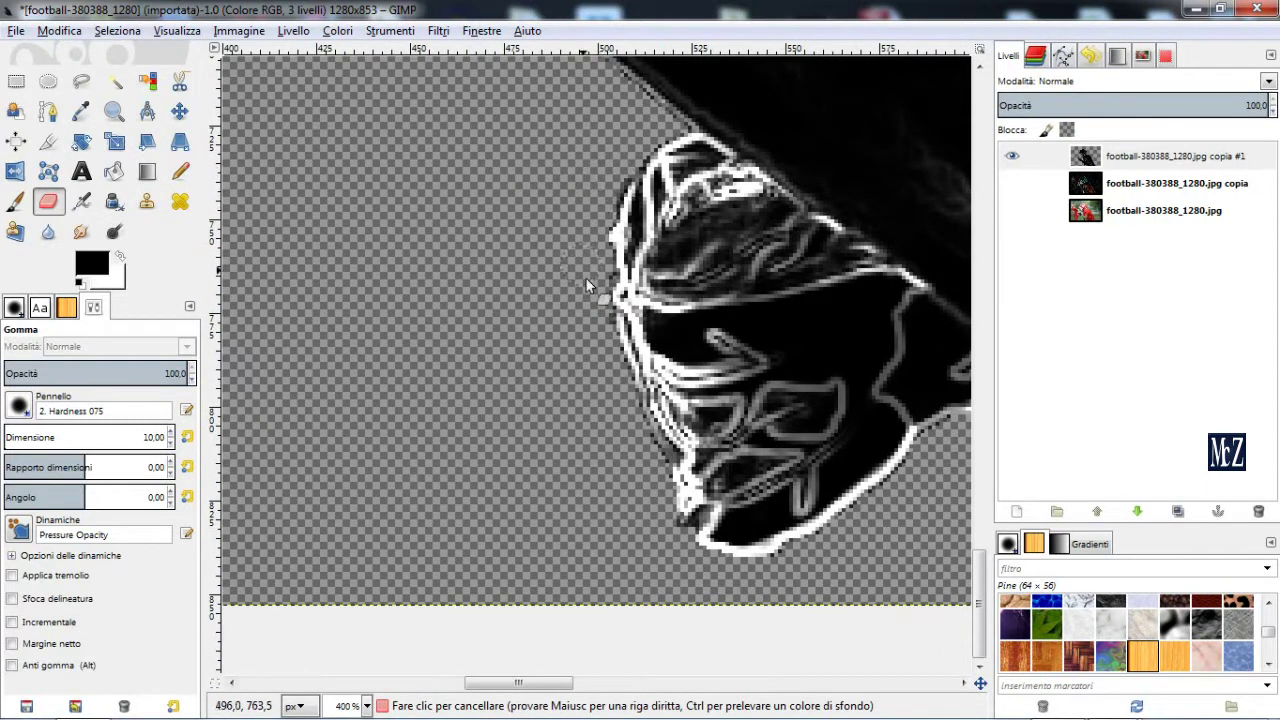
left_click_drag(980, 683, 1020, 690)
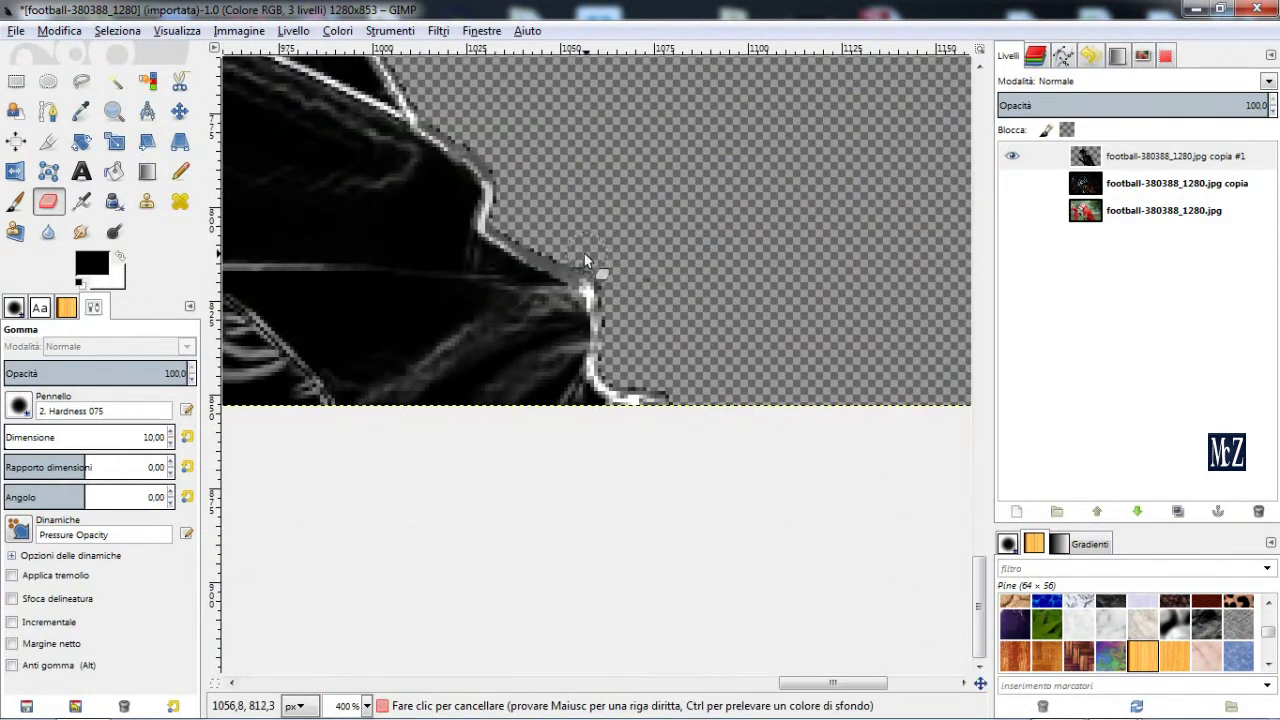
scroll(613, 342, "up", 5)
left_click_drag(980, 683, 955, 665)
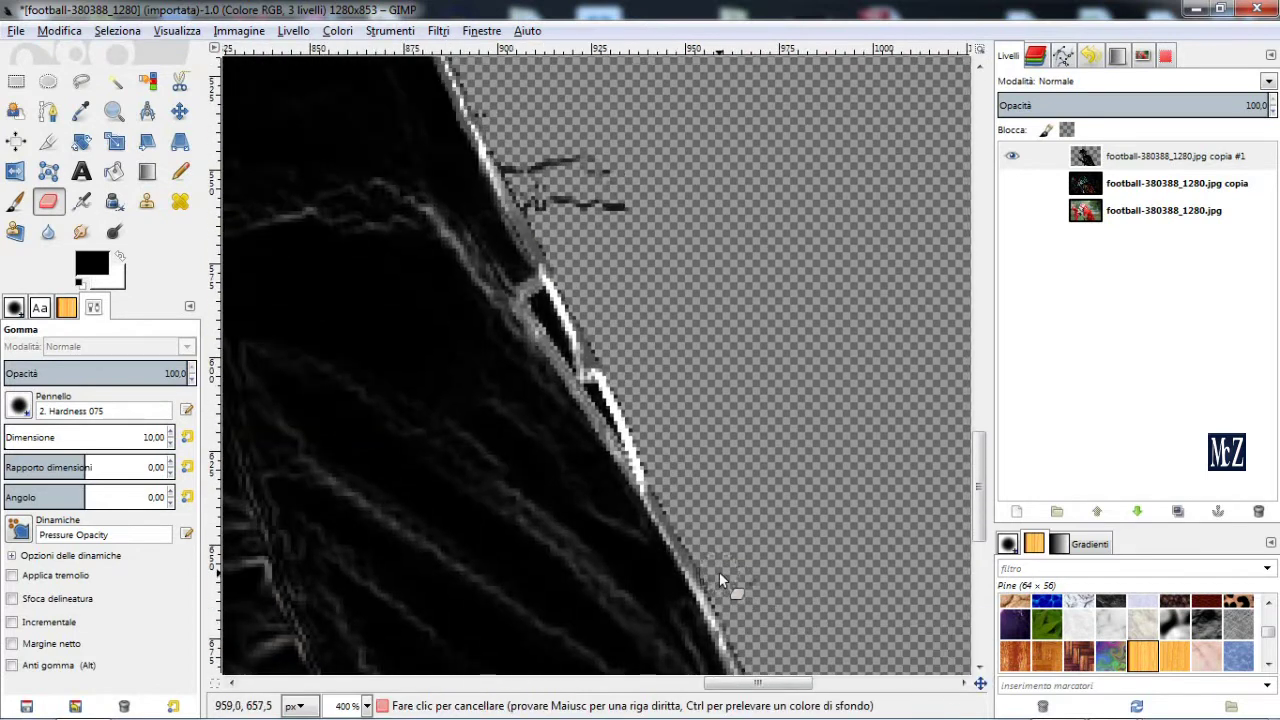
left_click(604, 206)
left_click_drag(980, 683, 968, 664)
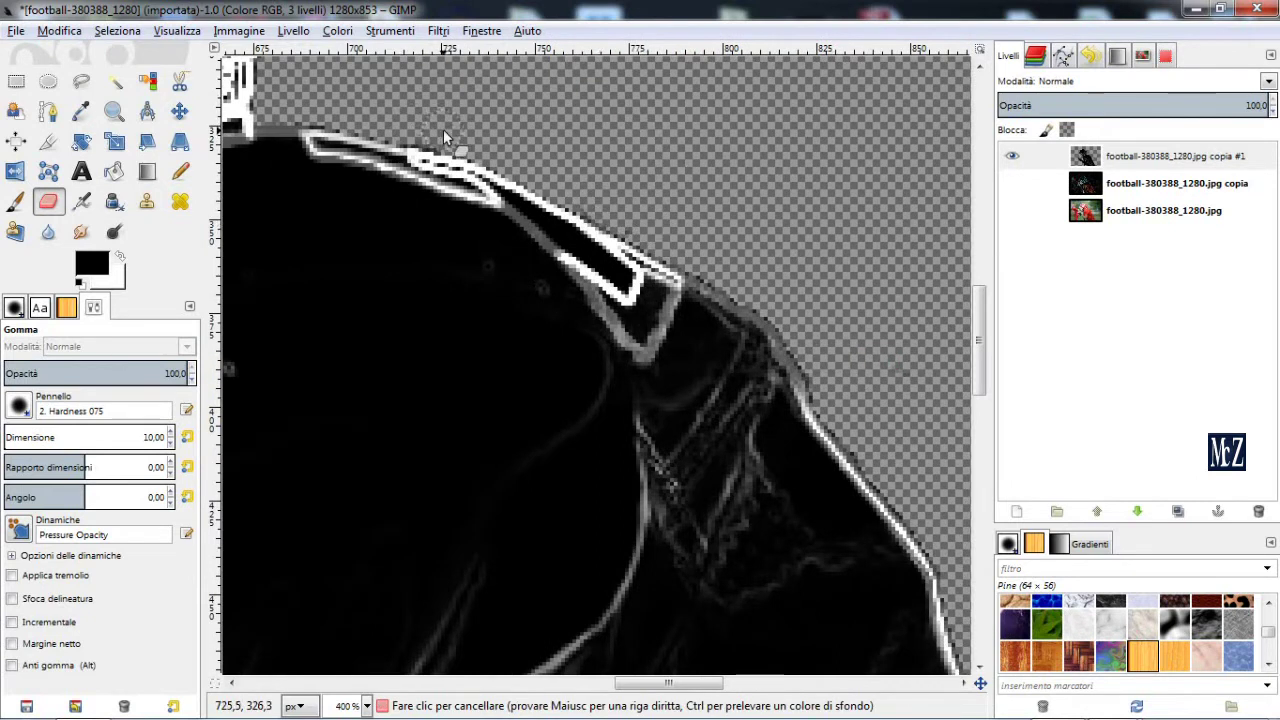
mouse_move(980, 683)
left_mouse_down()
mouse_move(966, 667)
mouse_move(975, 680)
left_mouse_up()
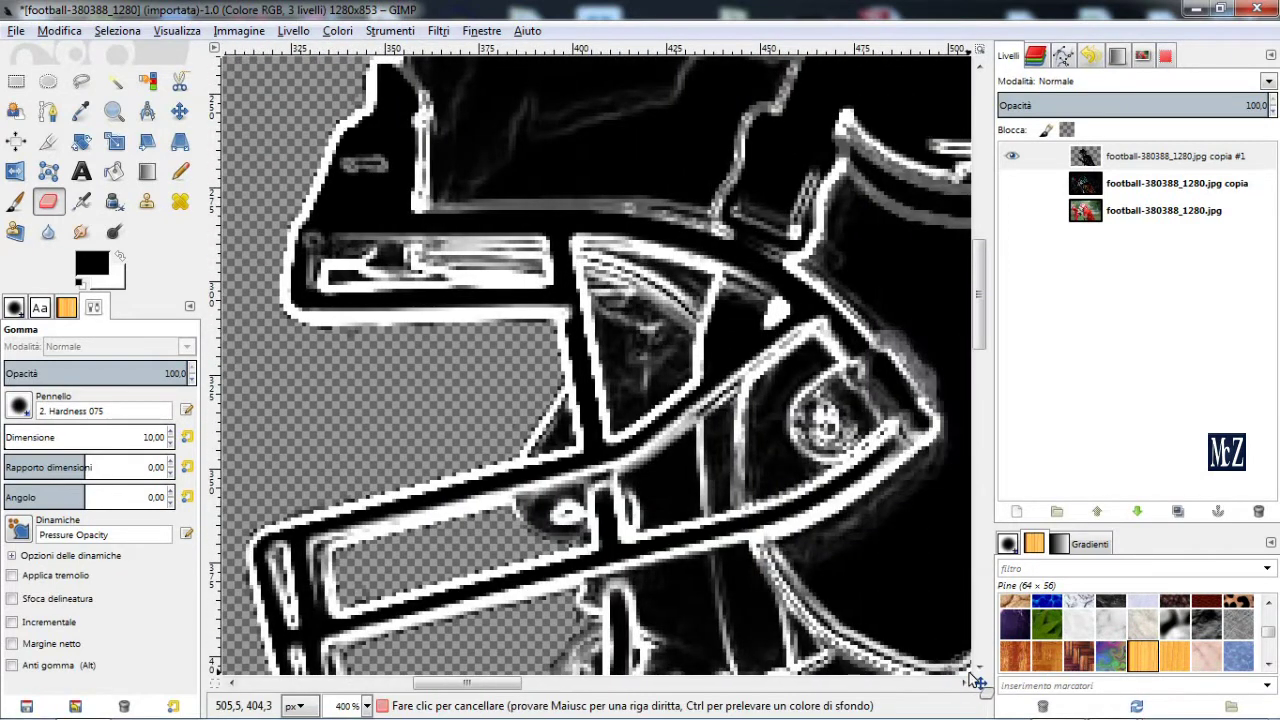
key("shift+2")
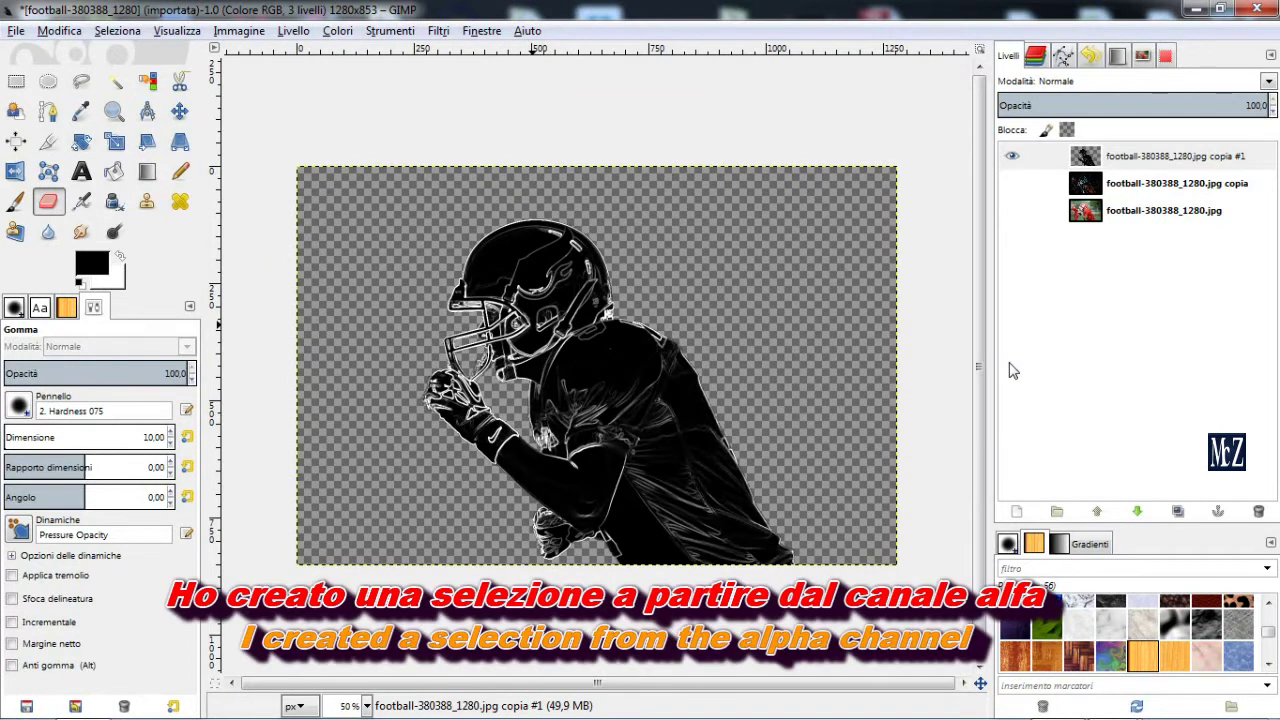
- Select the player outline from the cut-out layer's alpha, hide it, and activate the original photo
right_click(1128, 160)
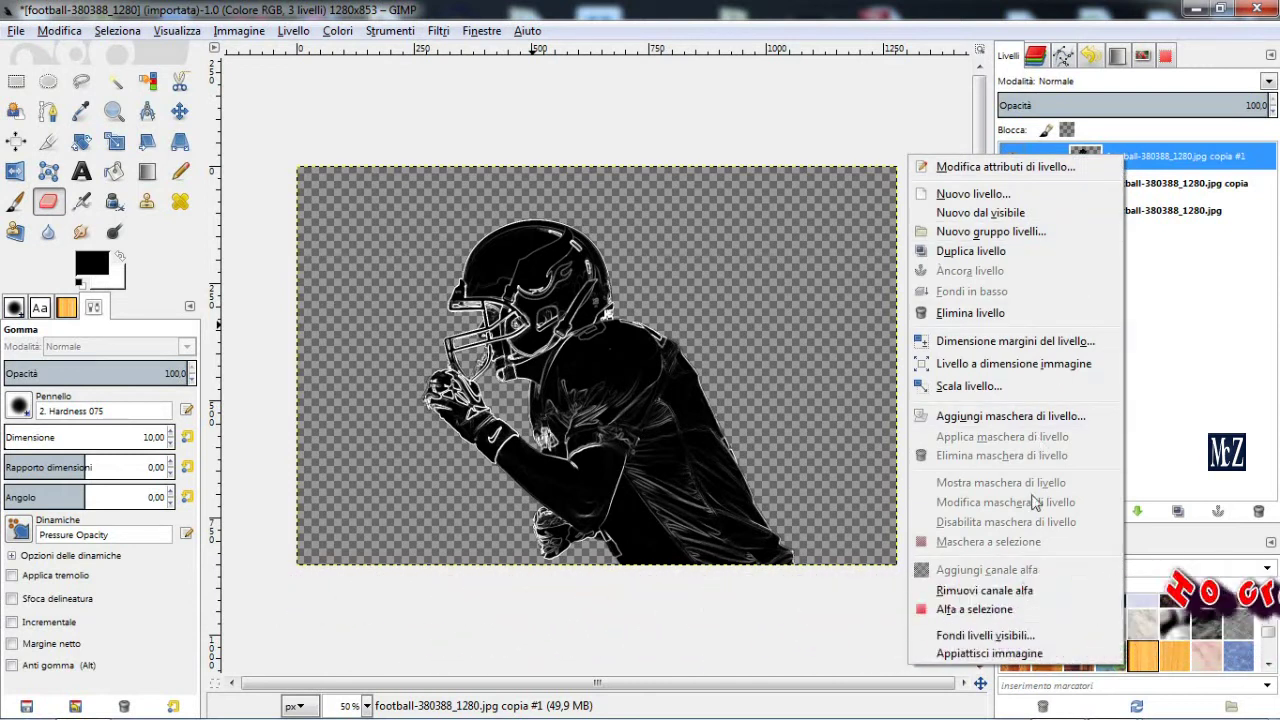
left_click(1032, 611)
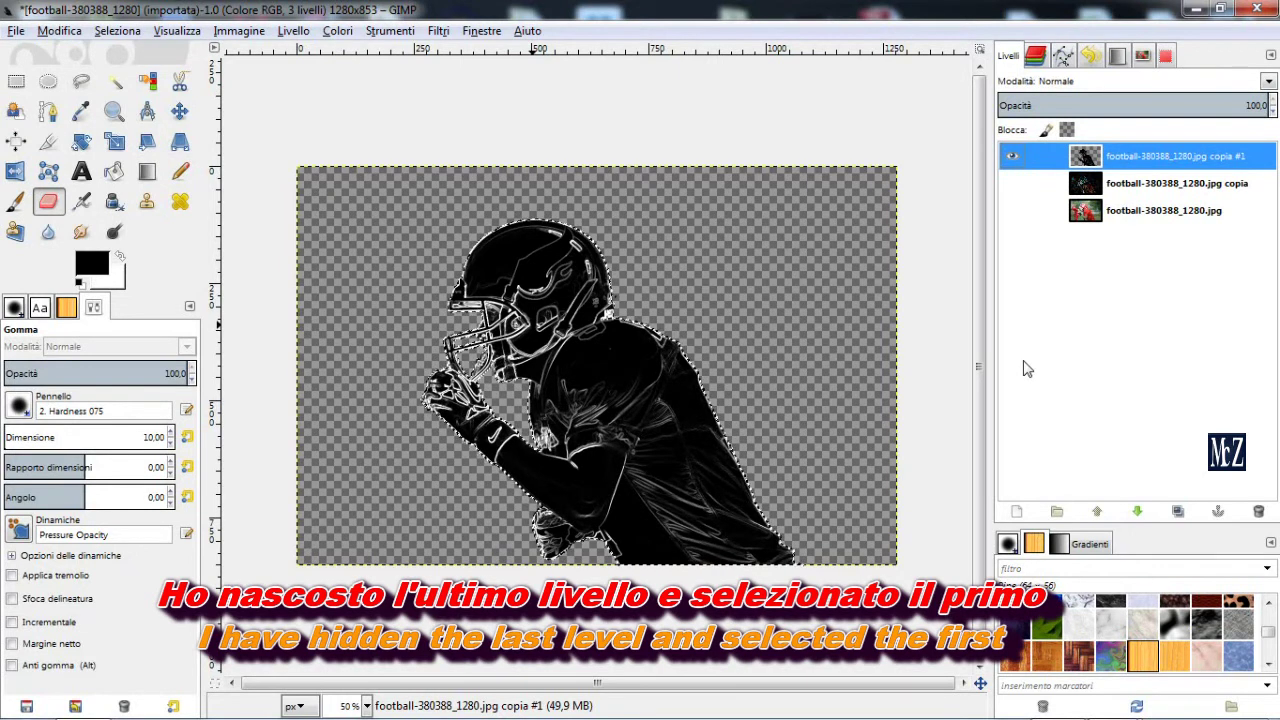
left_click(1010, 157)
left_click(1012, 210)
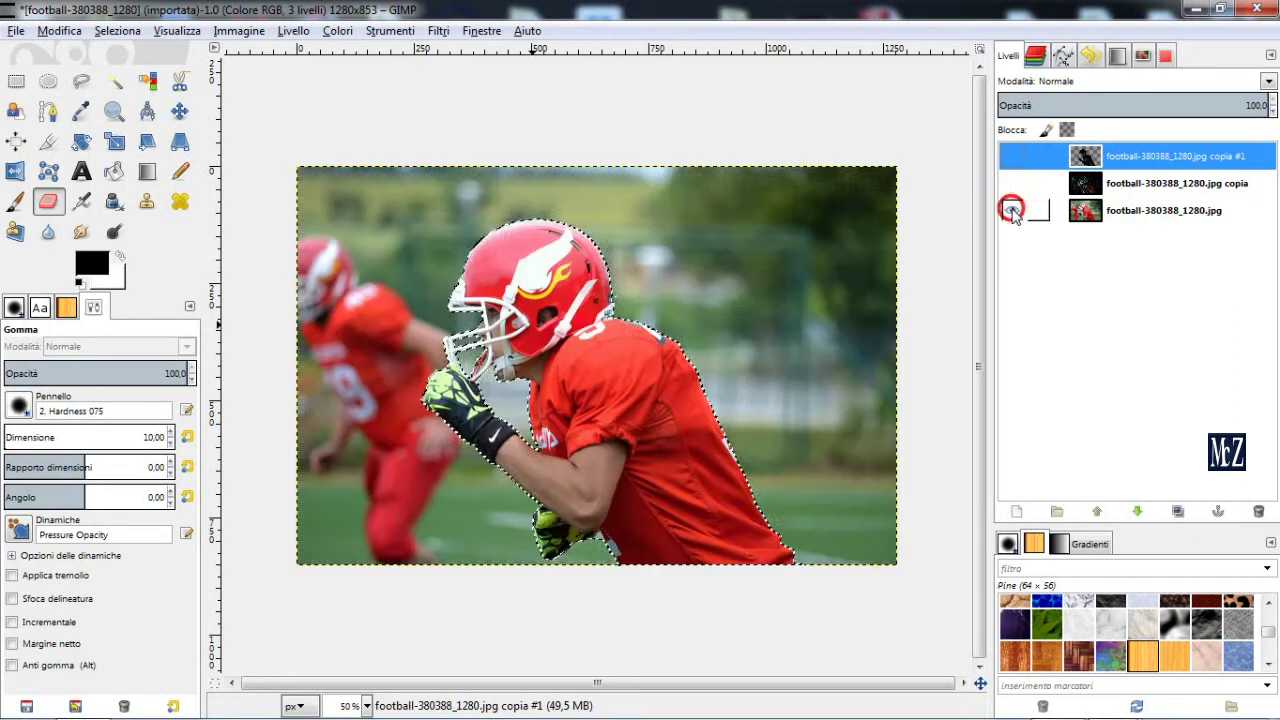
left_click(1113, 215)
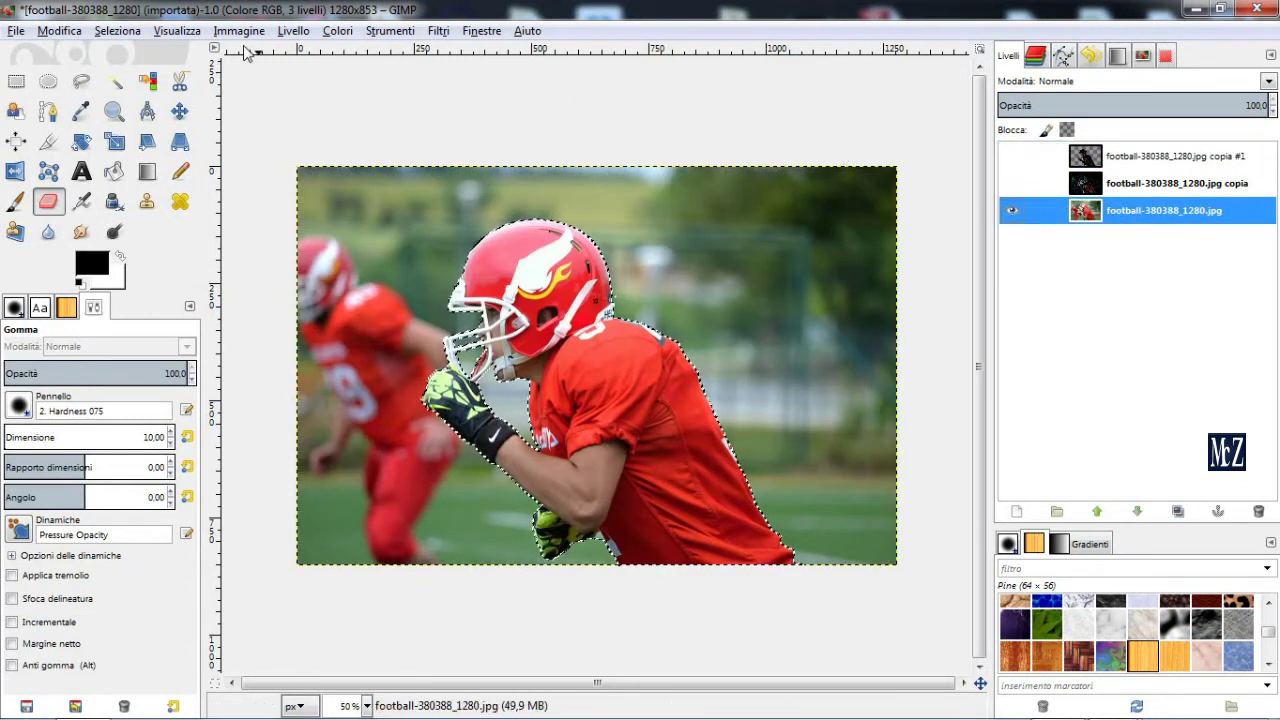
- Copy the player from the original photo and paste it into the selection as new layer 'Livello incollato'
left_click(60, 31)
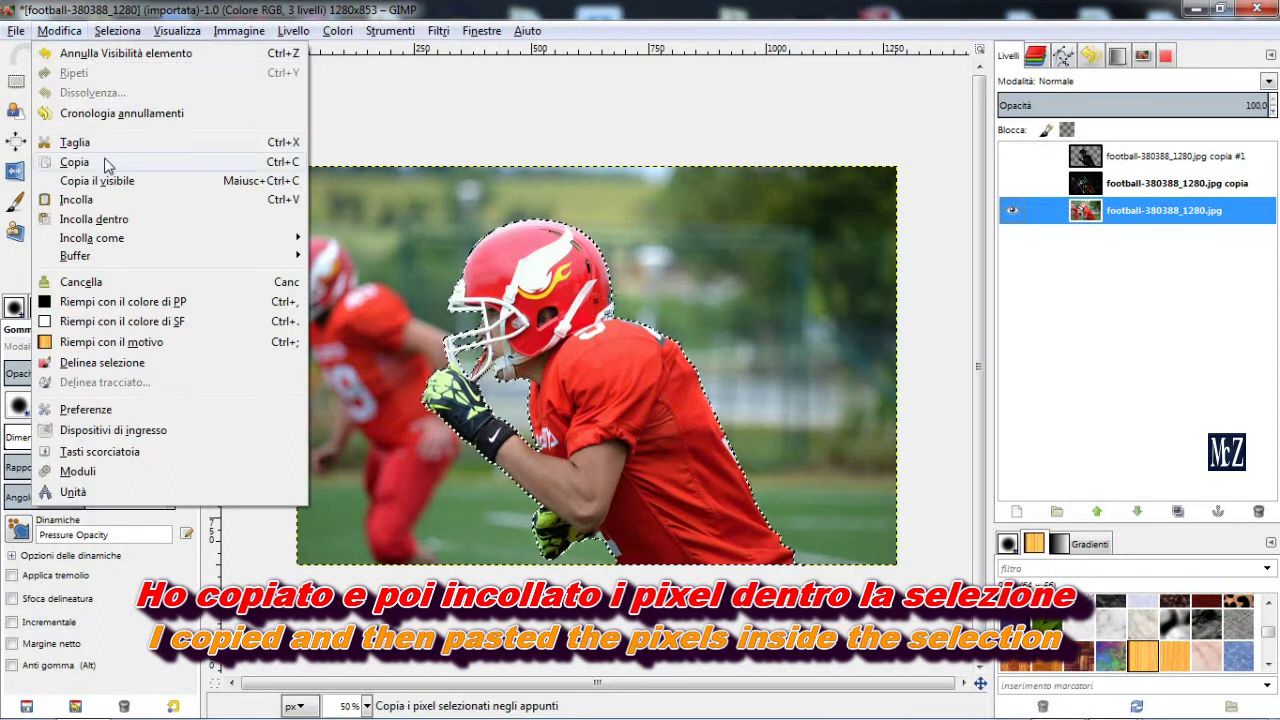
left_click(75, 162)
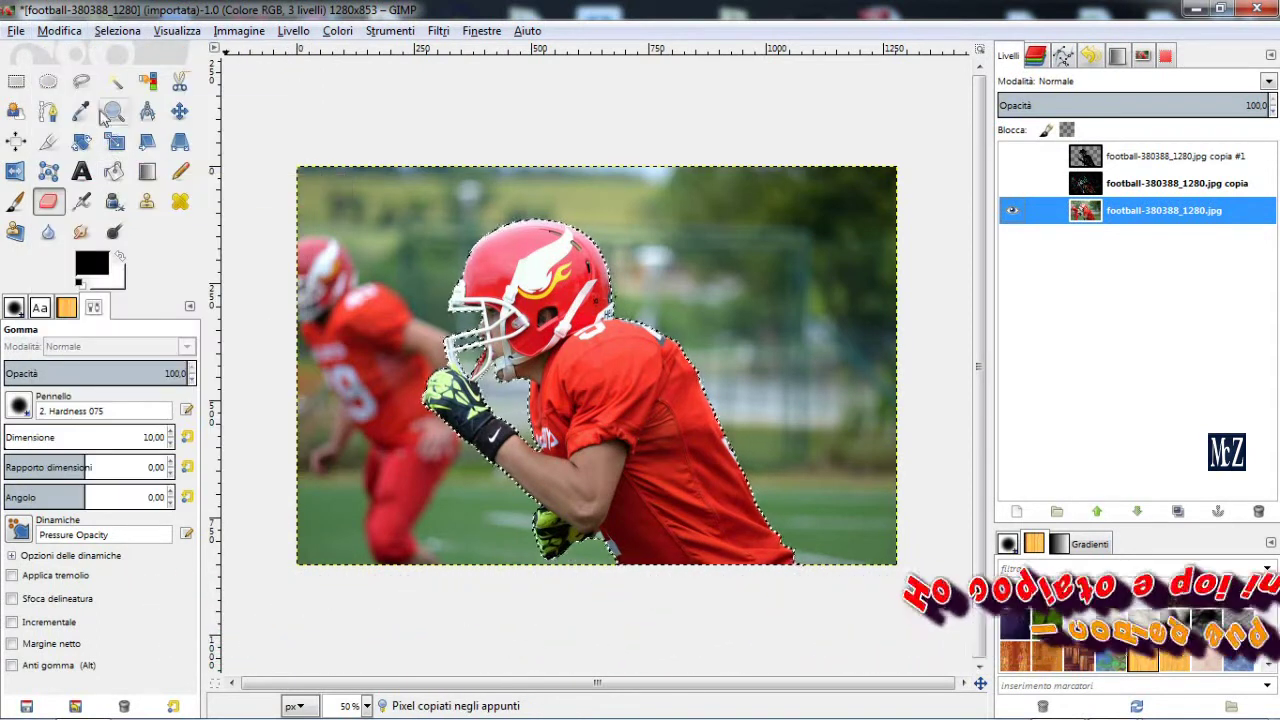
left_click(69, 37)
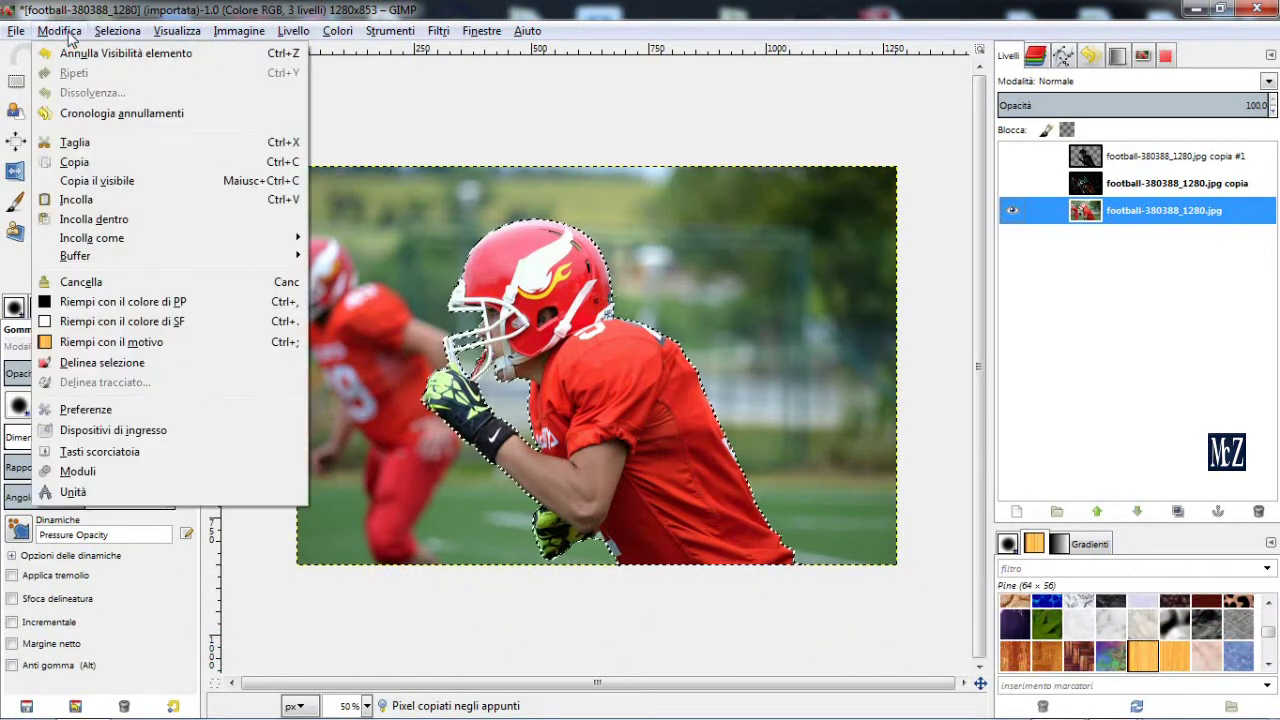
left_click(147, 226)
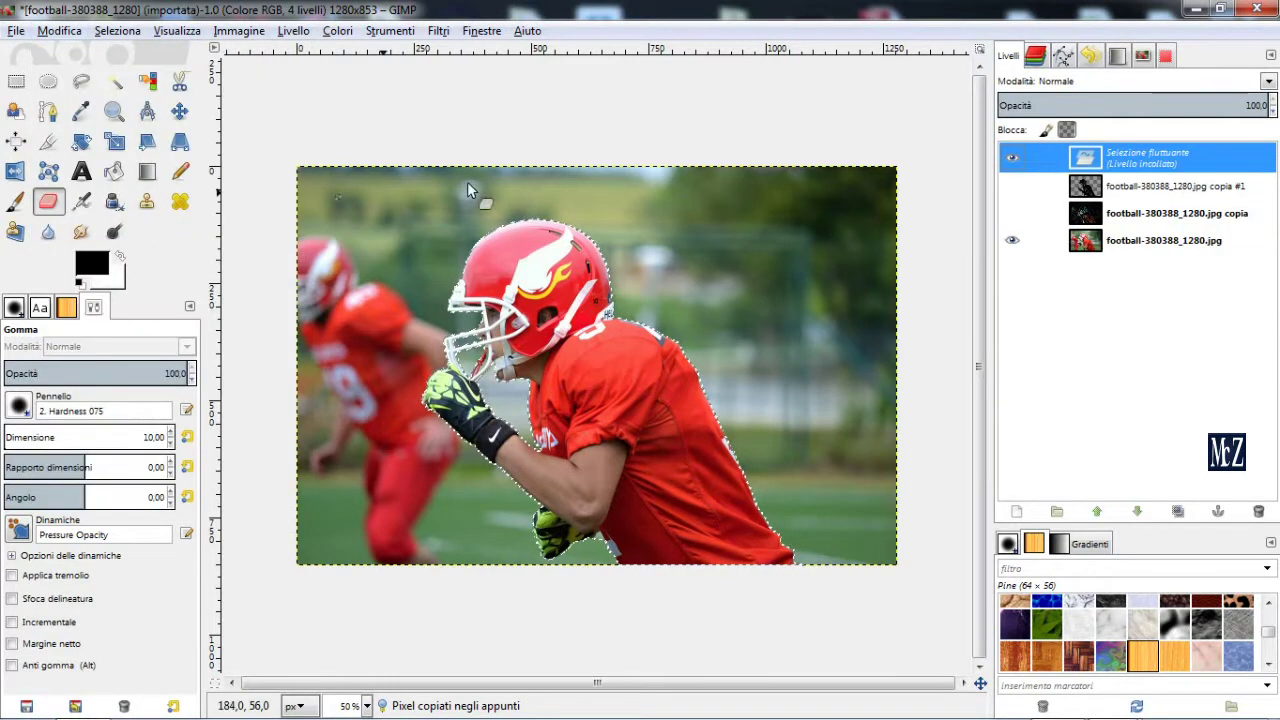
right_click(1124, 160)
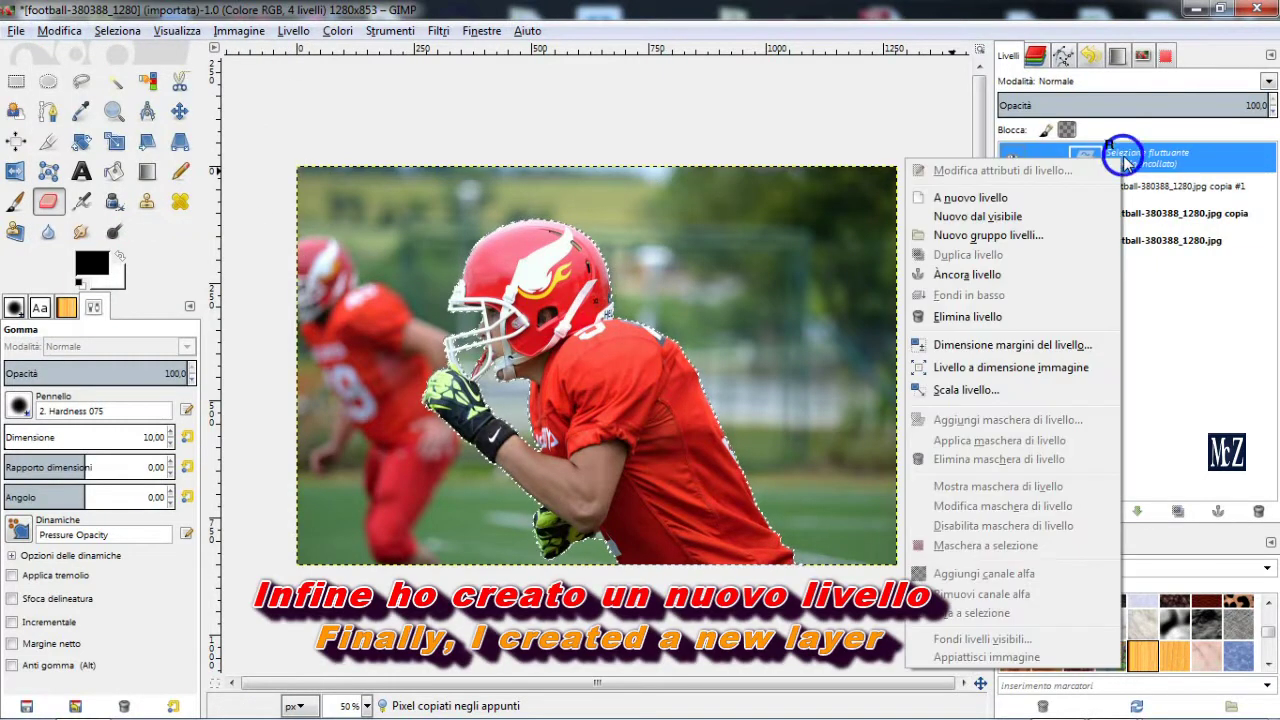
left_click(1045, 197)
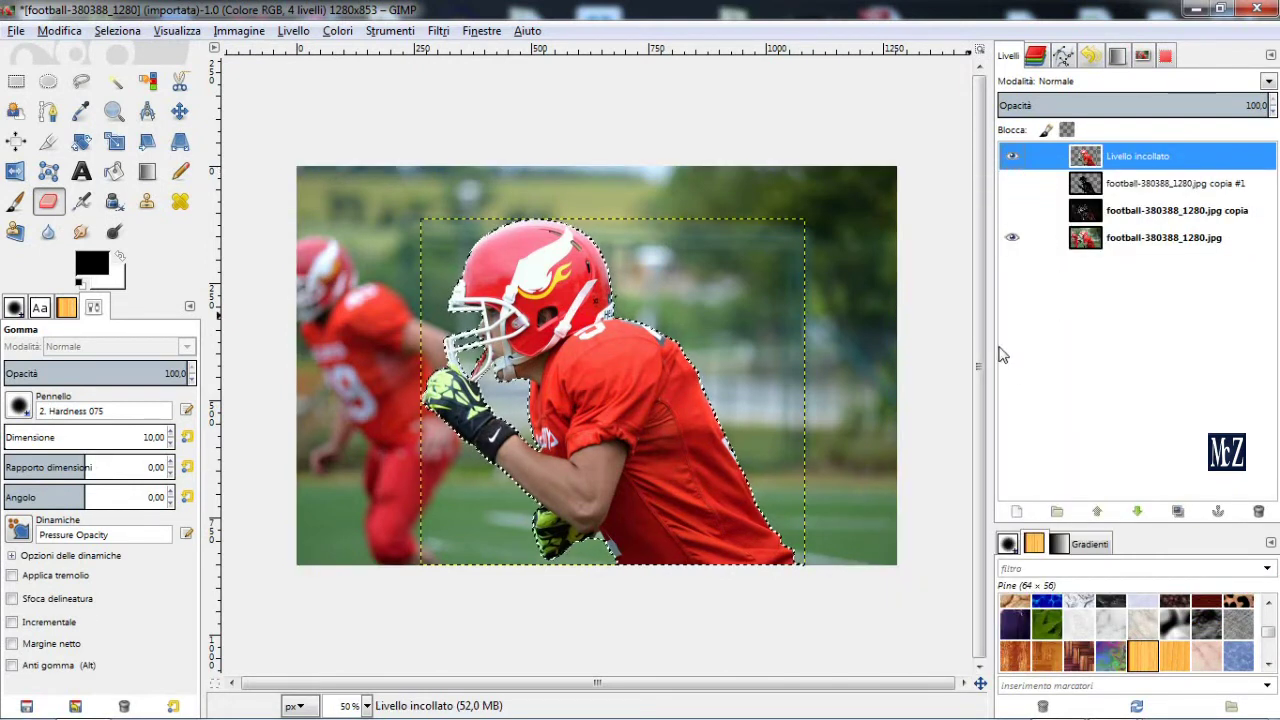
left_click(122, 28)
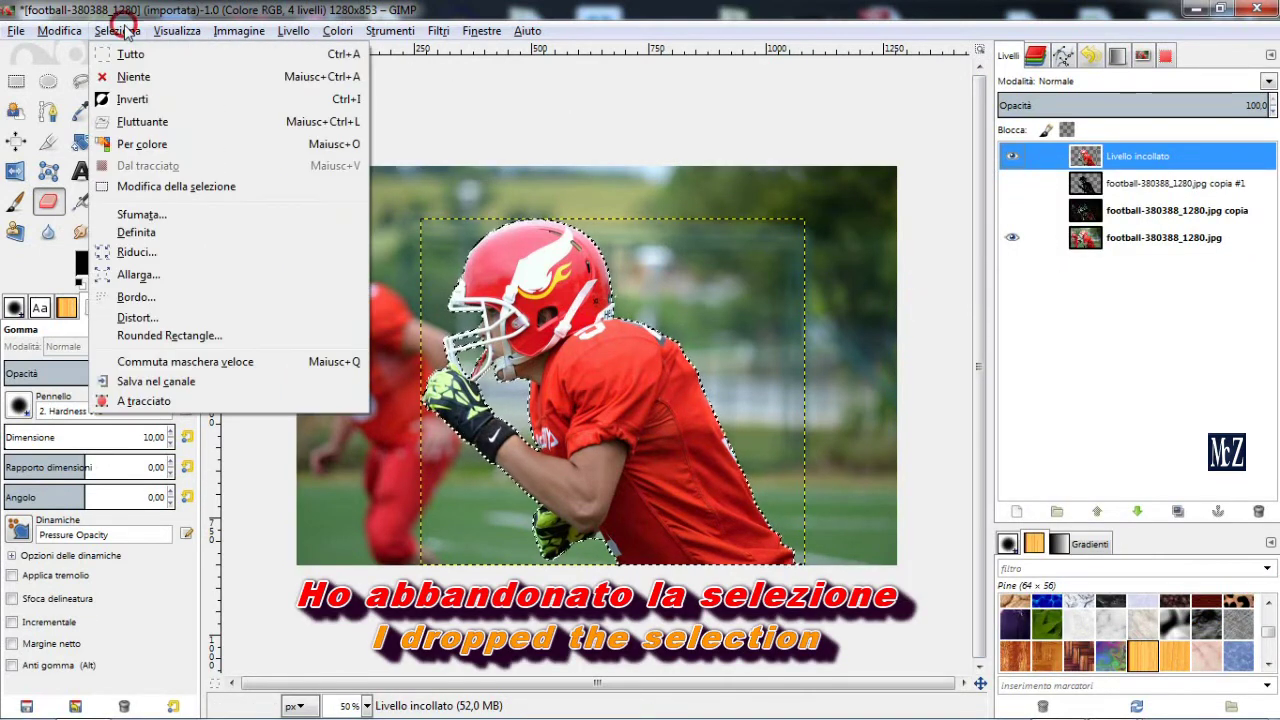
- Clear the player selection and duplicate the Livello incollato layer
left_click(169, 77)
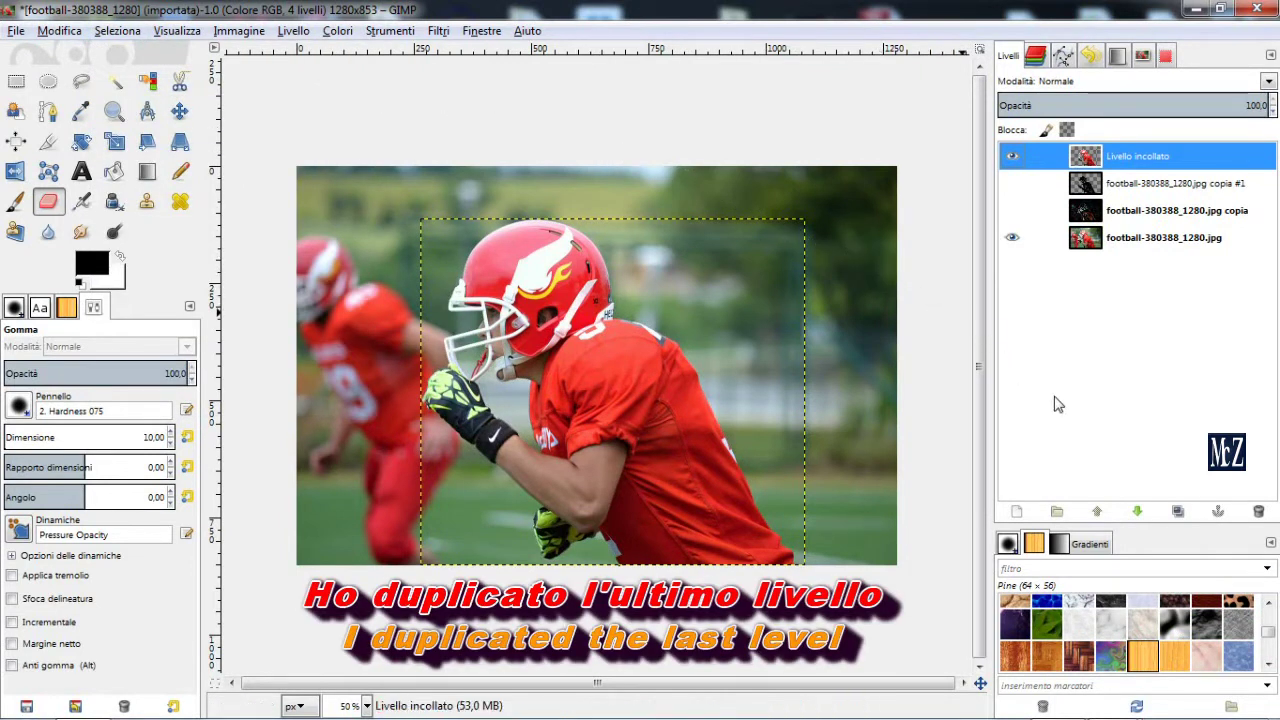
left_click(1178, 511)
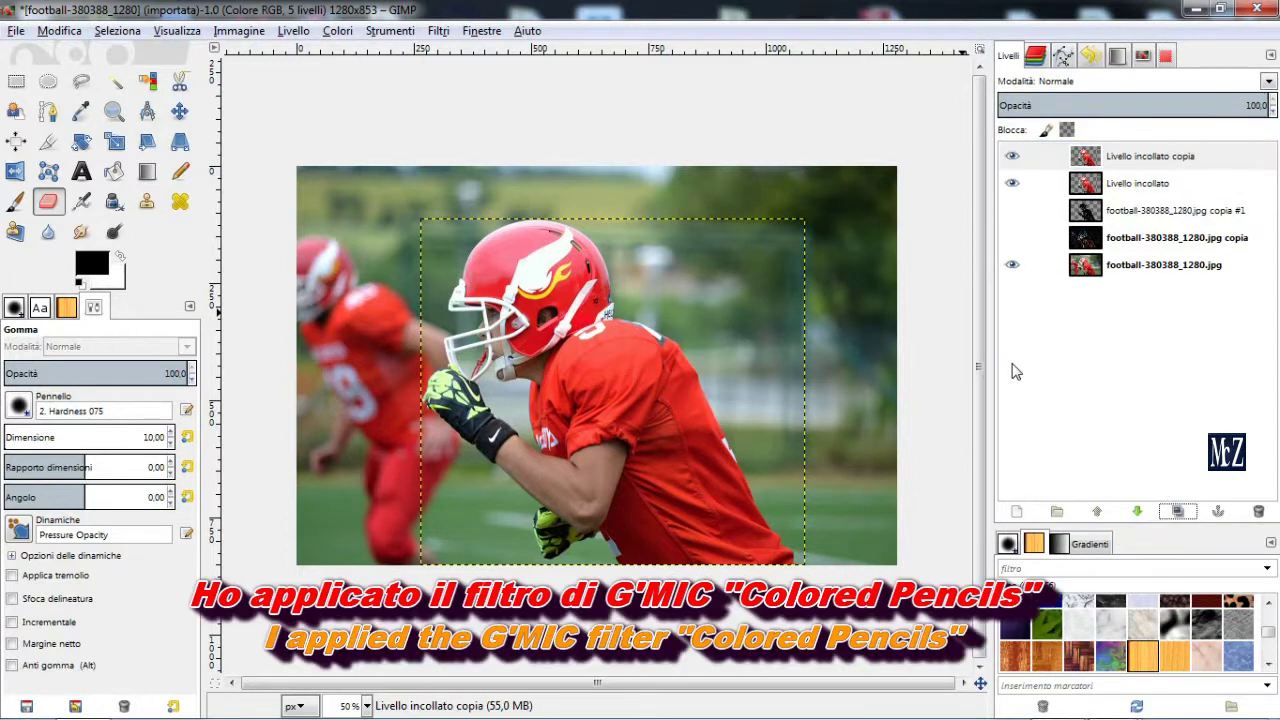
- Apply G'MIC Artistic > Colored pencils to the duplicated Livello incollato copia layer
left_click(443, 33)
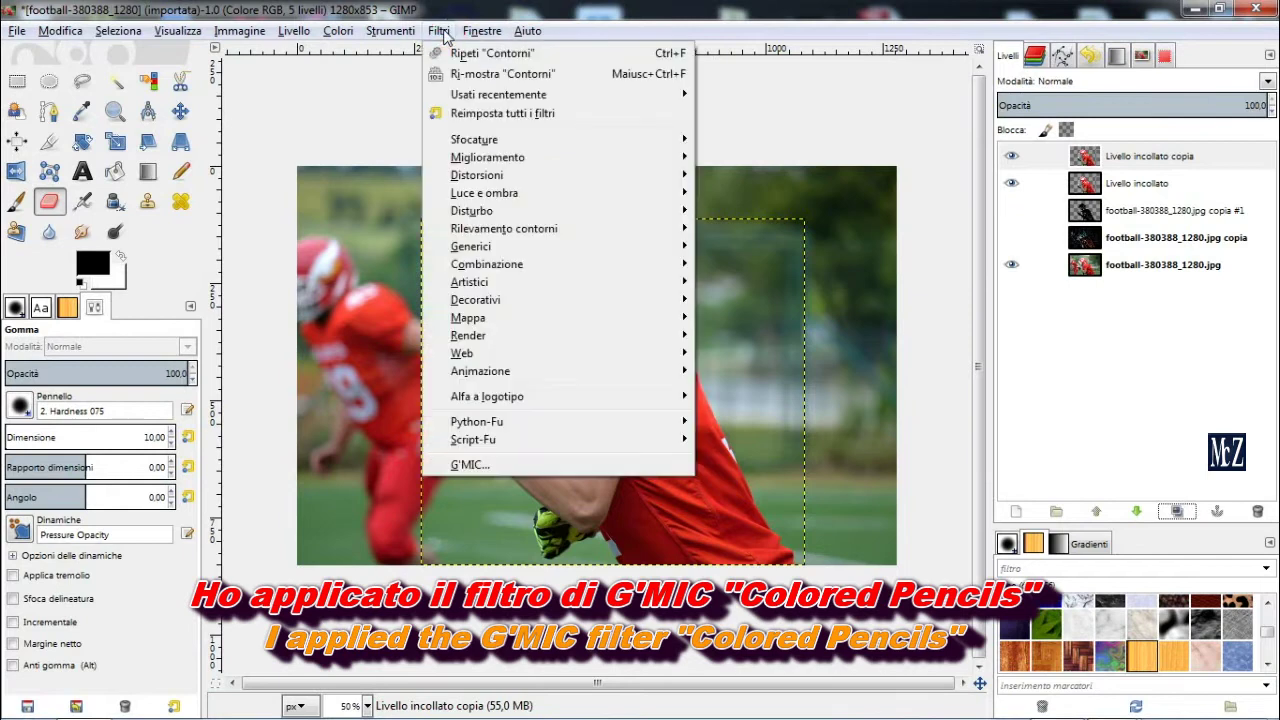
left_click(502, 463)
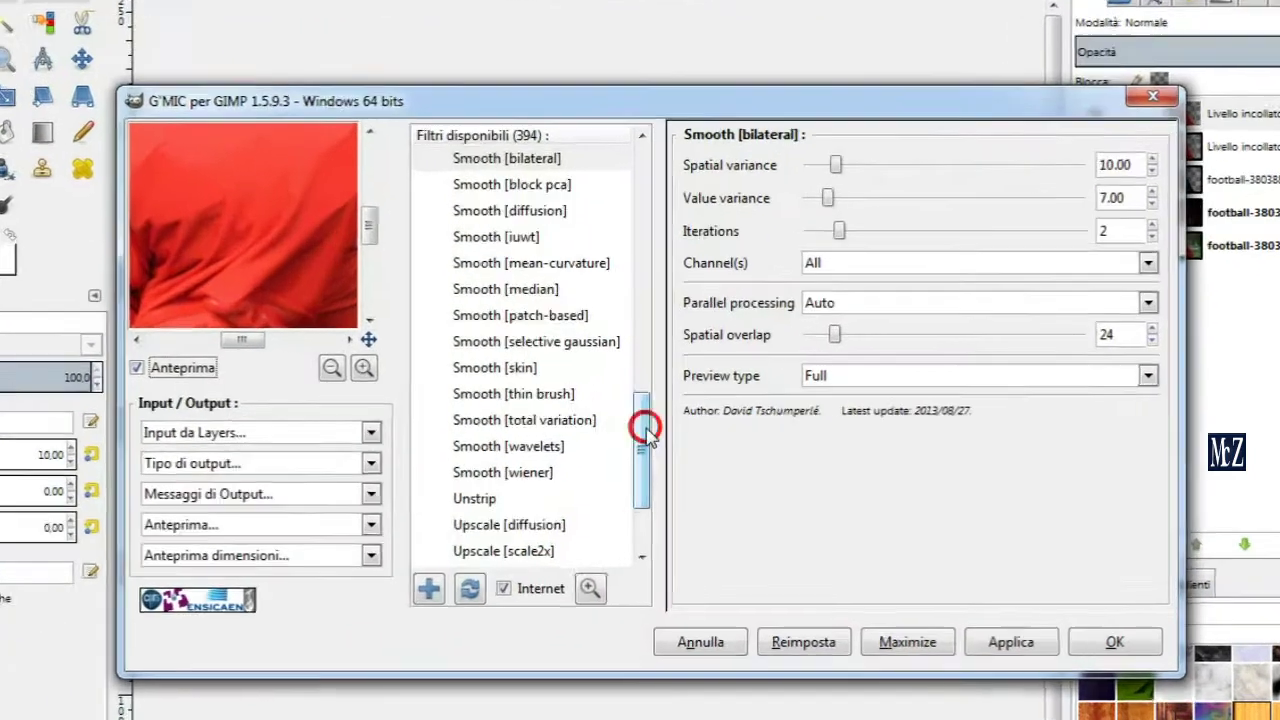
left_click_drag(643, 429, 647, 167)
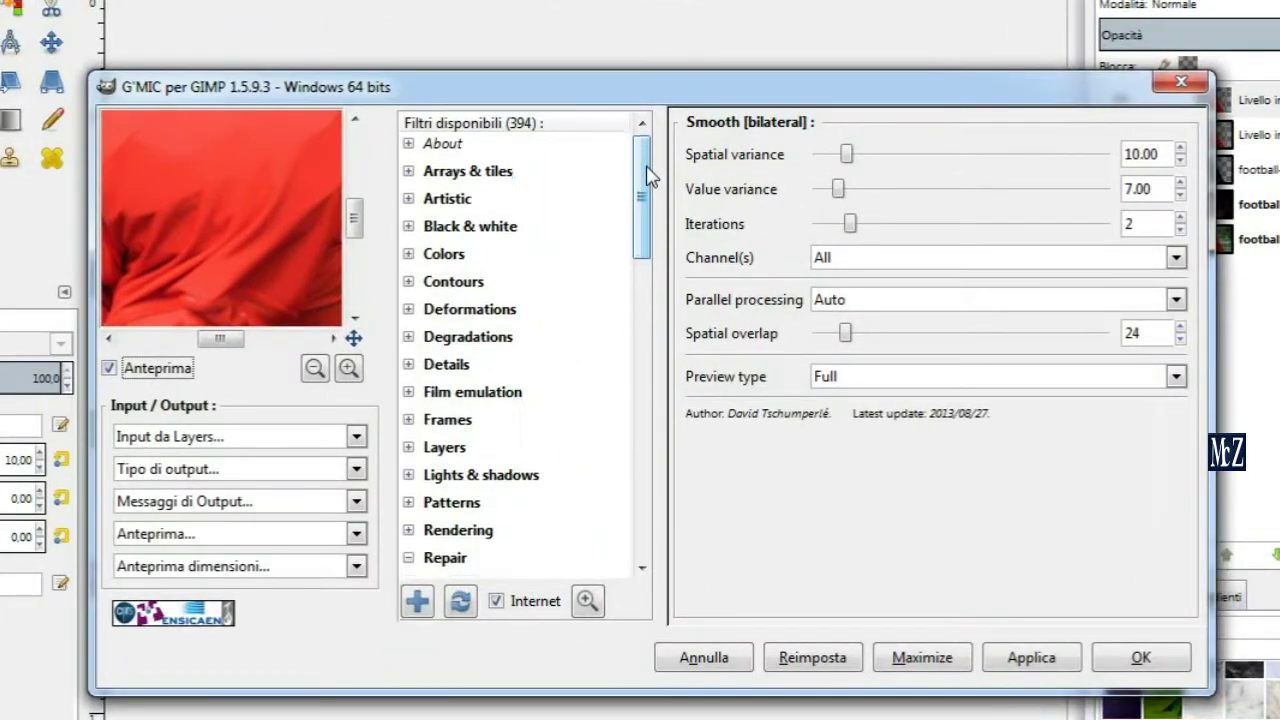
left_click(410, 203)
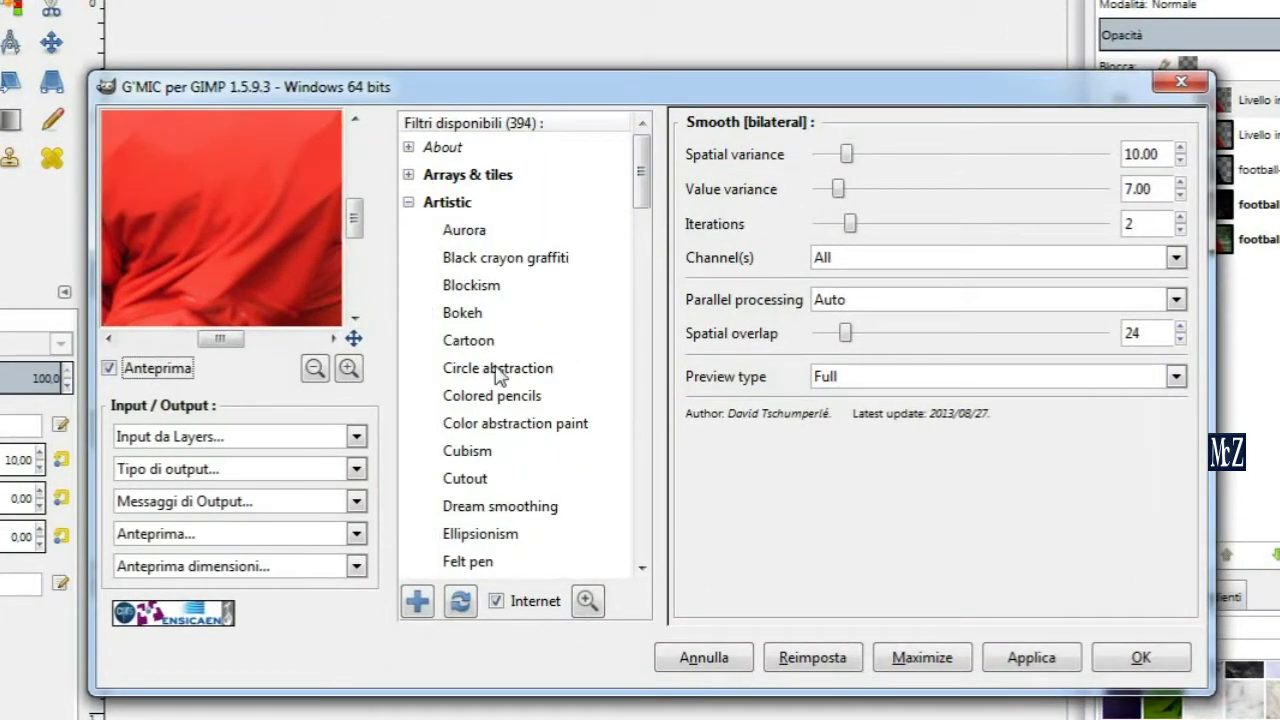
left_click(513, 398)
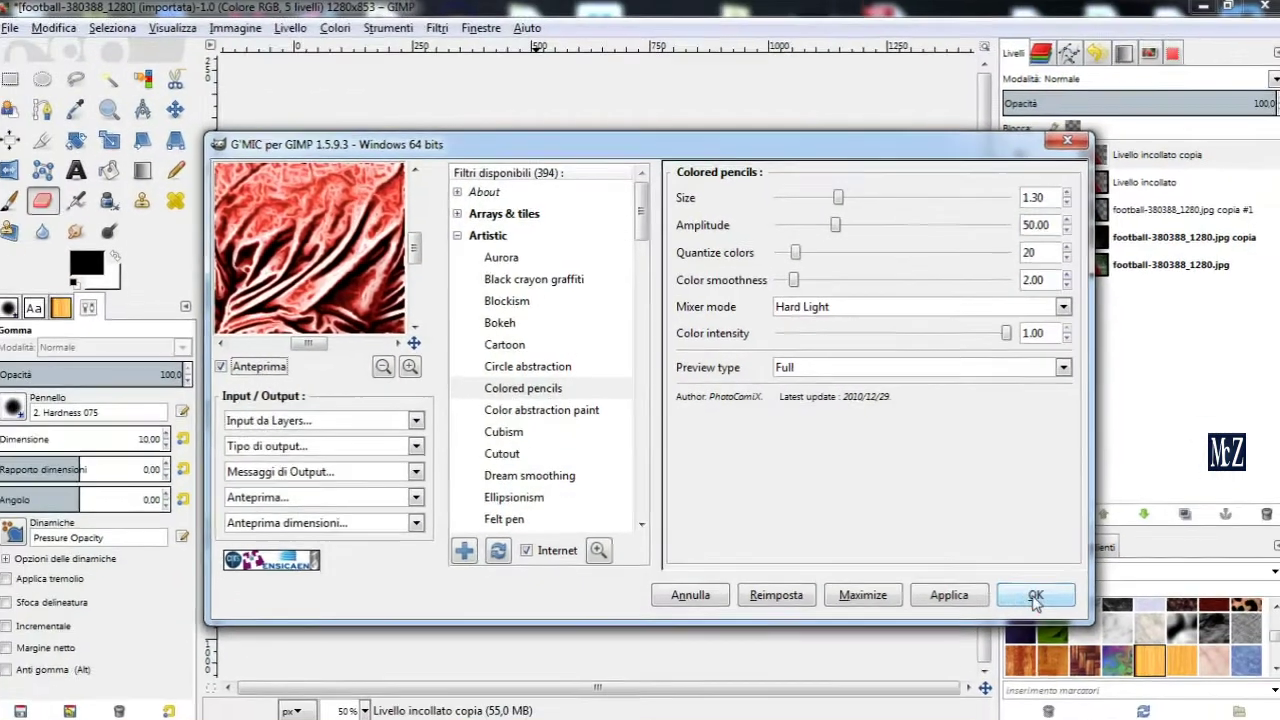
left_click(1141, 657)
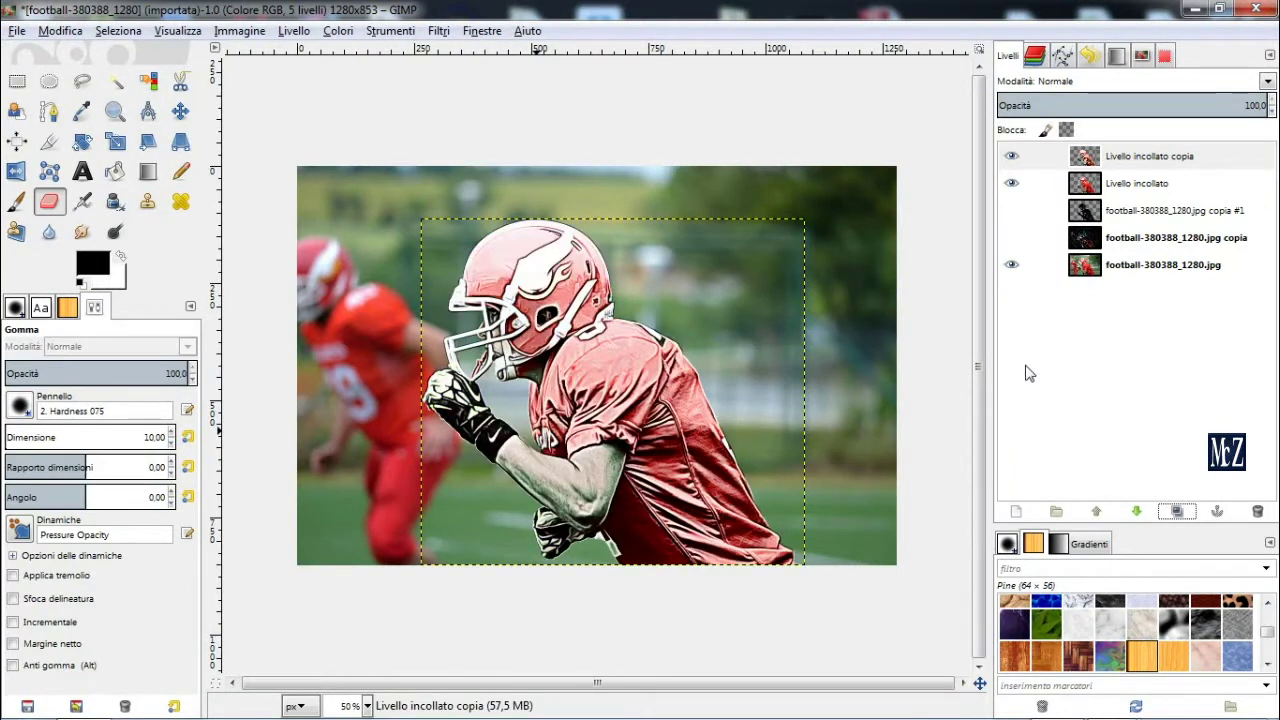
- Hide the pencil-sketch copy and bring up Alien Map on the Livello incollato layer
left_click(1011, 156)
left_click(1131, 186)
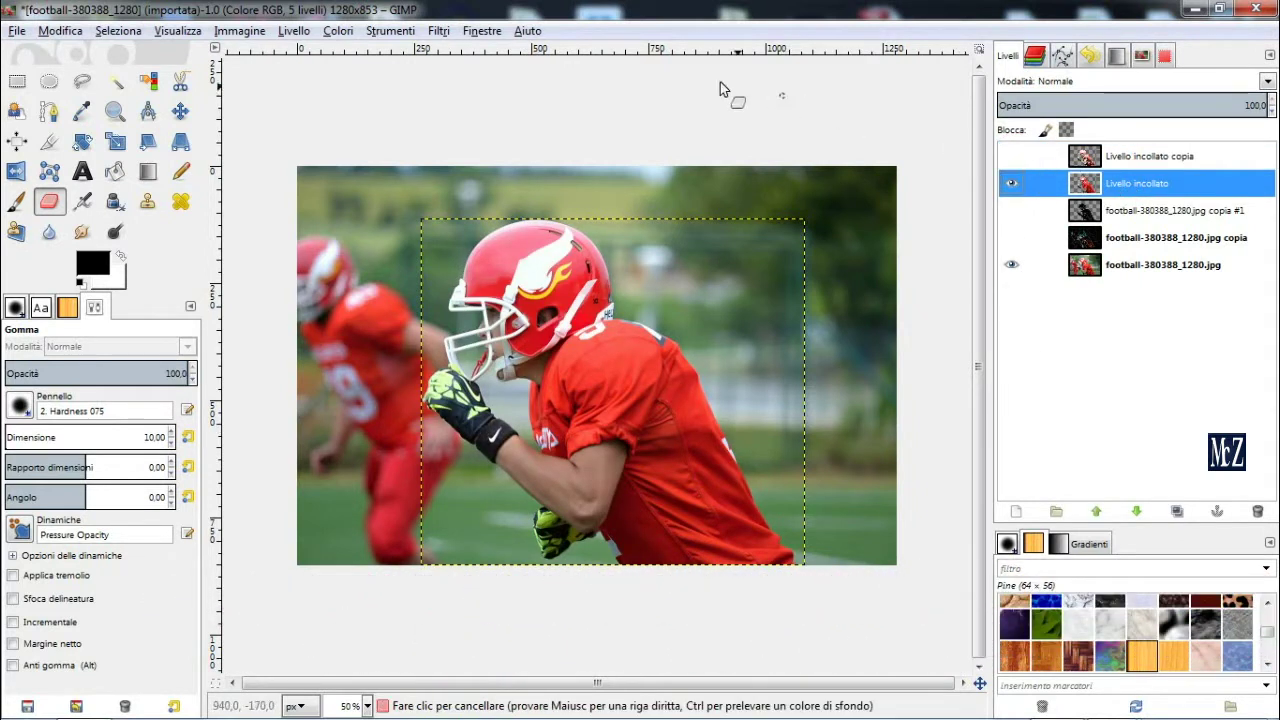
left_click(338, 30)
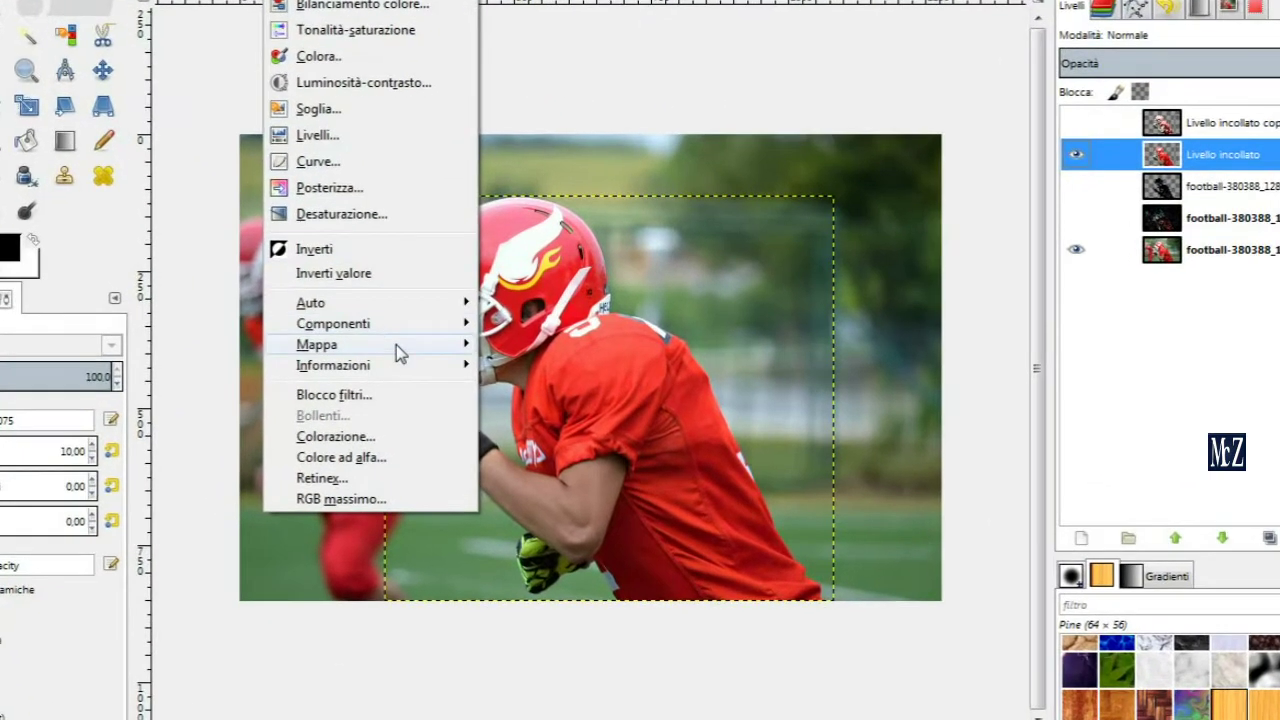
mouse_move(317, 344)
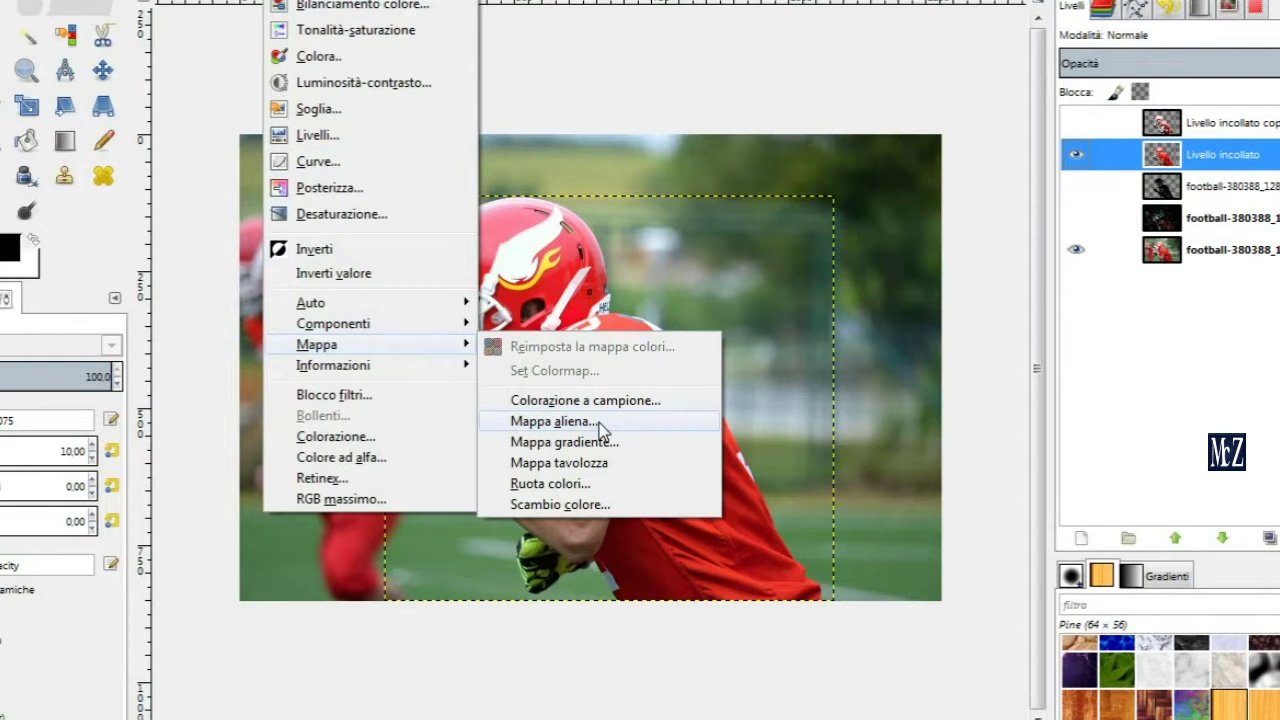
left_click(600, 424)
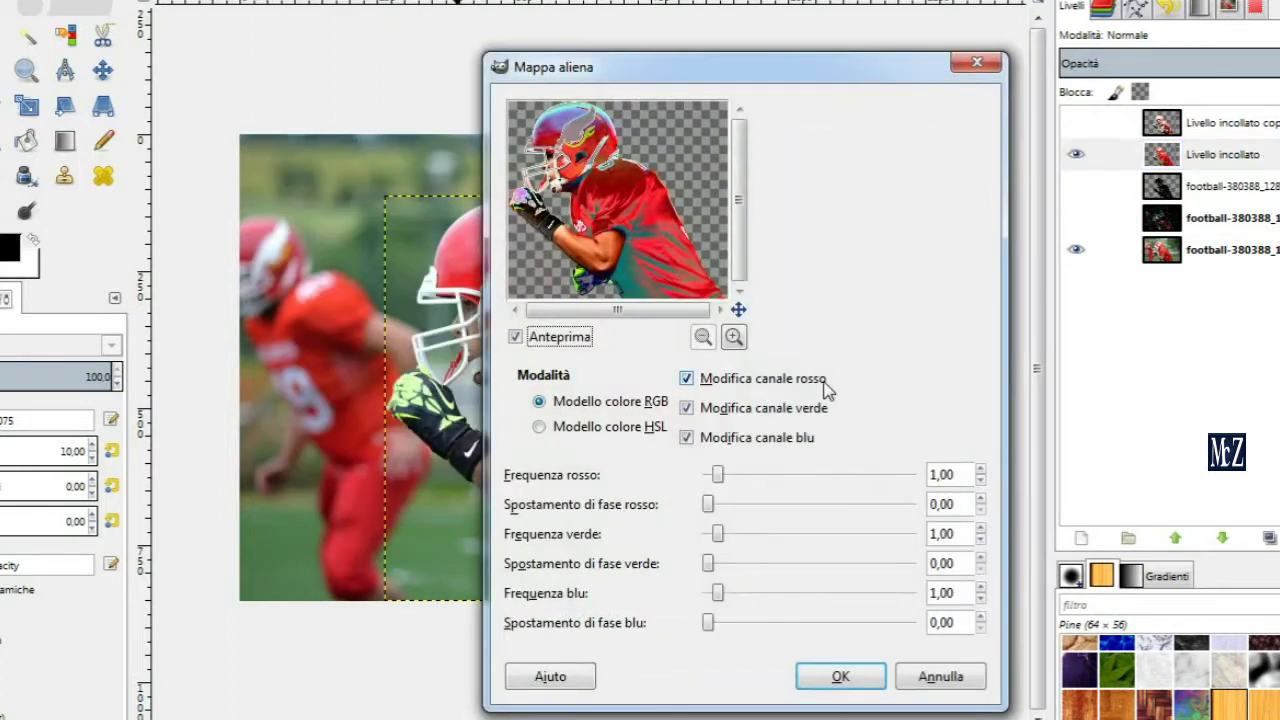
- Apply Alien Map with red and green frequency 0,60 and blue 1,10, then hide the layer
left_click(981, 484)
left_click(981, 484)
left_click(981, 484)
left_click(981, 484)
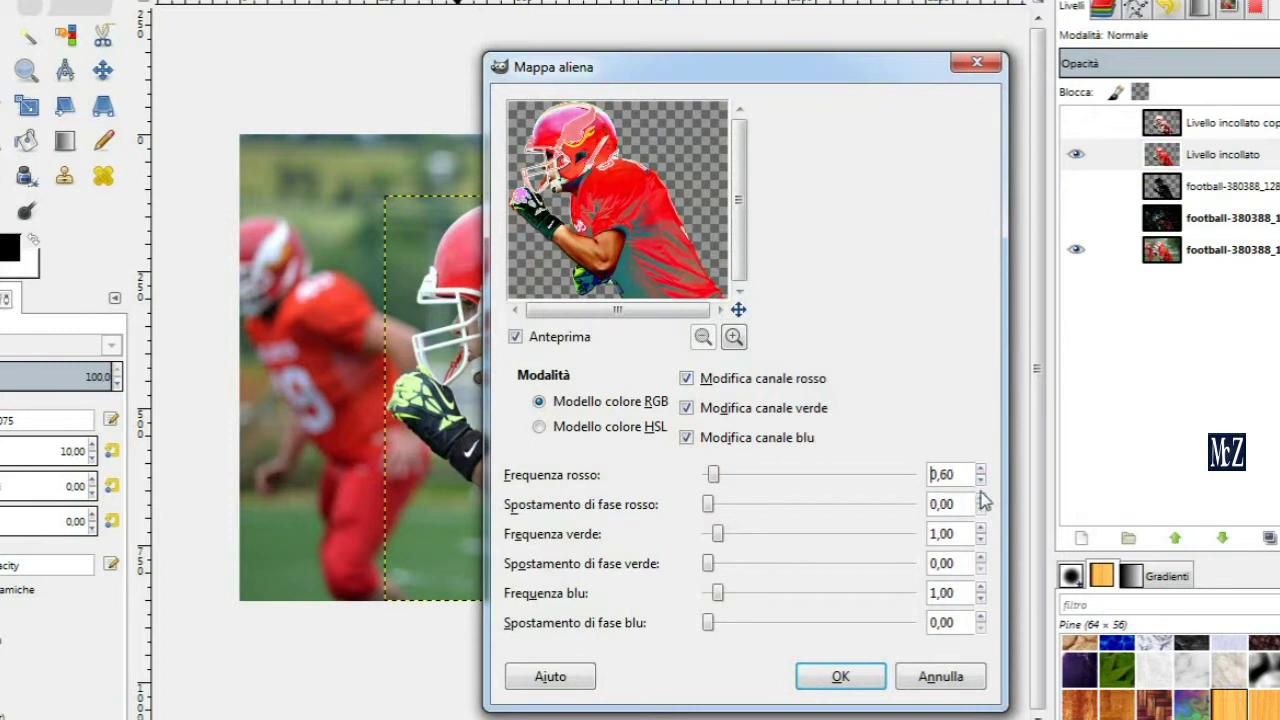
left_click(981, 542)
left_click(981, 542)
left_click(981, 542)
left_click(981, 542)
left_click(981, 588)
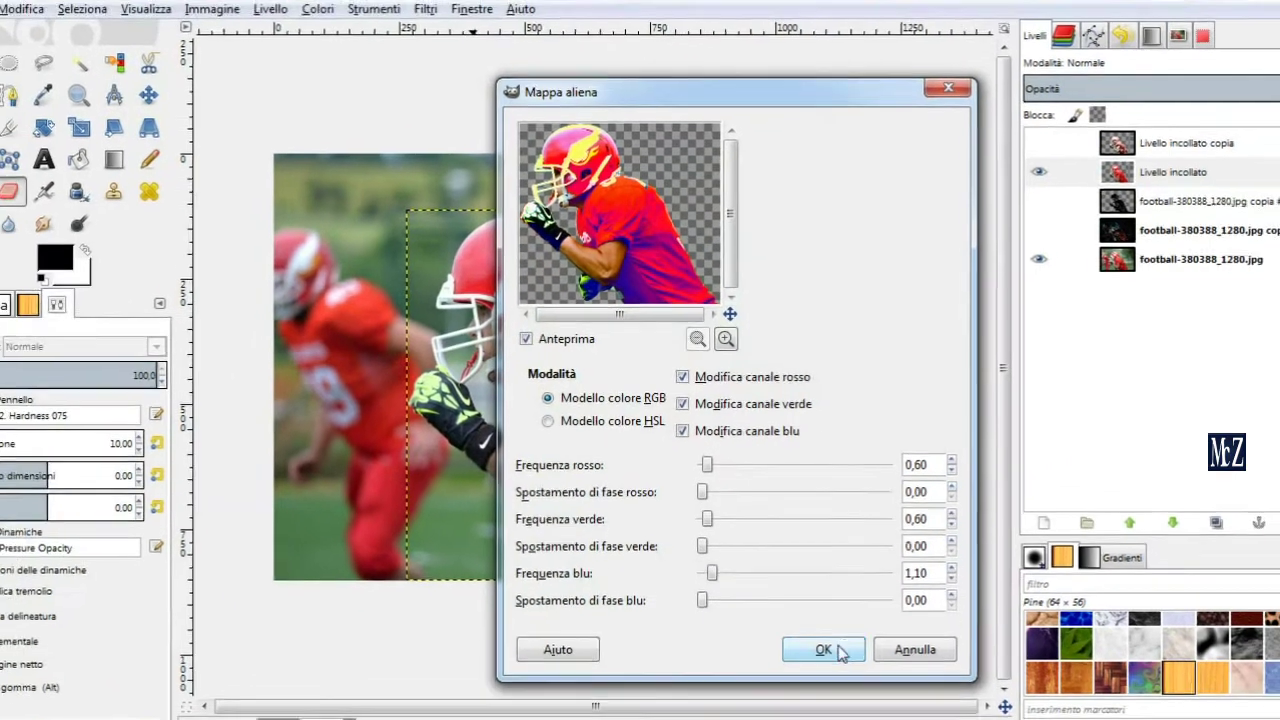
left_click(840, 676)
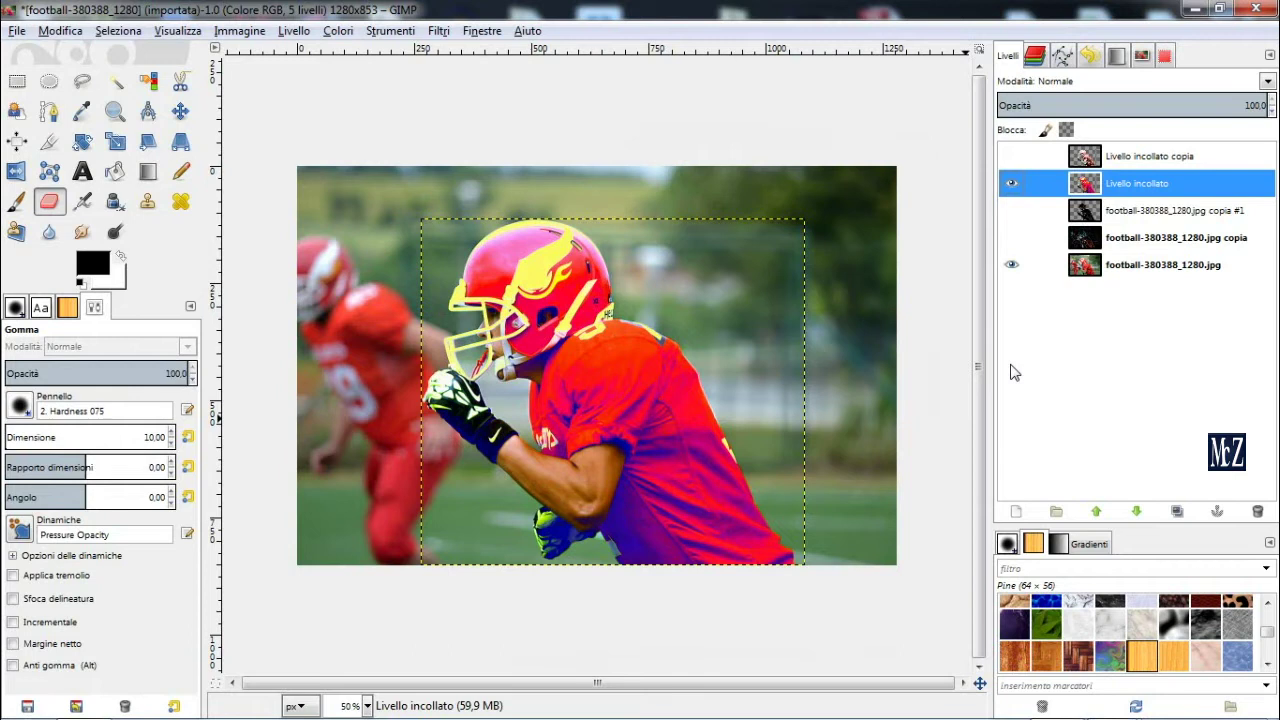
left_click(1011, 183)
- Duplicate the neon-edge copia layer, set copia #2 to Schermo mode and hide it
left_click(1012, 238)
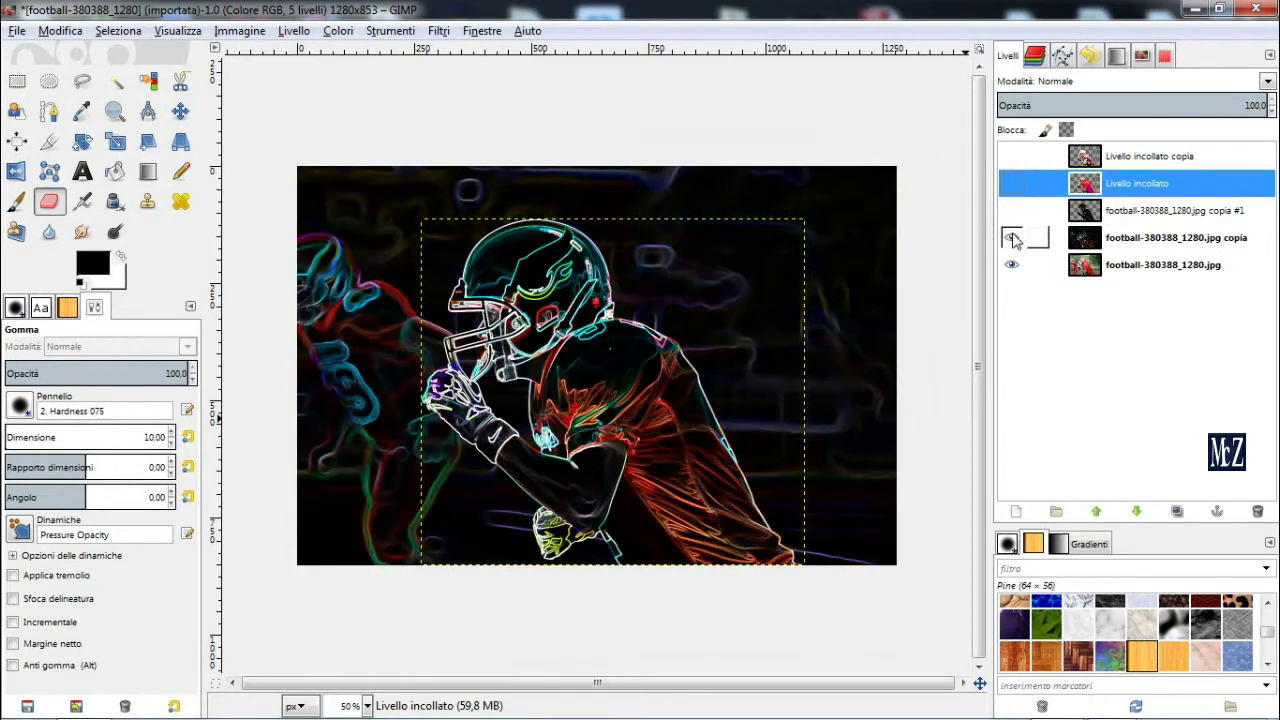
left_click(1128, 240)
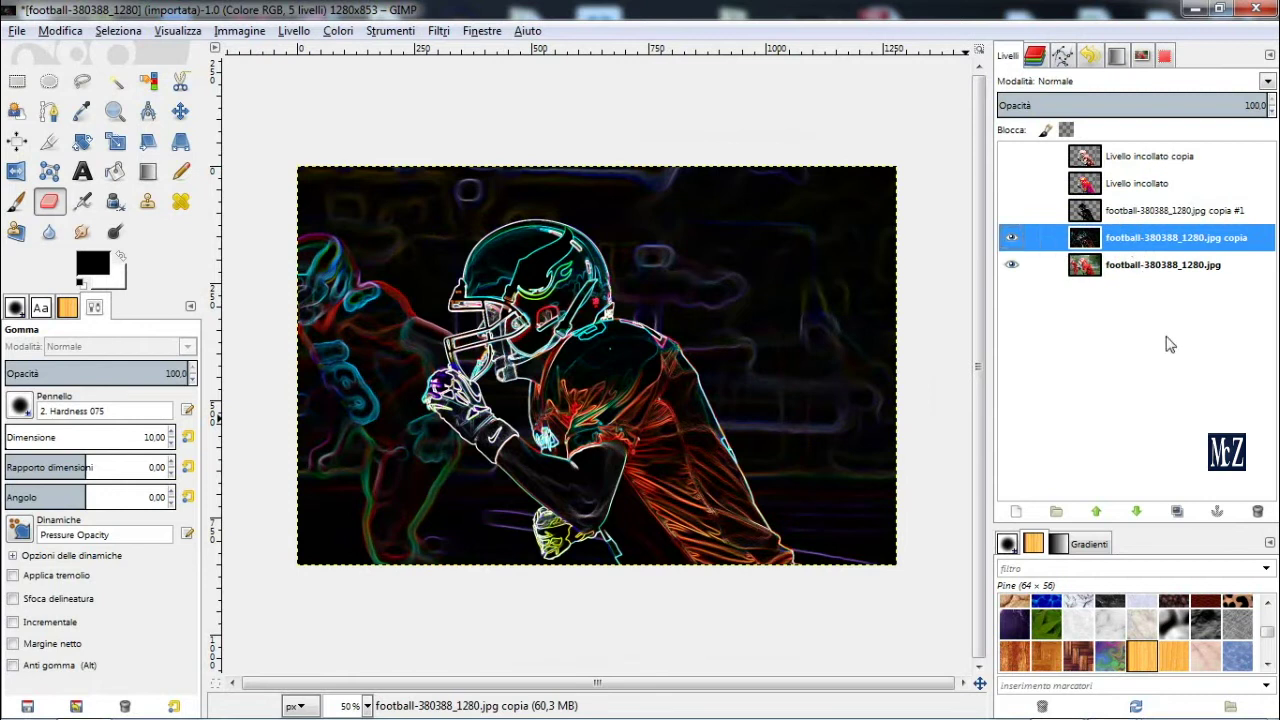
left_click(1180, 511)
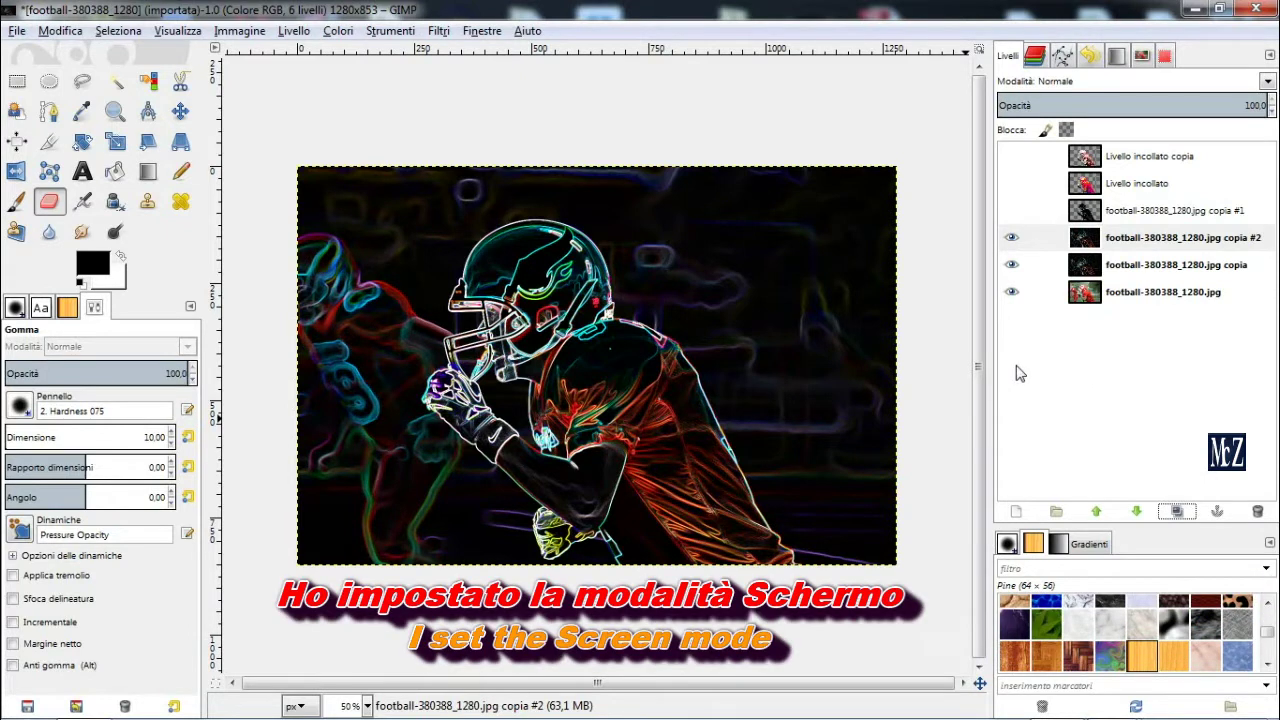
left_click(1268, 81)
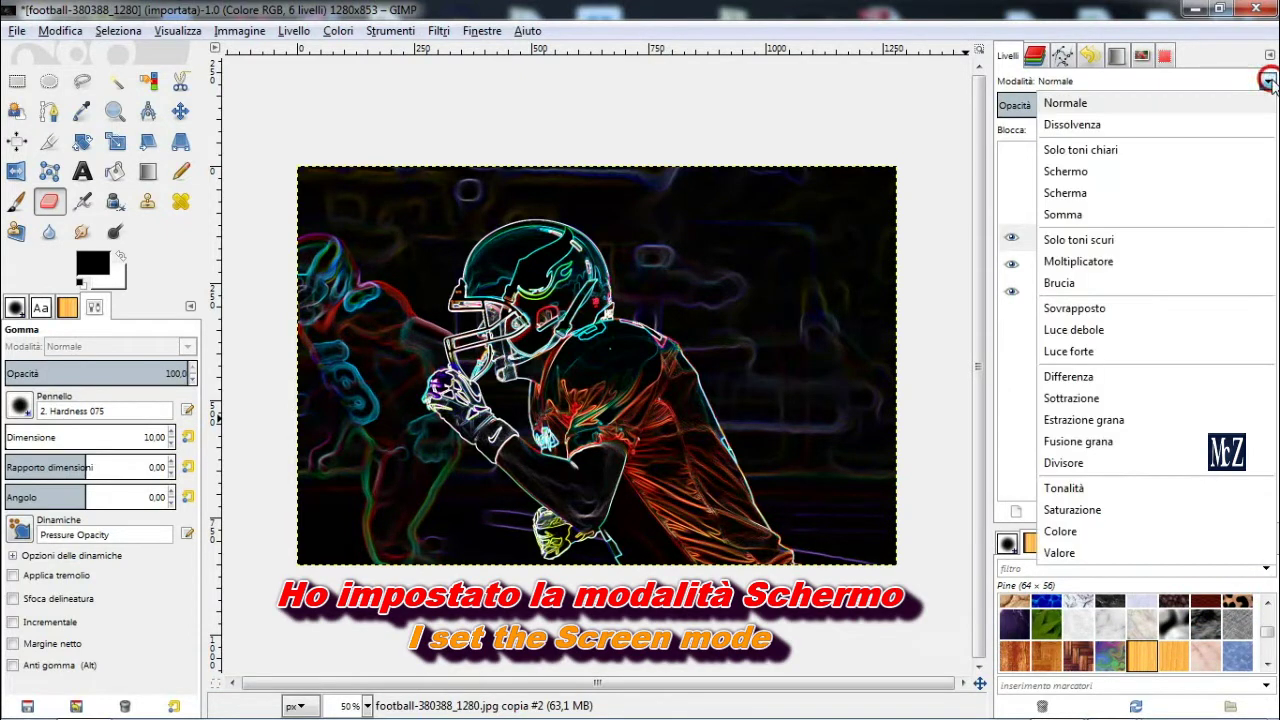
left_click(1108, 172)
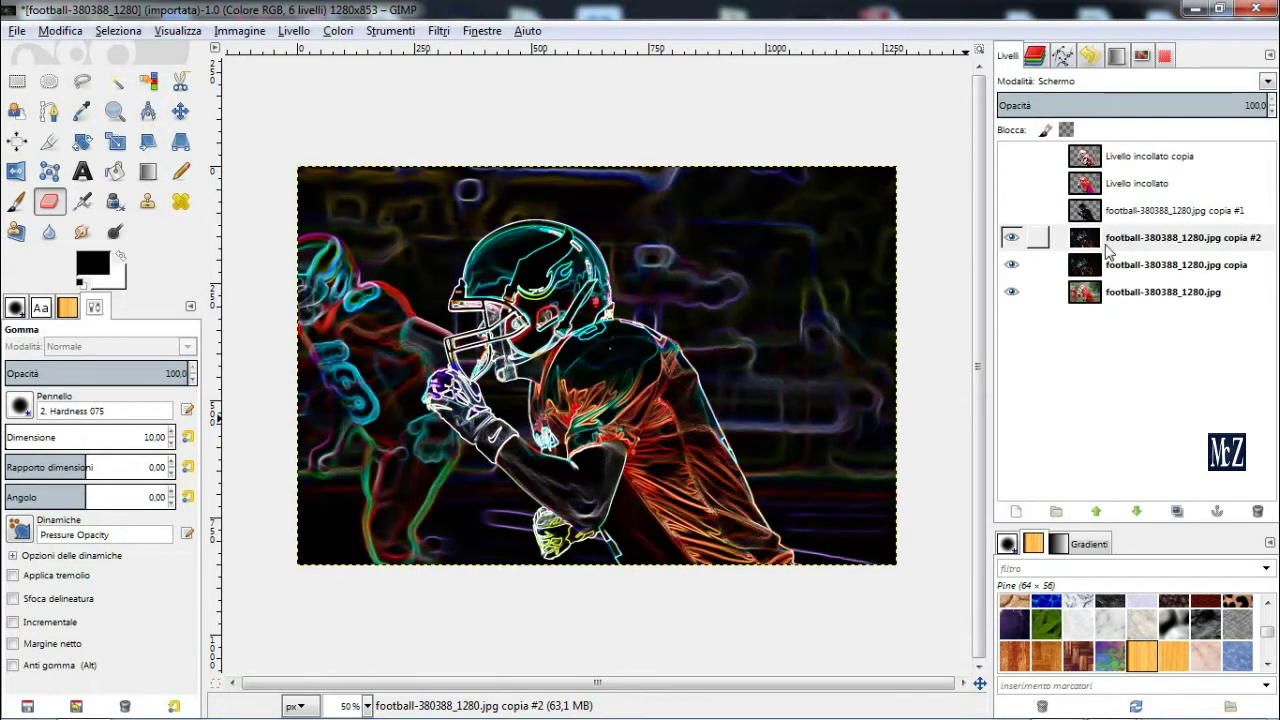
left_click(1011, 237)
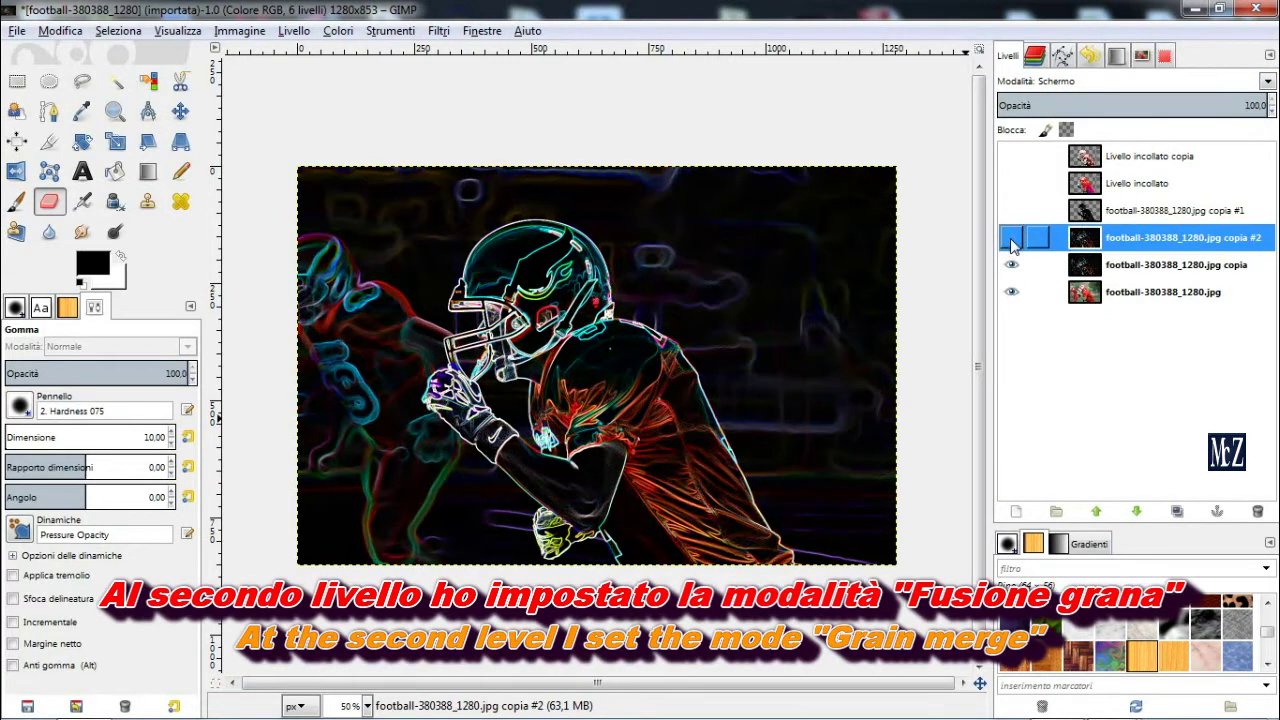
- Set the copia layer to Fusione grana and hide it; show and select the pencil-sketch layer
left_click(1150, 264)
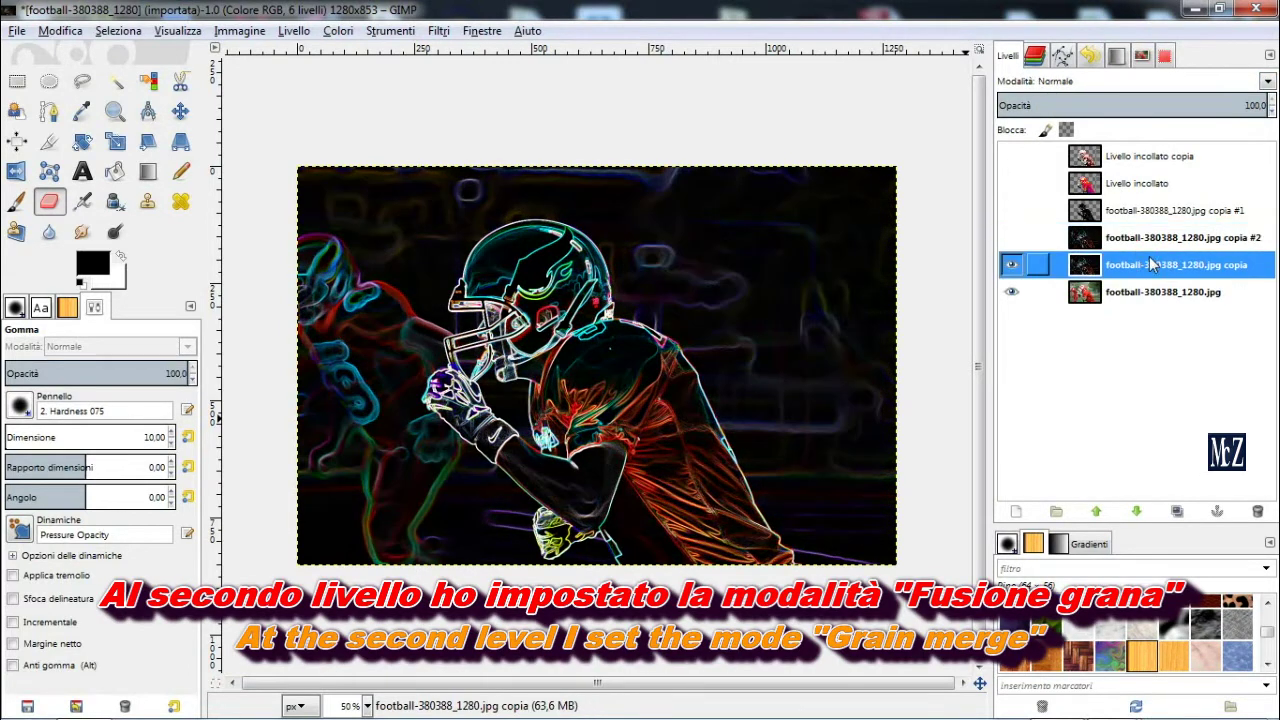
left_click(1267, 81)
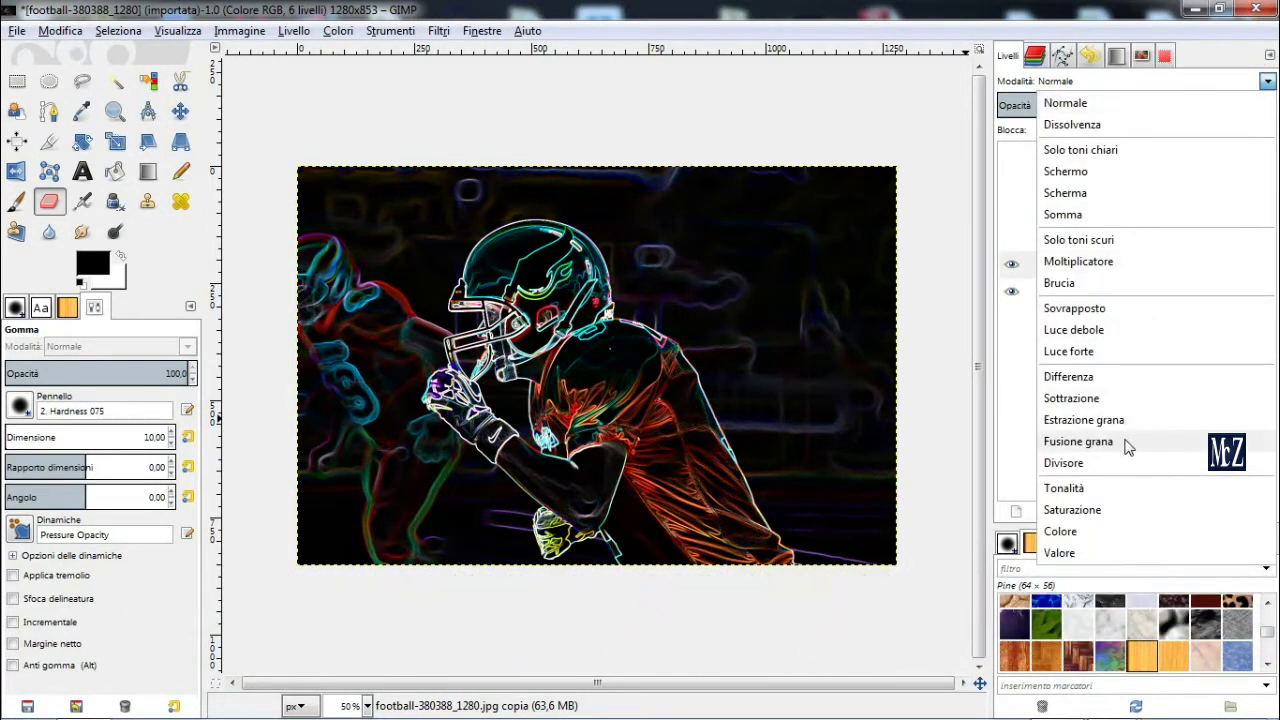
left_click(1124, 442)
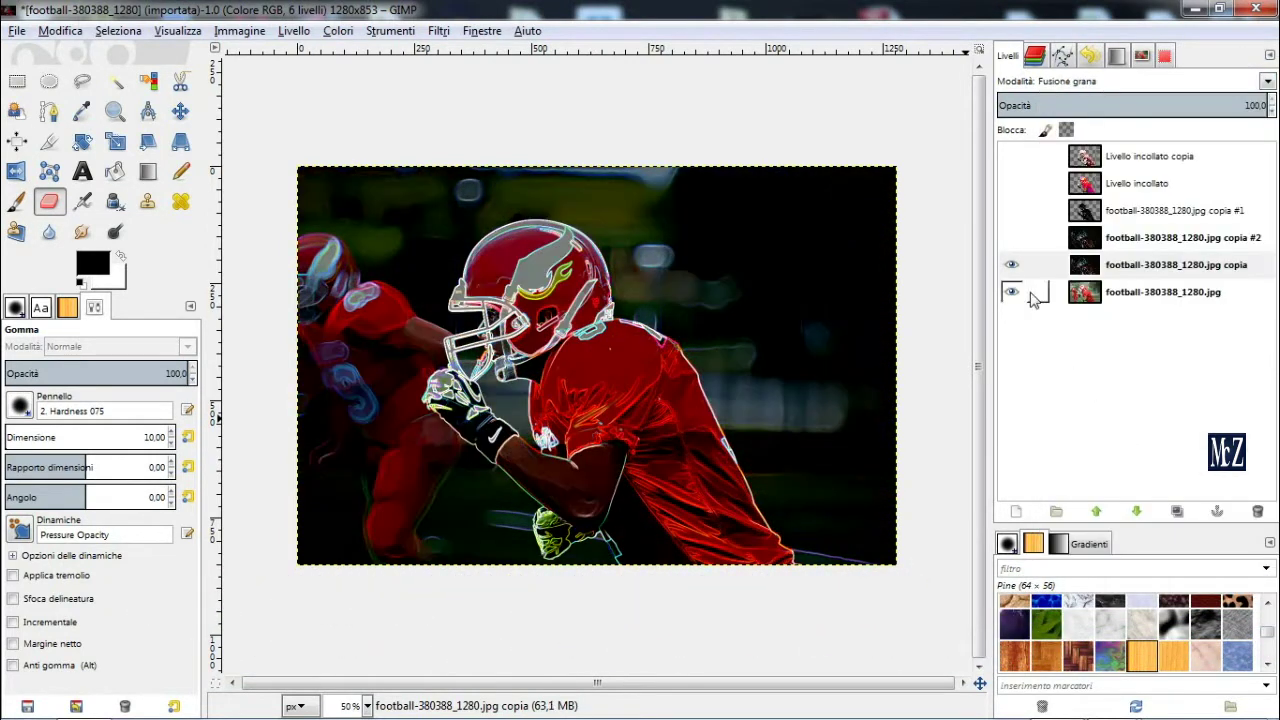
left_click(1011, 264)
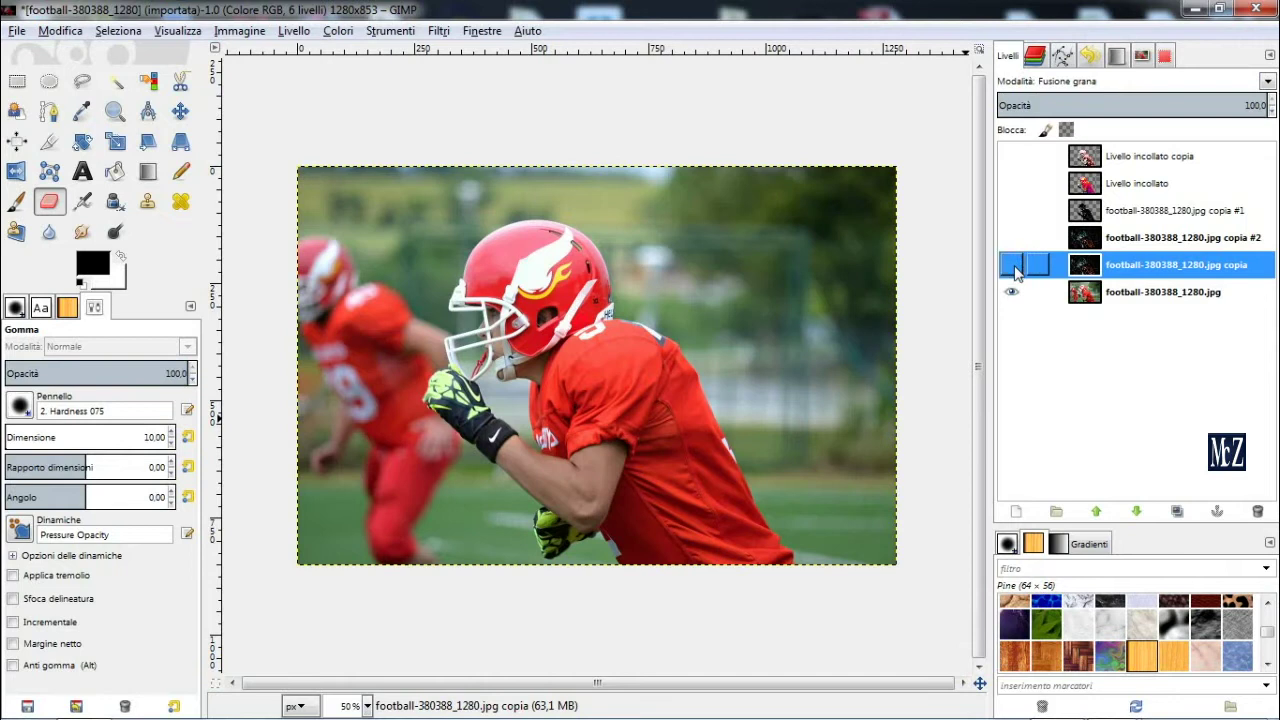
left_click(1011, 158)
left_click(1121, 158)
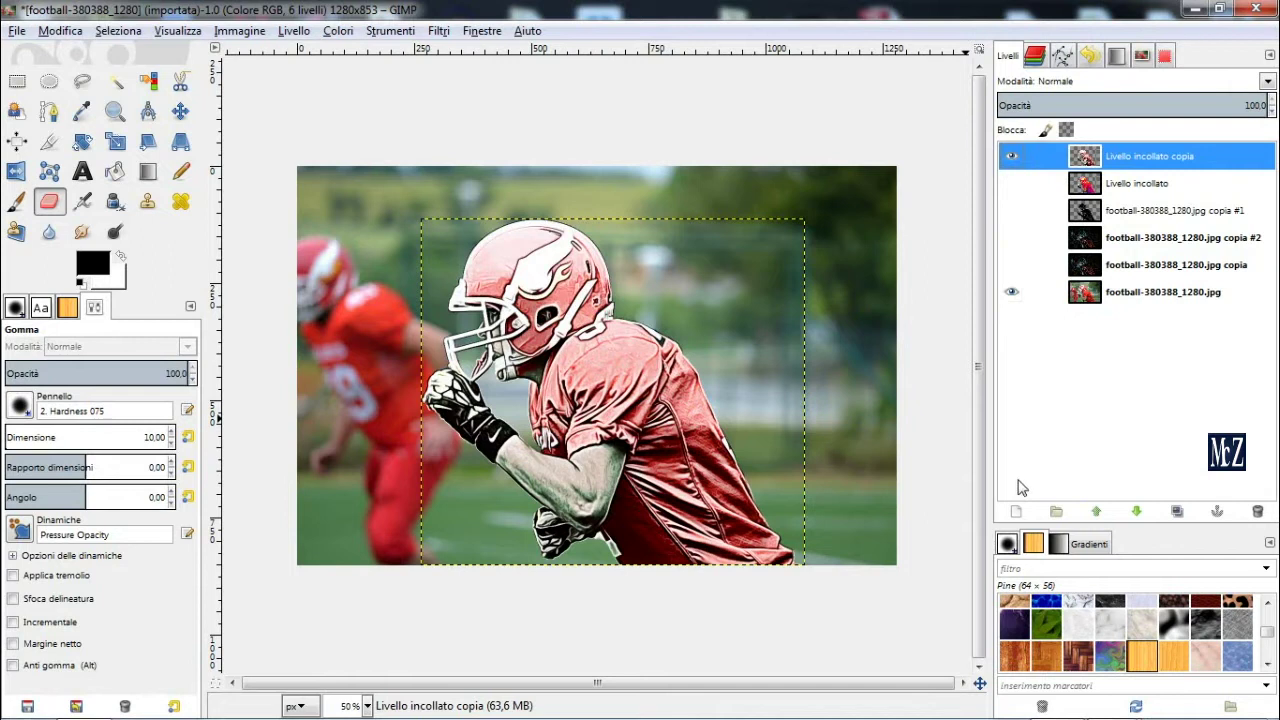
- Add a transparent top layer 'Livello' and render Line Nova rays with 200 lines on it
left_click(1016, 512)
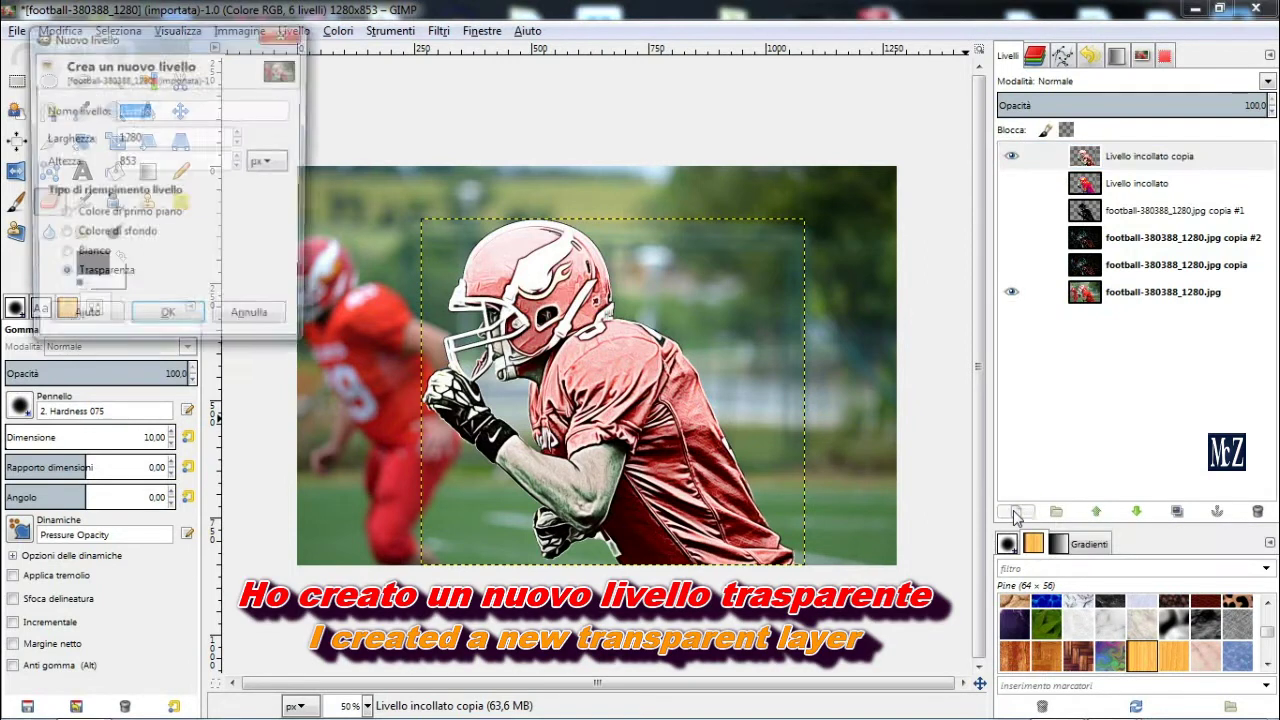
left_click(168, 321)
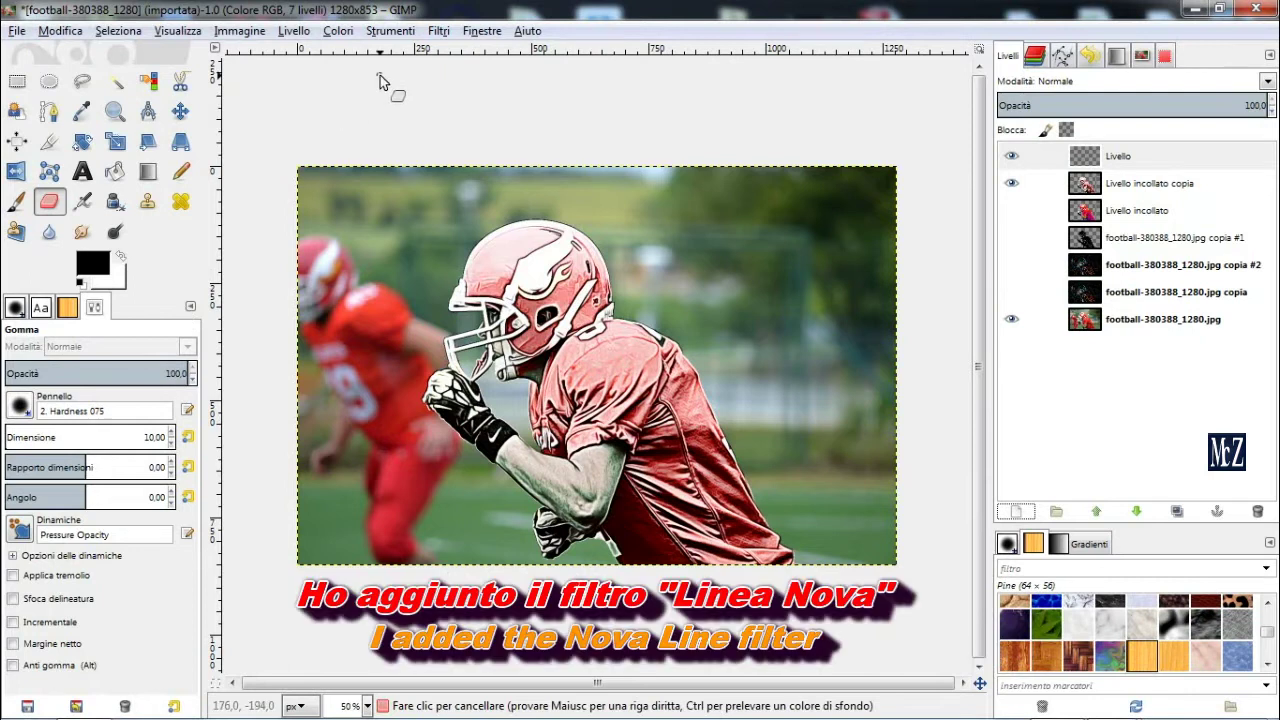
left_click(440, 32)
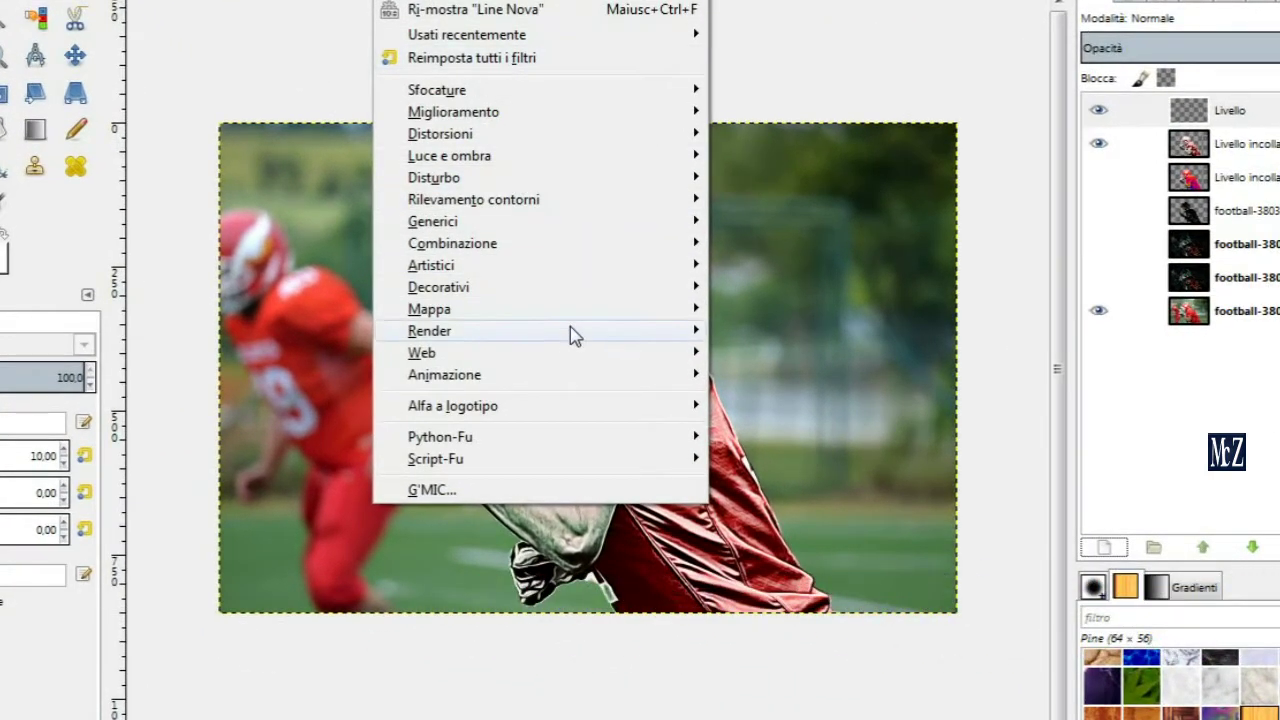
mouse_move(430, 331)
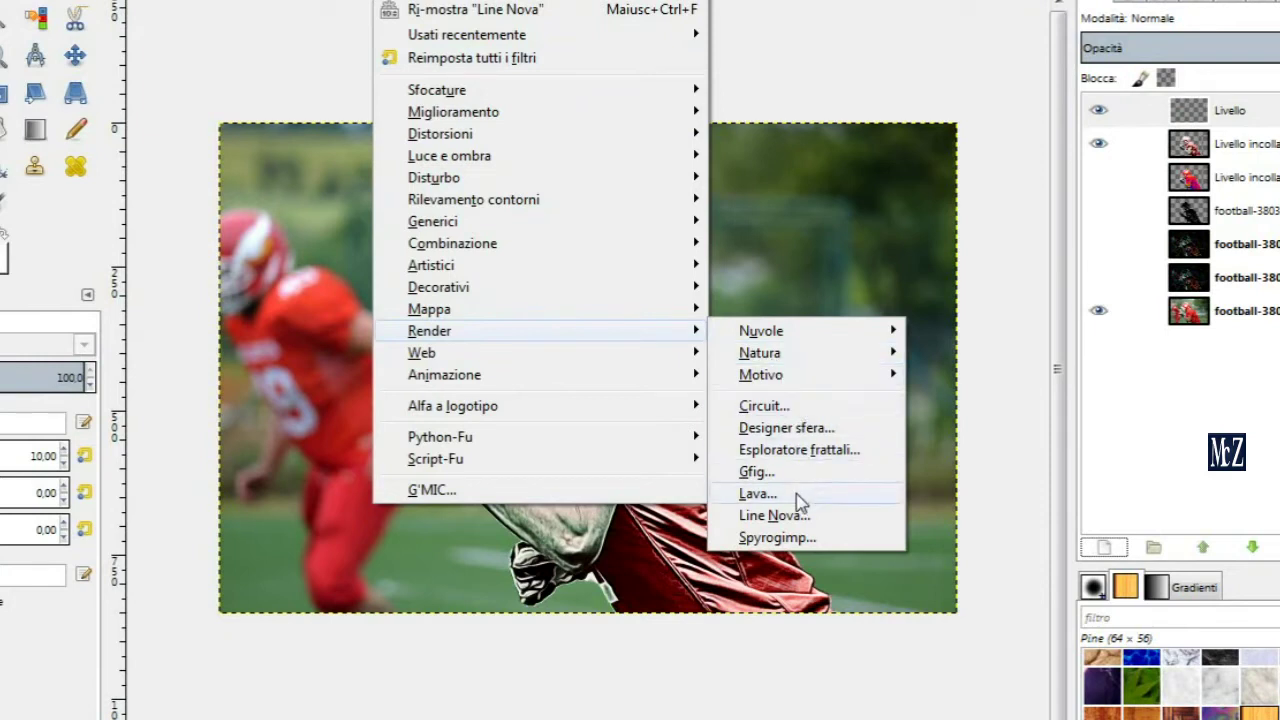
left_click(827, 520)
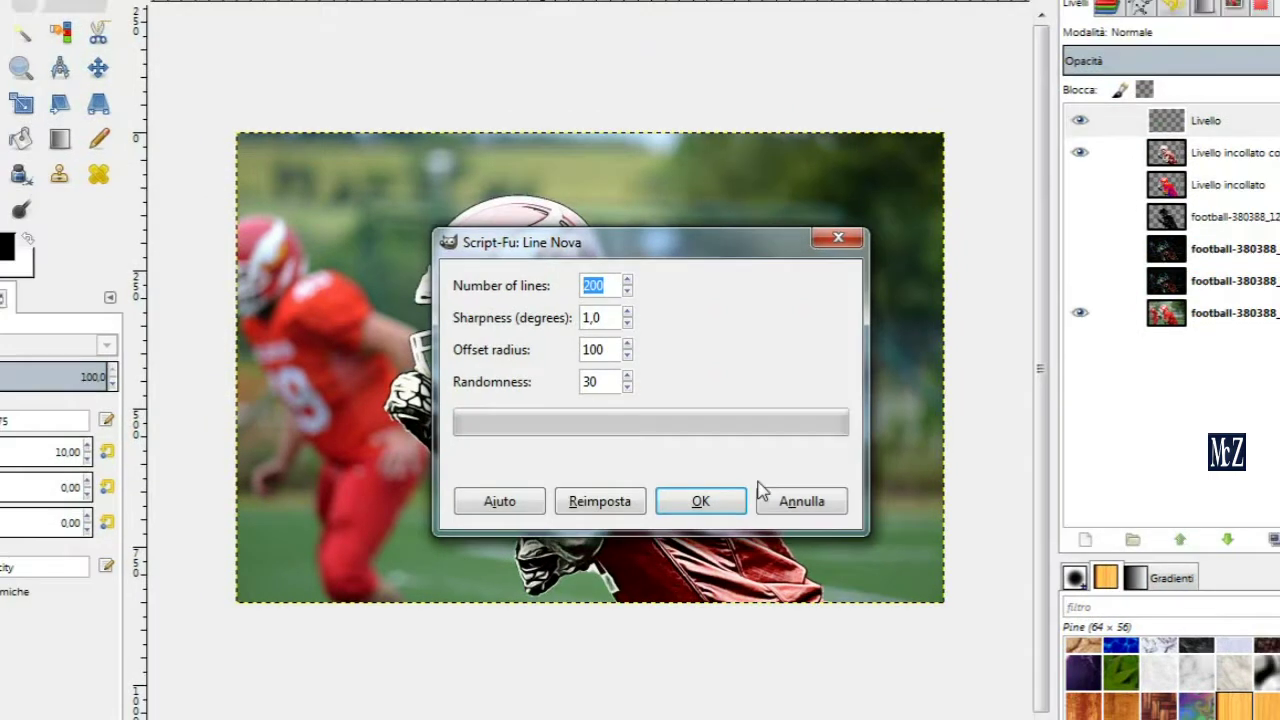
left_click(703, 507)
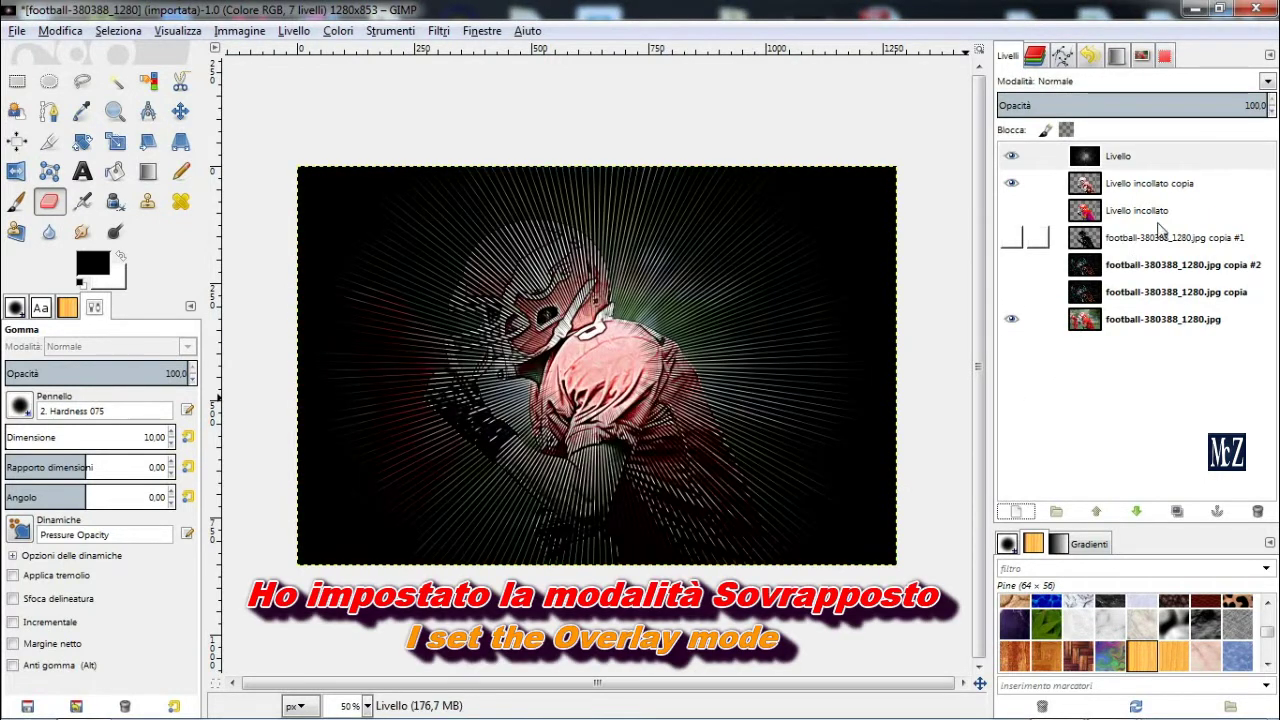
- Set the rays layer to Sovrapposto mode and Livello incollato copia to Luce forte
left_click(1265, 81)
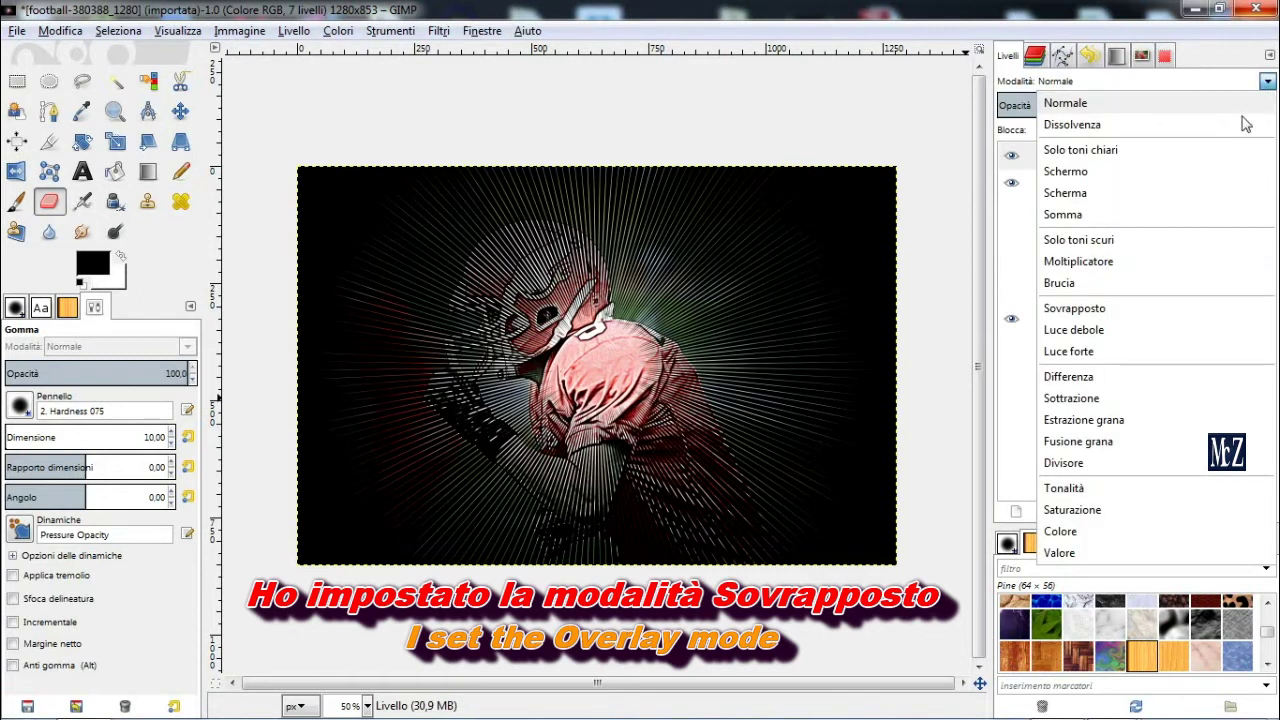
left_click(1140, 309)
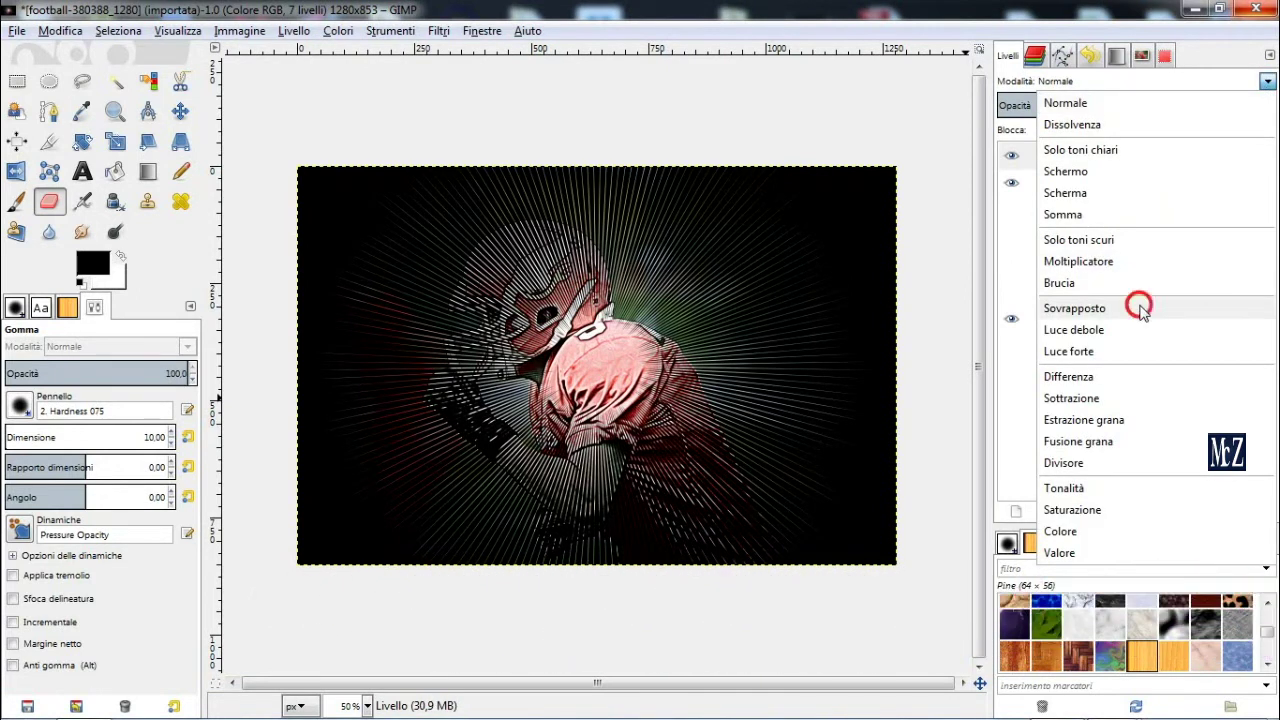
left_click(1215, 182)
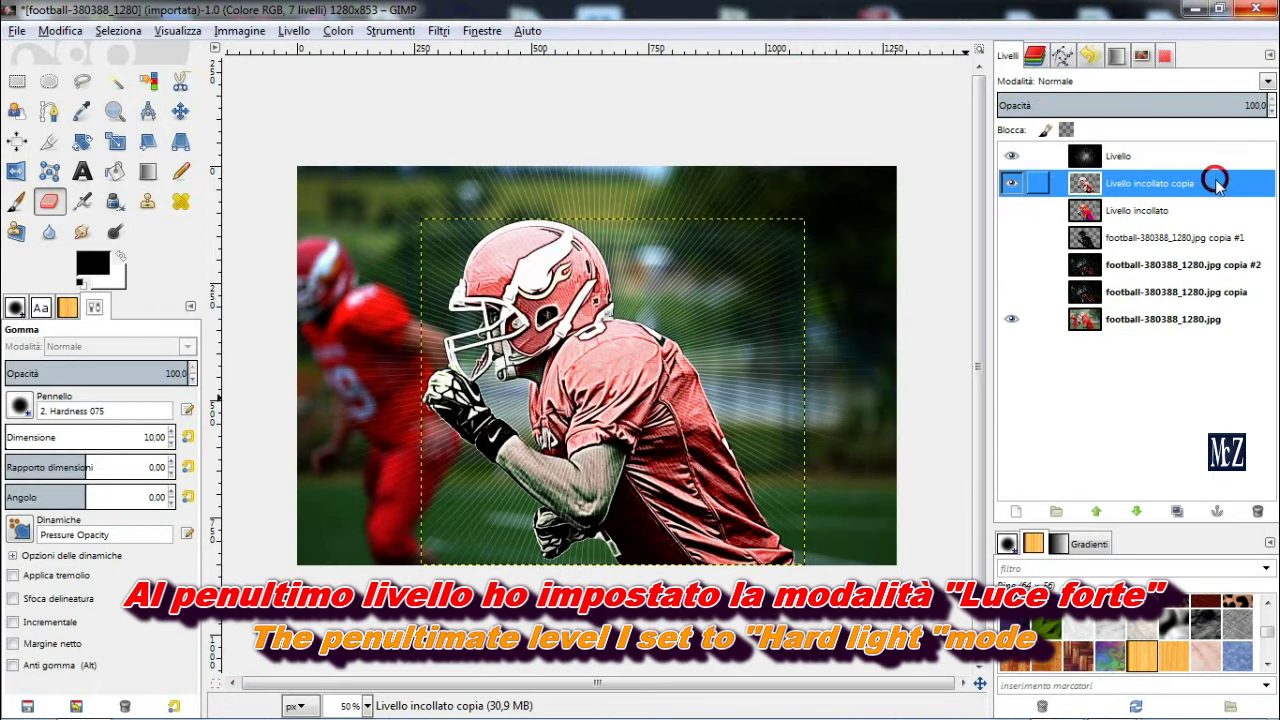
left_click(1267, 81)
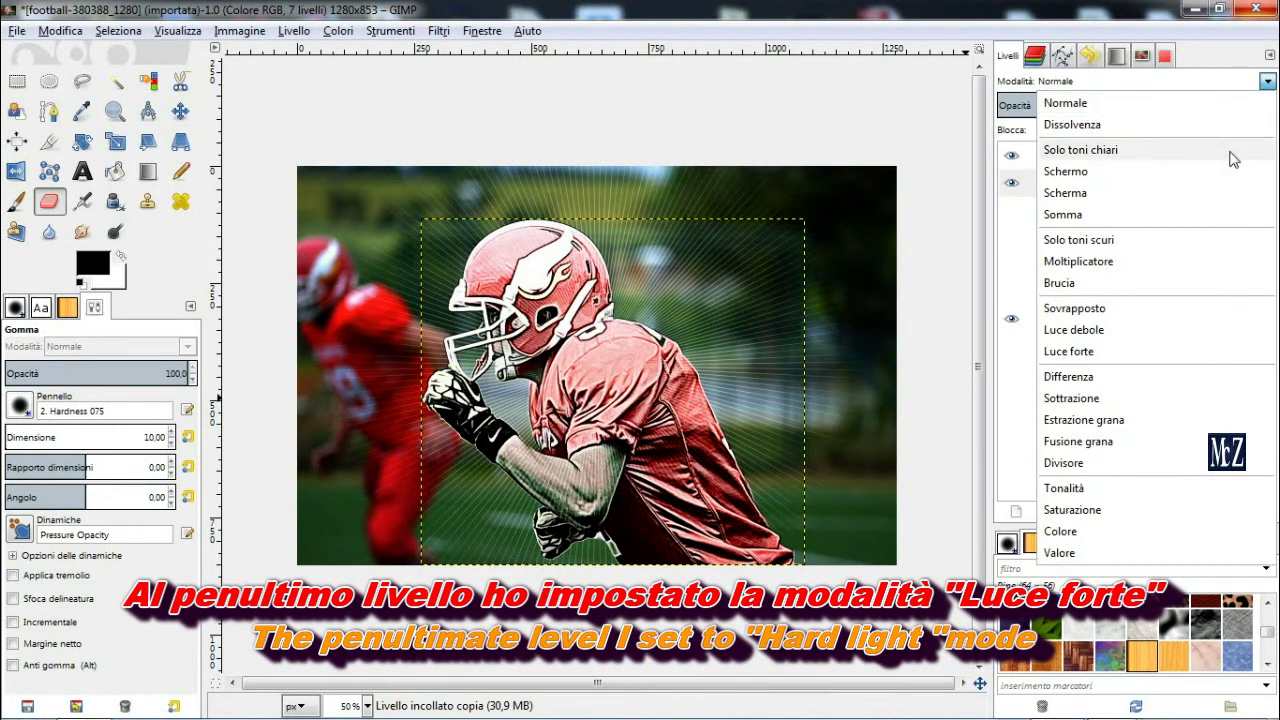
left_click(1122, 351)
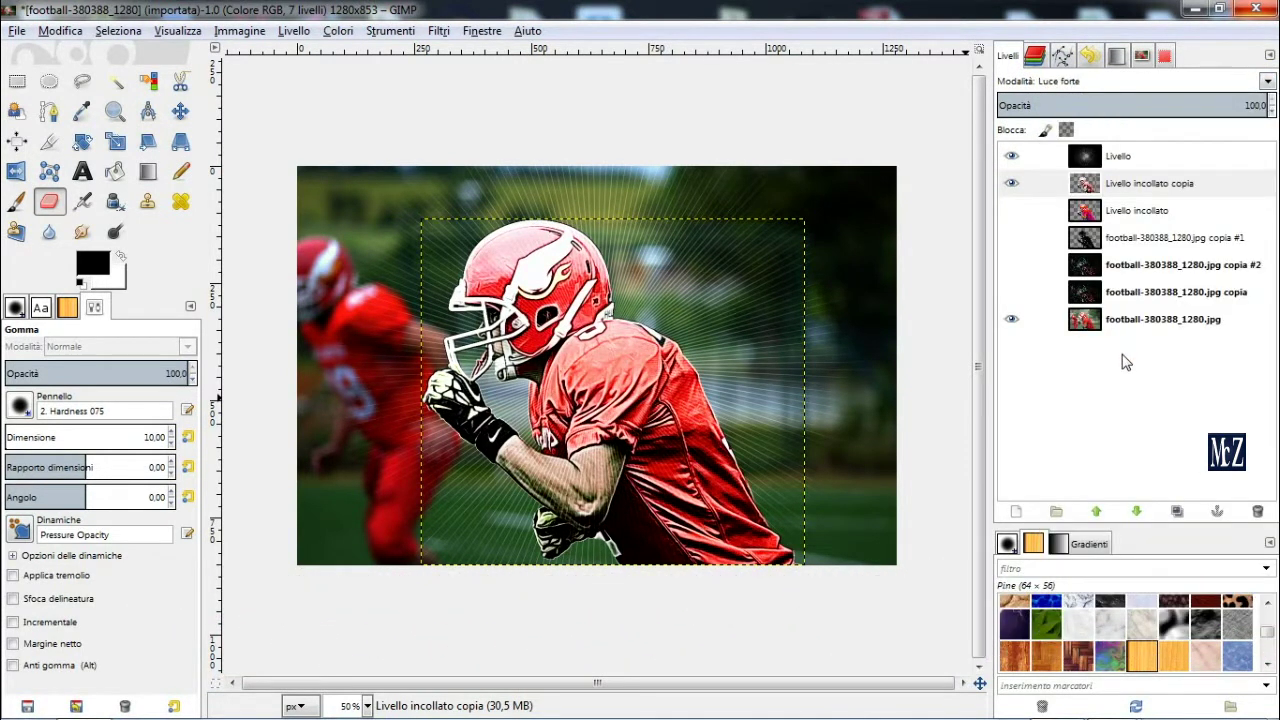
- Show Livello incollato, copia #2 and copia again, and select the bottom photo layer
left_click(1011, 210)
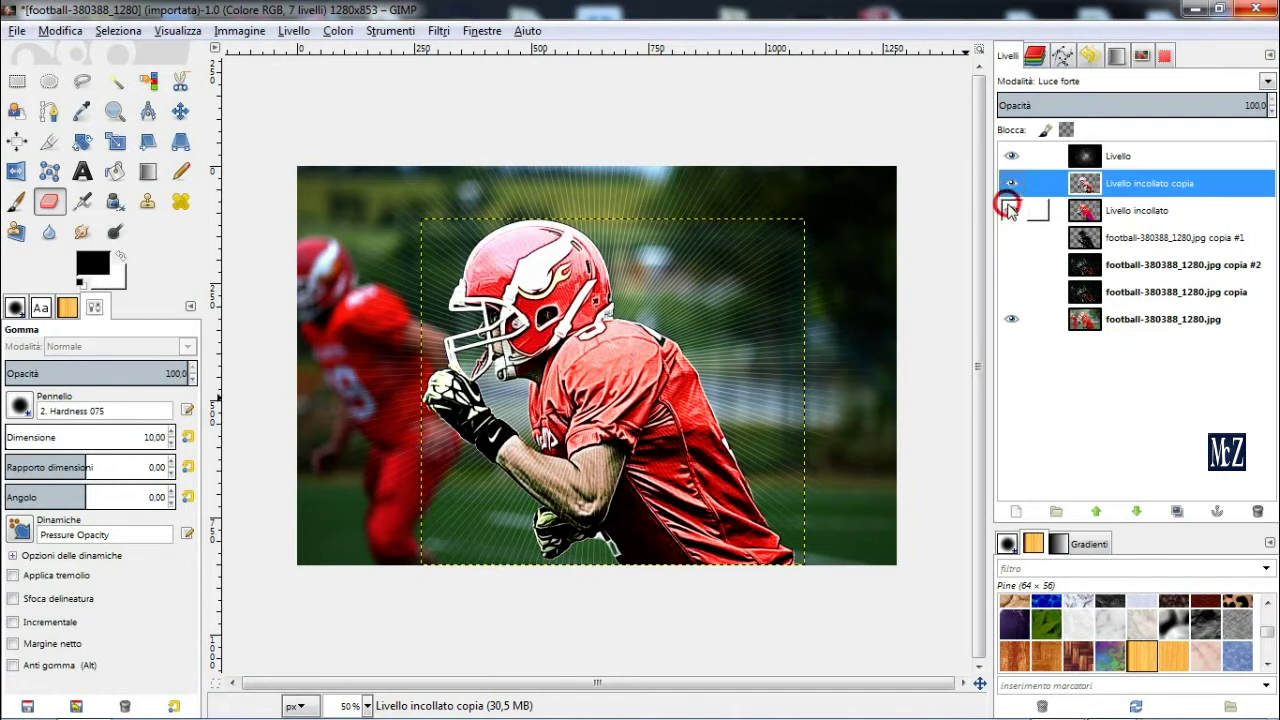
left_click(1011, 264)
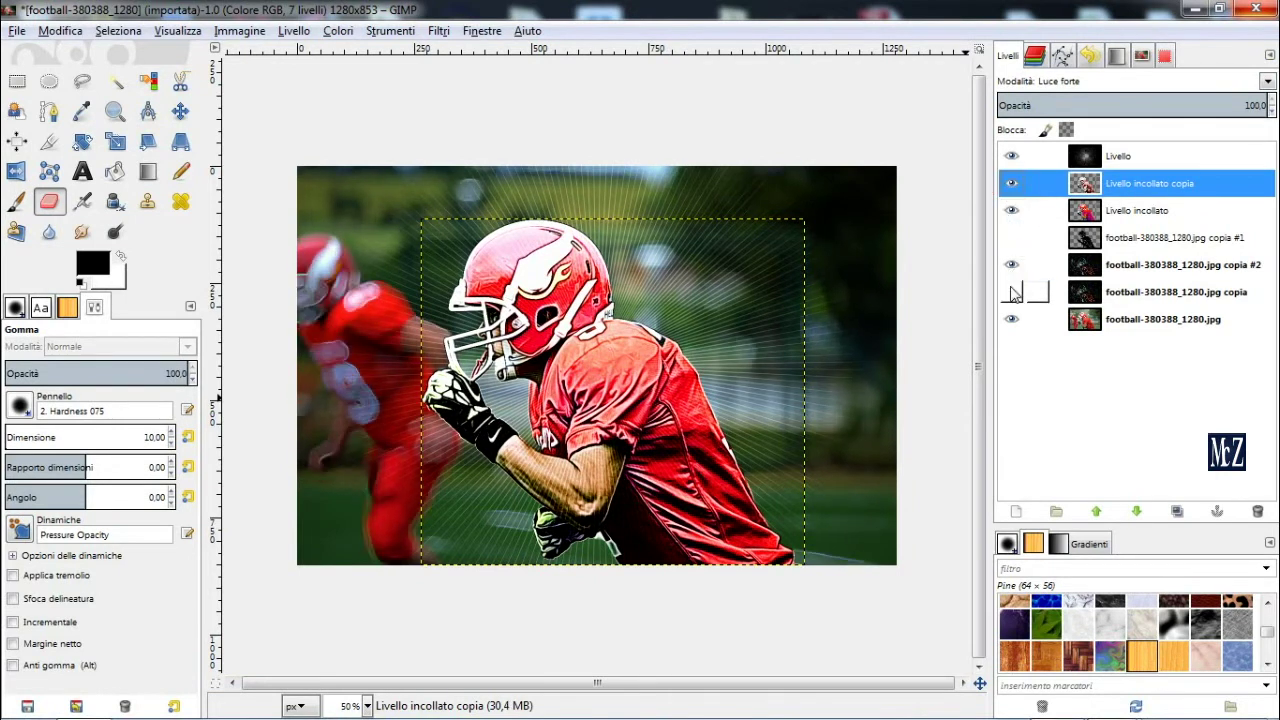
left_click(1011, 292)
left_click(1110, 319)
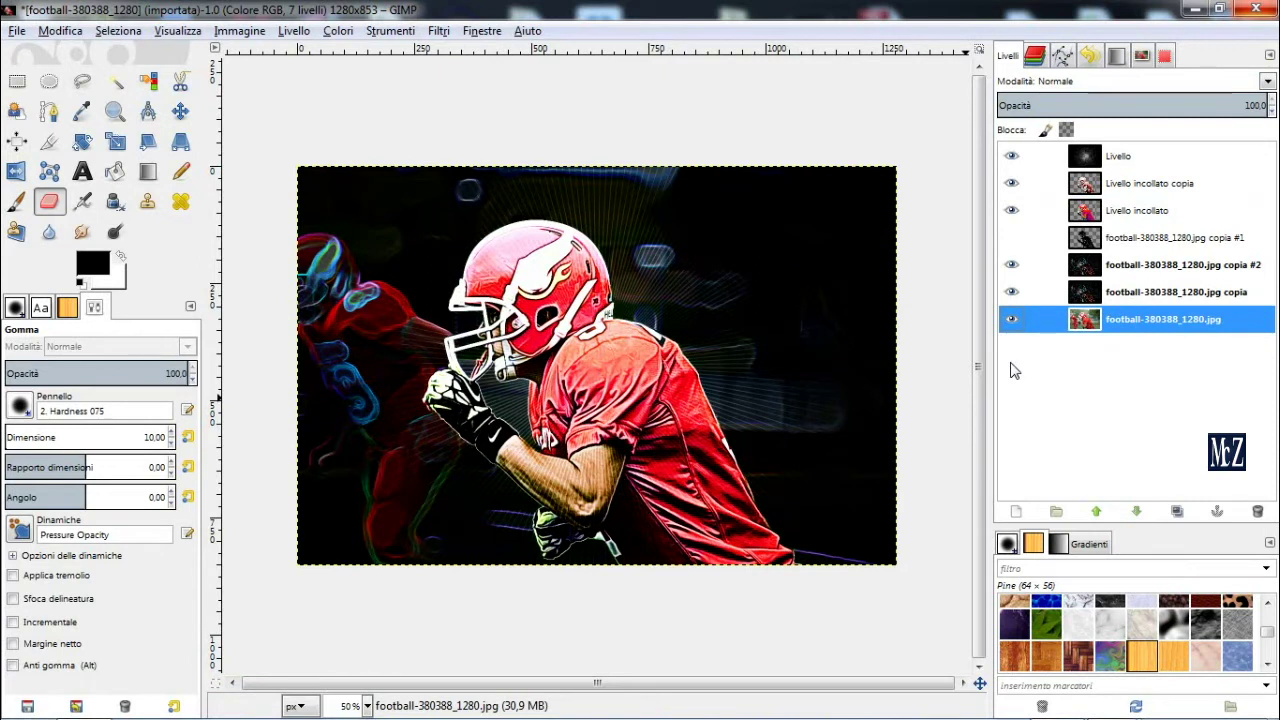
- Delete the unused copia #1 layer, then zoom in and compare the composite against the original photo
left_click(1140, 238)
left_click(1257, 511)
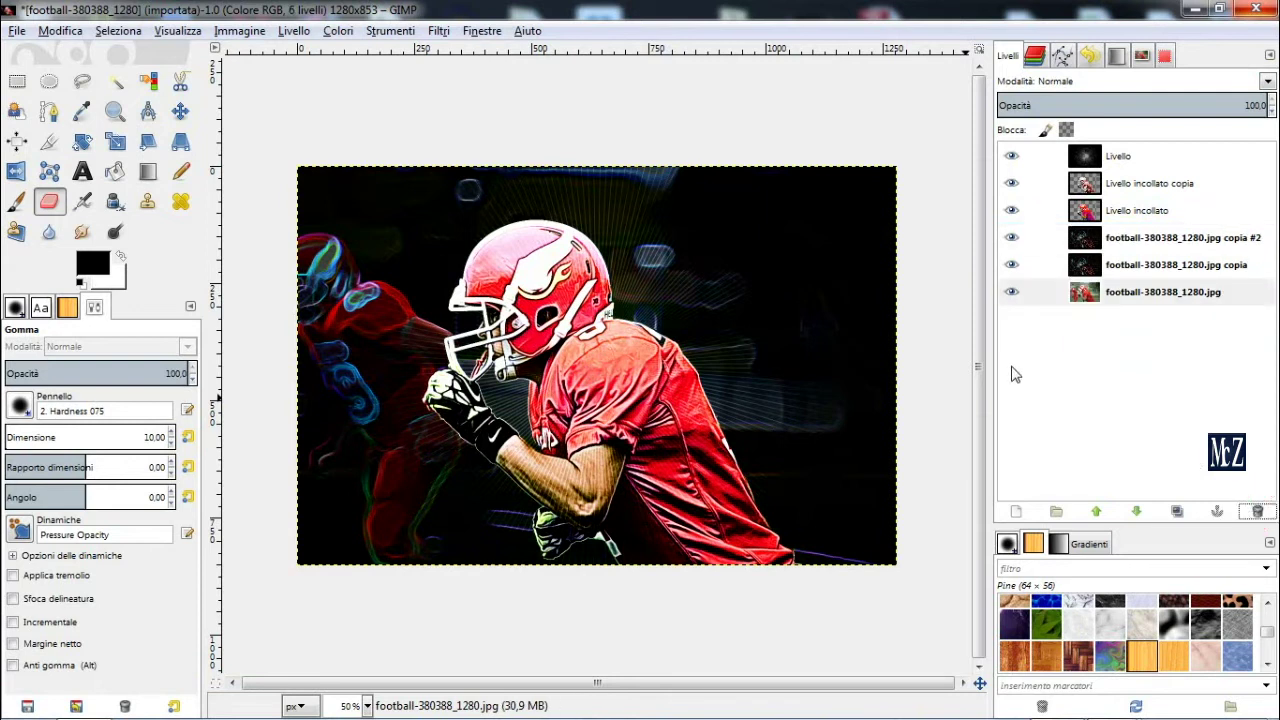
key("plus")
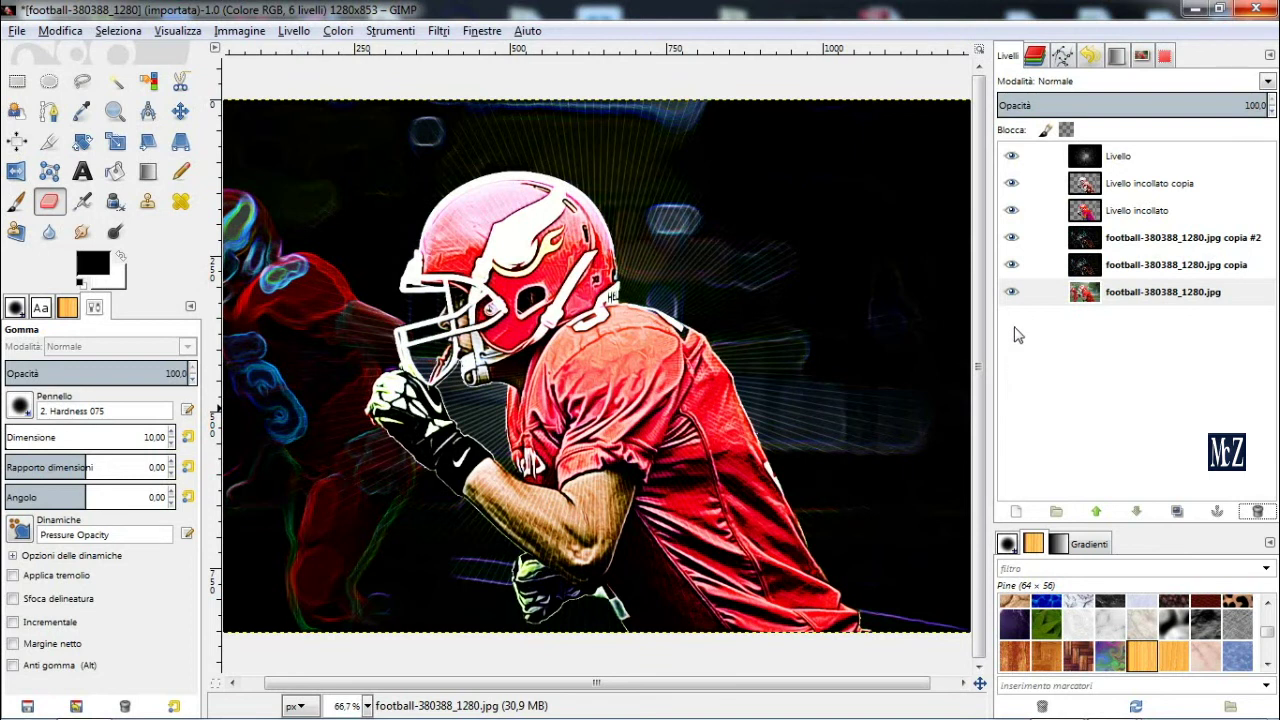
left_click(1011, 292, "shift")
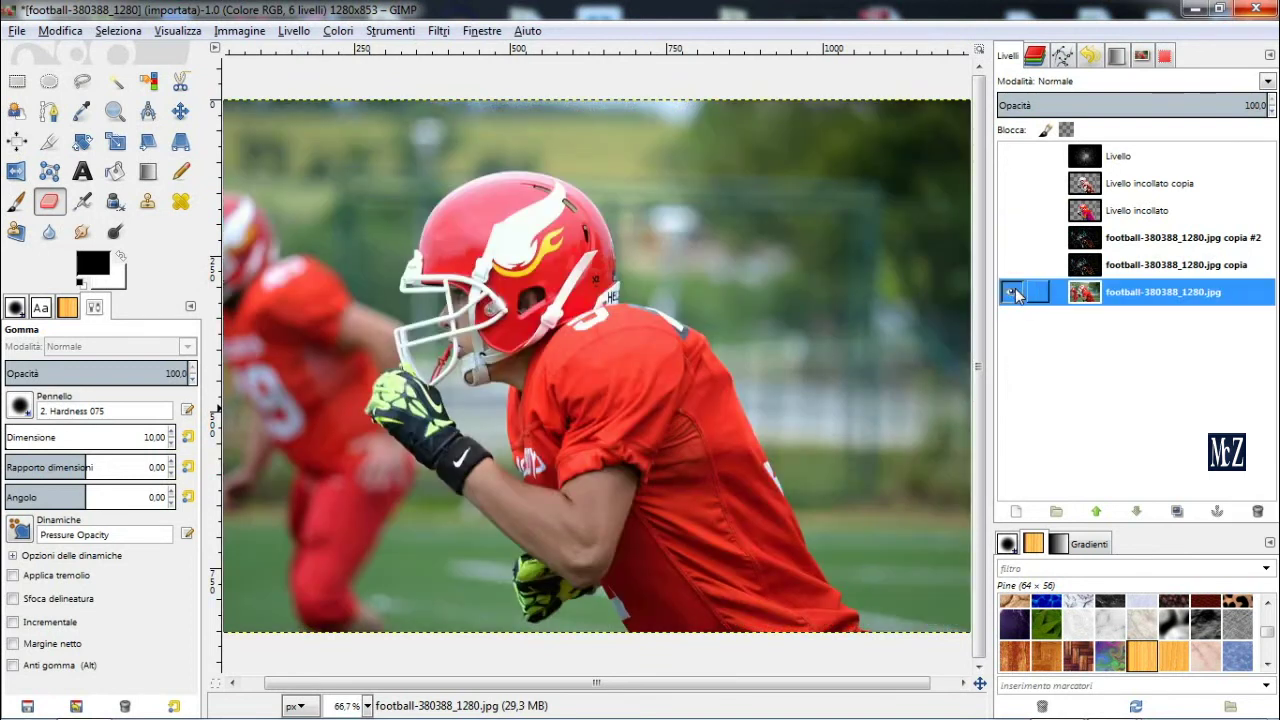
left_click(1011, 292, "shift")
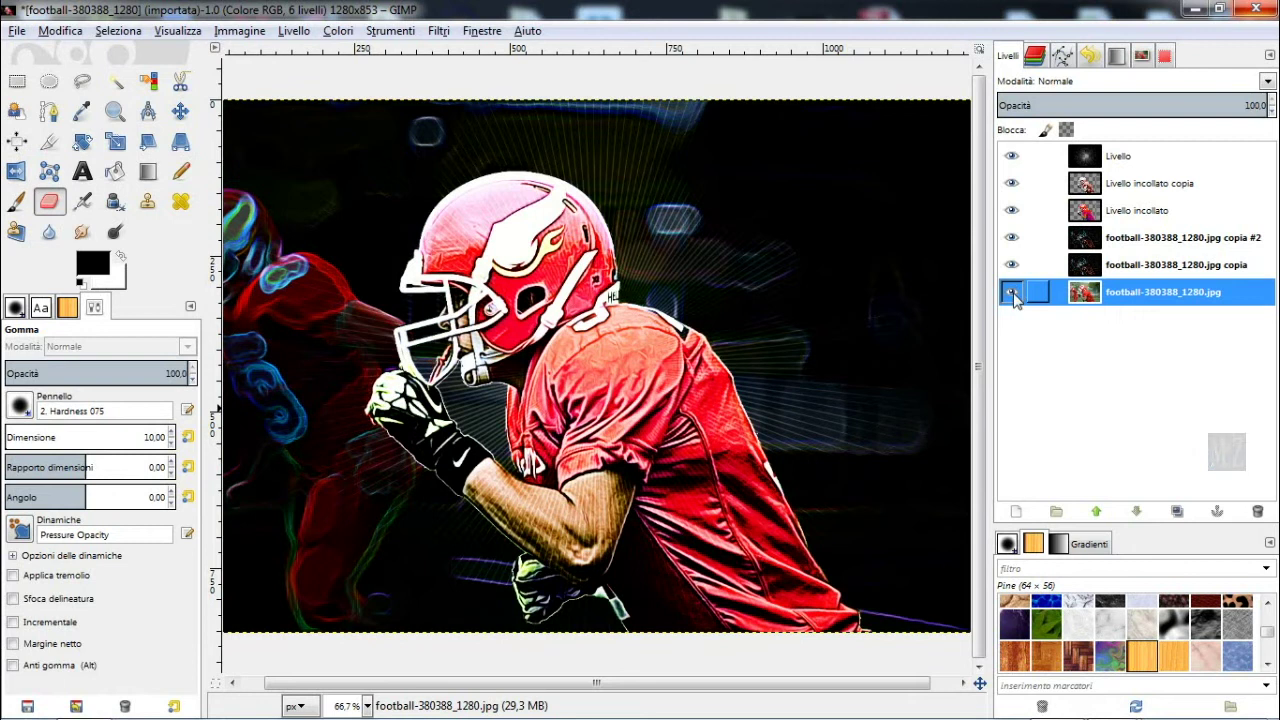